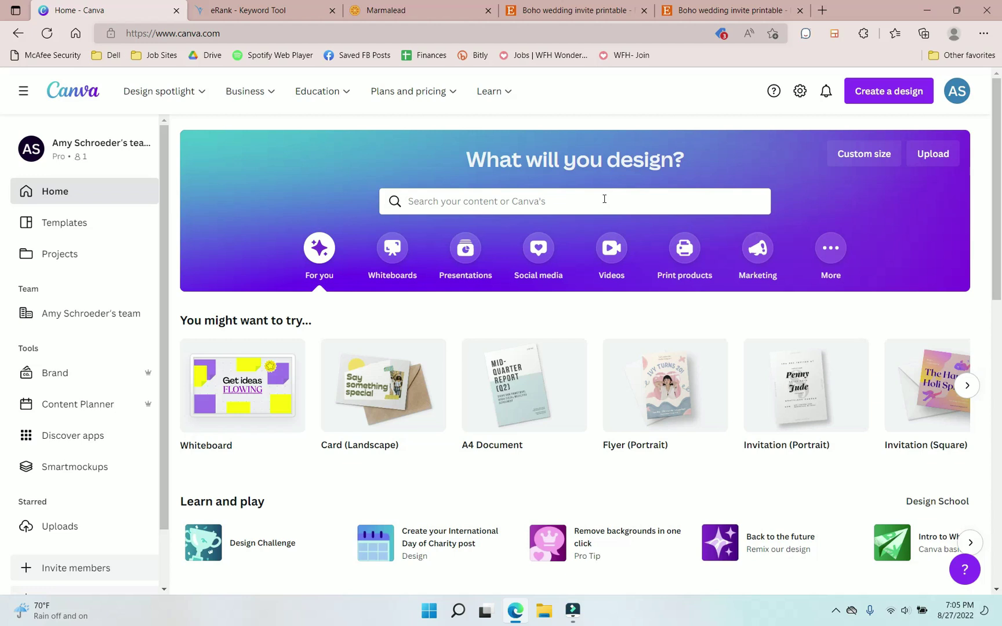
Step: Search Canva templates for 'digital wedding invite' to list the 22,474 matching designs
{"action": "left_click", "coordinate": [604, 199]}
{"action": "left_click", "coordinate": [651, 141]}
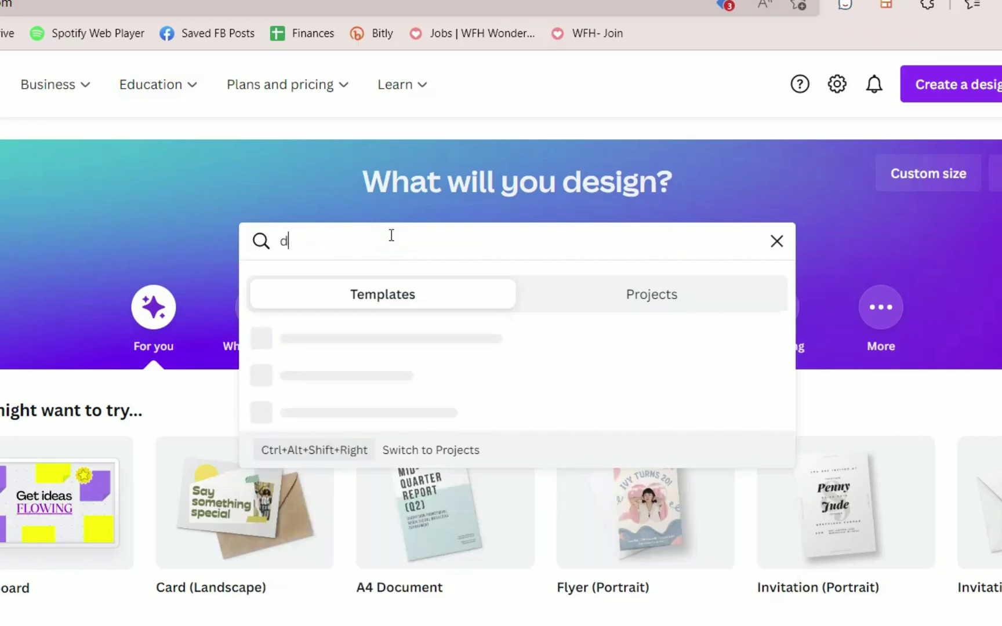
{"action": "type", "text": "igital wedding invite"}
{"action": "key", "text": "Return"}
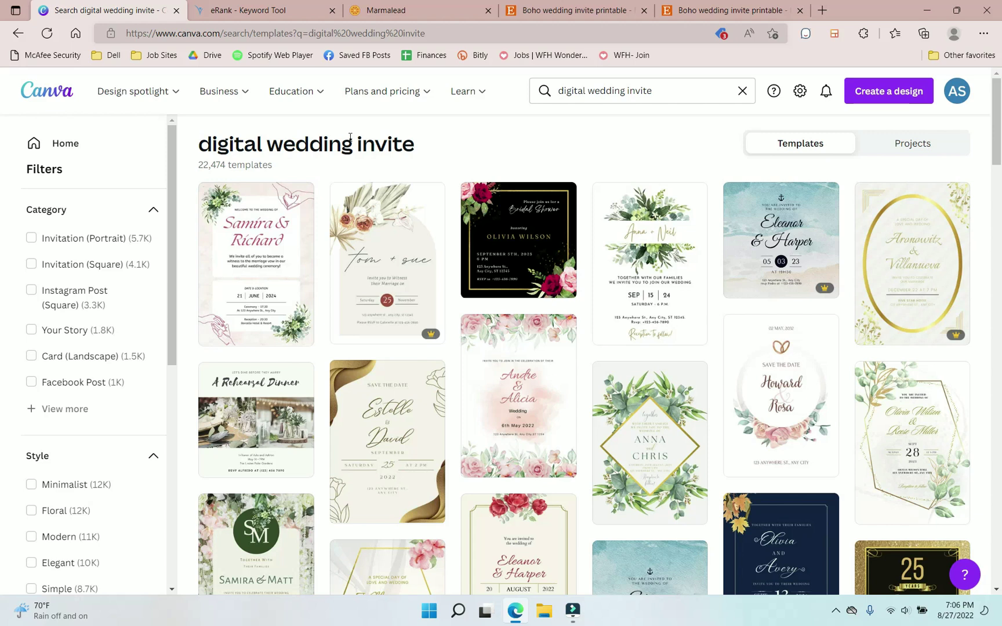
Step: Review eRank's 'boho wedding invite printable' stats: 12.64 average price, 13,764 competition, popular tags and categories
{"action": "left_click", "coordinate": [742, 91]}
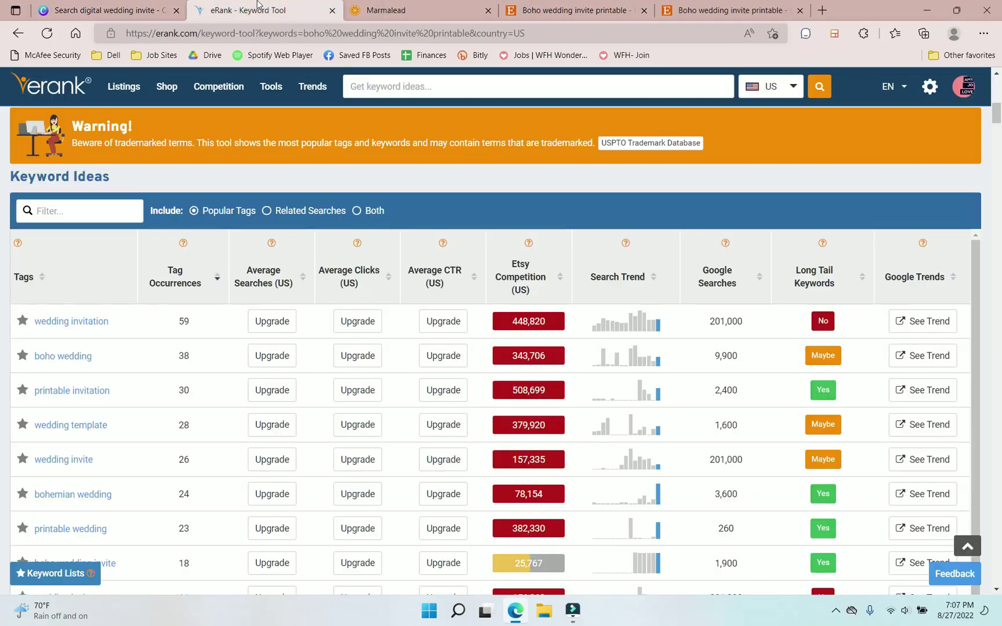
{"action": "mouse_move", "coordinate": [124, 85]}
{"action": "scroll", "coordinate": [712, 173], "scroll_direction": "up", "scroll_amount": 10}
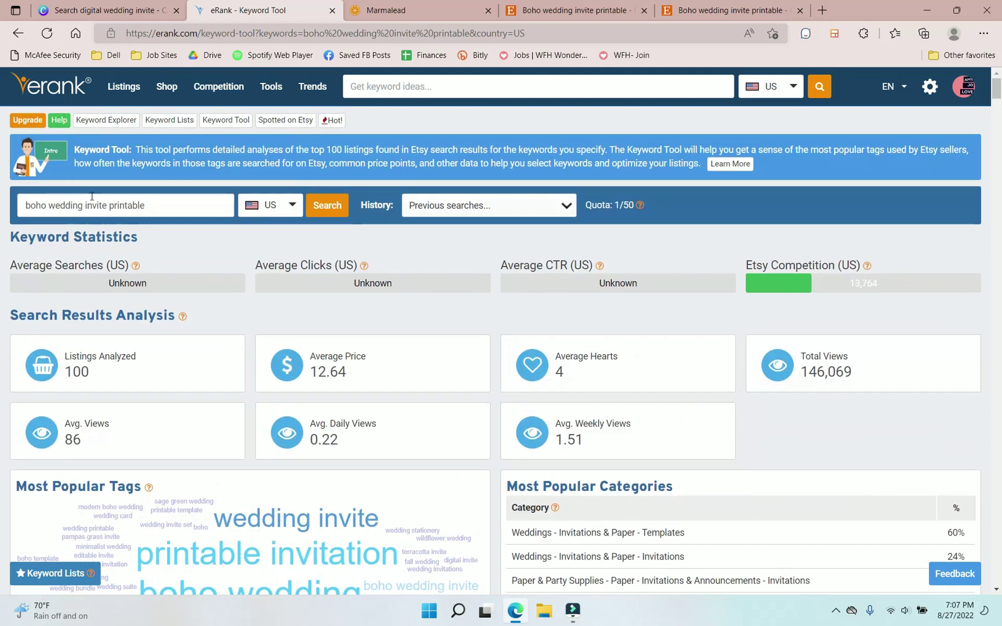
{"action": "left_click", "coordinate": [177, 203]}
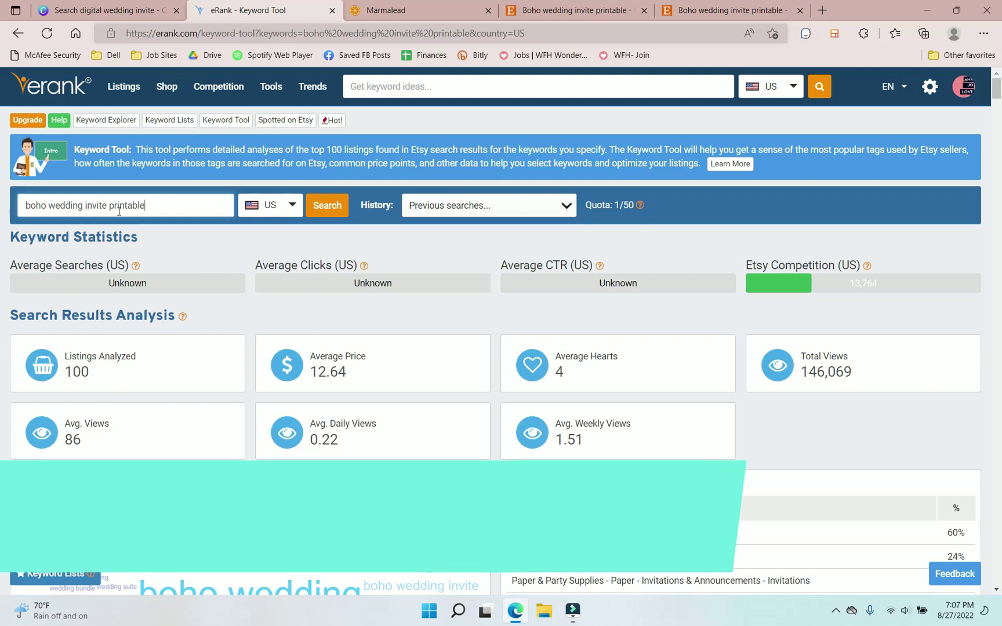
{"action": "scroll", "coordinate": [773, 264], "scroll_direction": "down", "scroll_amount": 1}
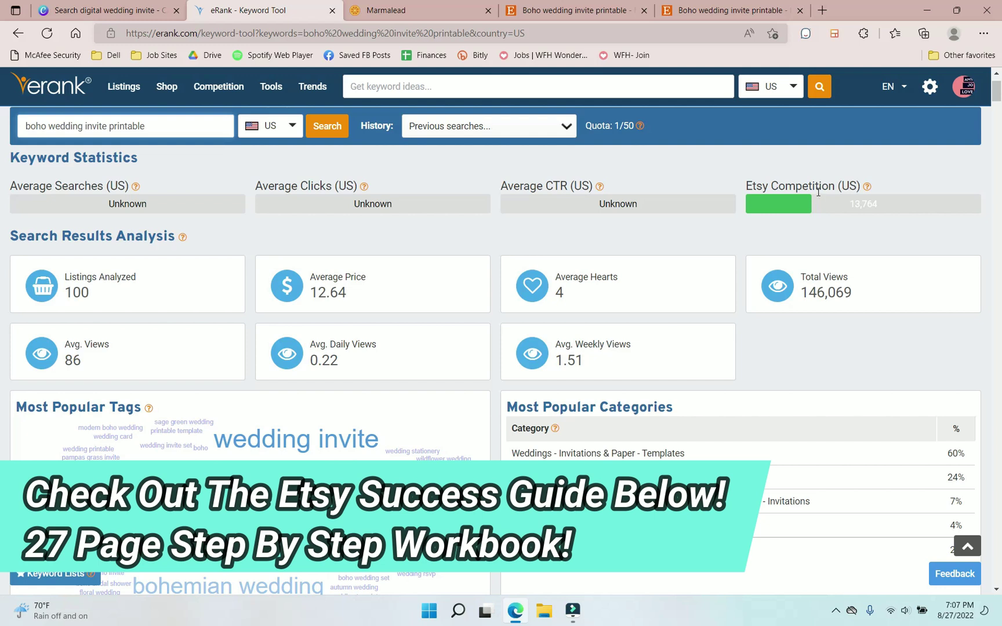
{"action": "scroll", "coordinate": [817, 191], "scroll_direction": "up", "scroll_amount": 1}
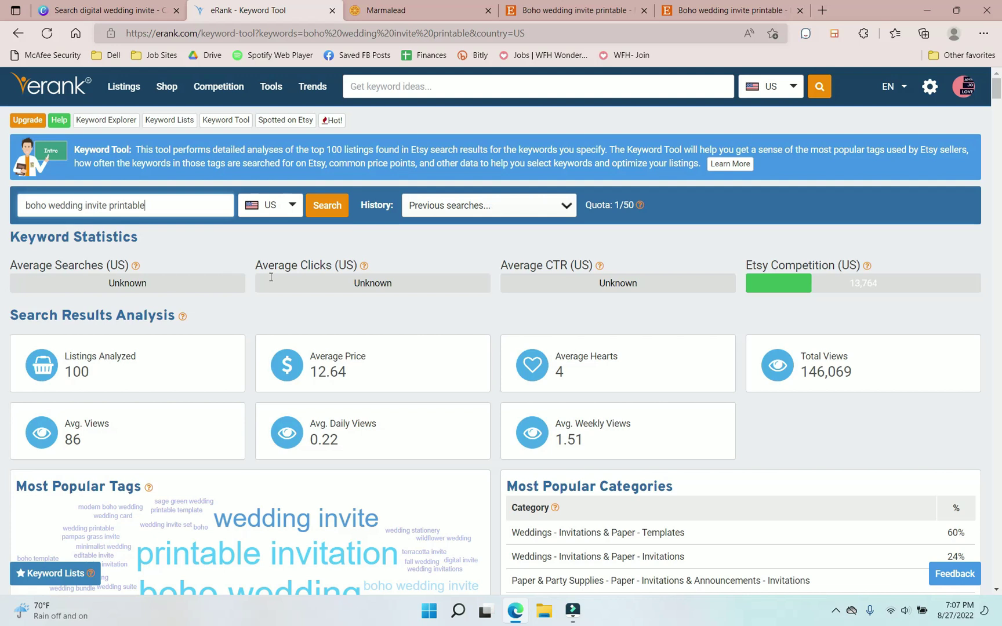
{"action": "scroll", "coordinate": [466, 347], "scroll_direction": "down", "scroll_amount": 3}
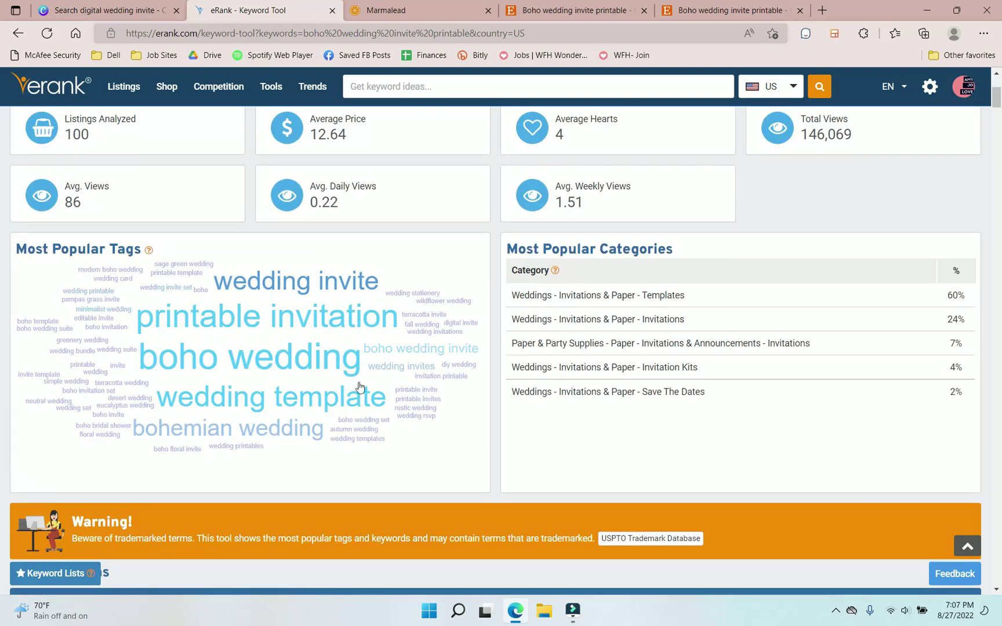
Step: Scroll down the Keyword Ideas table to compare lower-ranked tags' search trends and competition
{"action": "scroll", "coordinate": [342, 409], "scroll_direction": "down", "scroll_amount": 3}
{"action": "scroll", "coordinate": [967, 422], "scroll_direction": "down", "scroll_amount": 2}
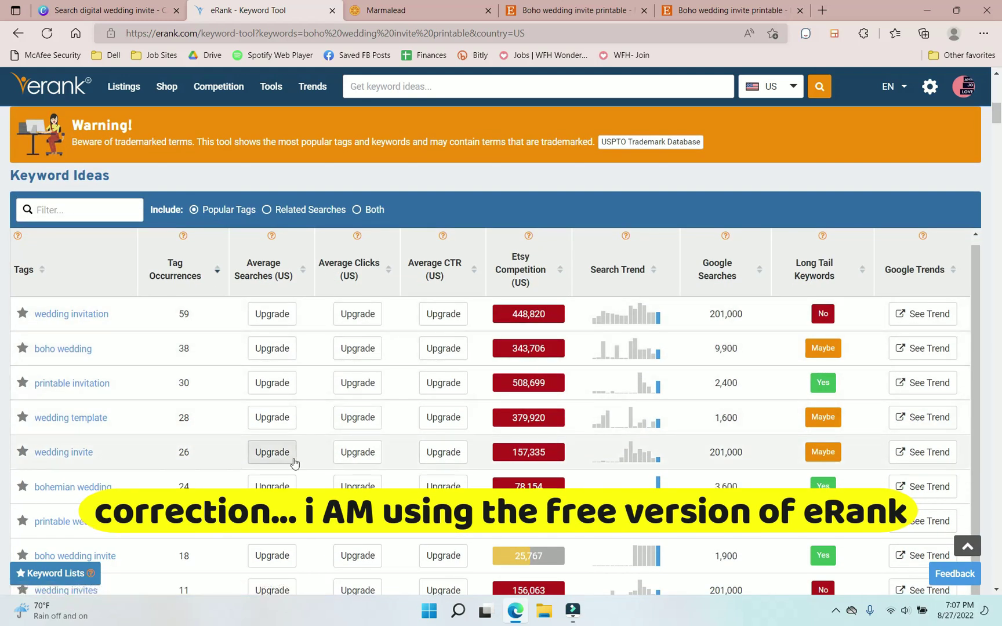
{"action": "scroll", "coordinate": [756, 458], "scroll_direction": "down", "scroll_amount": 1}
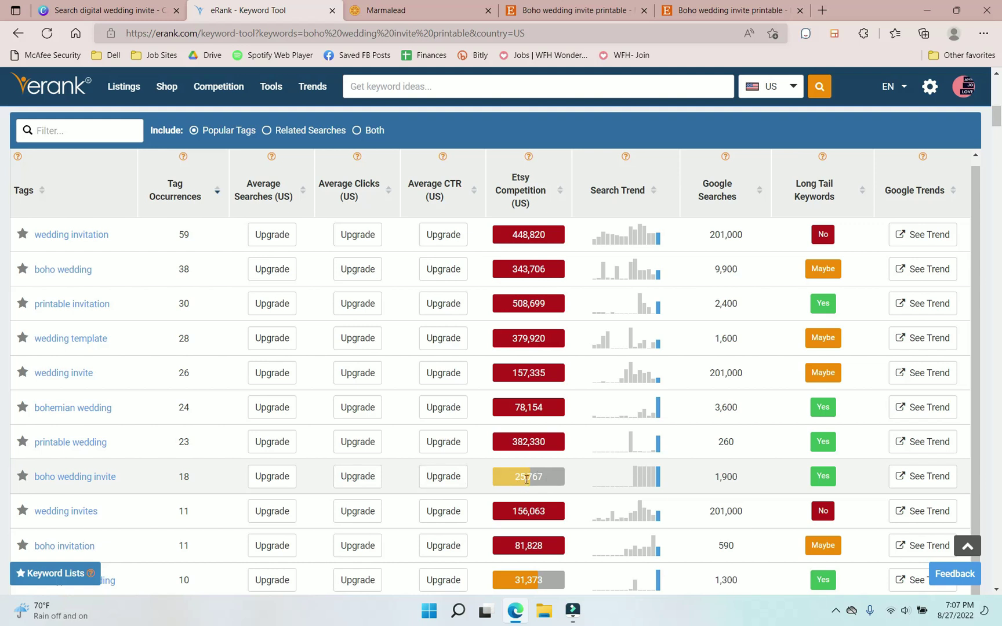
{"action": "scroll", "coordinate": [531, 480], "scroll_direction": "down", "scroll_amount": 2}
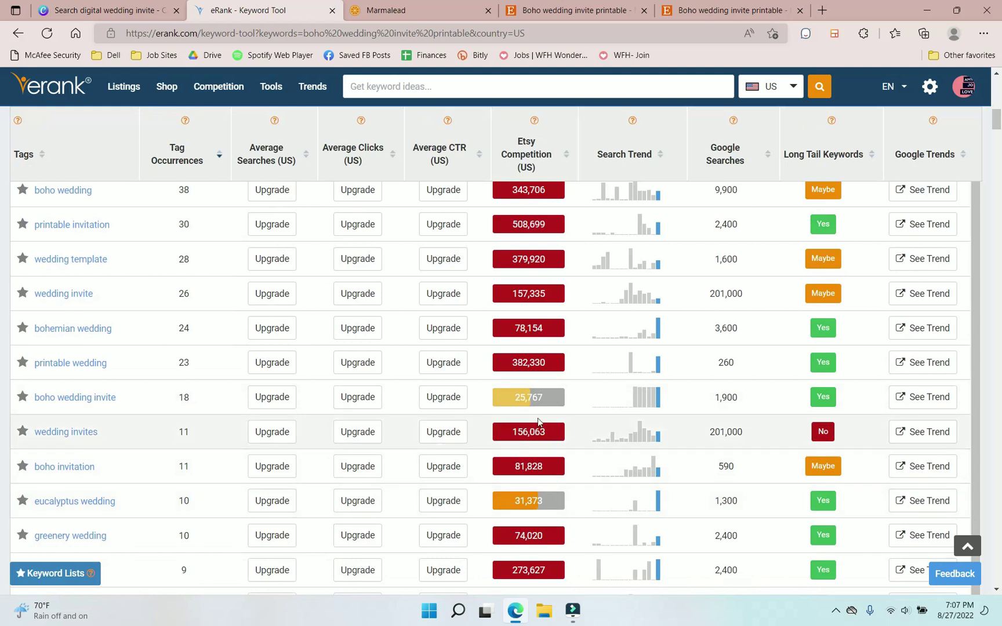
{"action": "scroll", "coordinate": [541, 421], "scroll_direction": "up", "scroll_amount": 1}
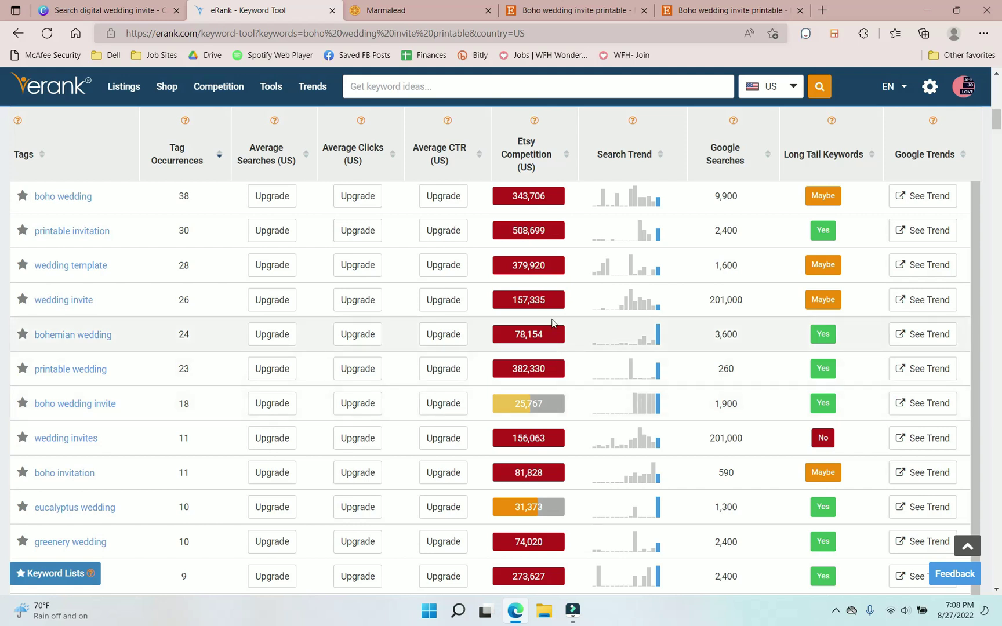
{"action": "mouse_move", "coordinate": [615, 278]}
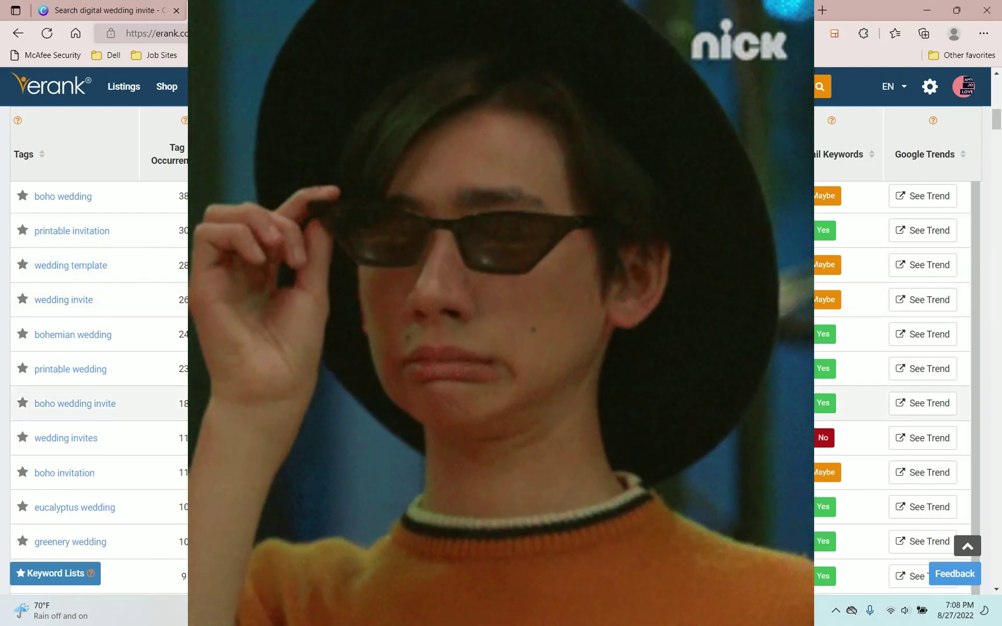
{"action": "scroll", "coordinate": [527, 419], "scroll_direction": "down", "scroll_amount": 5}
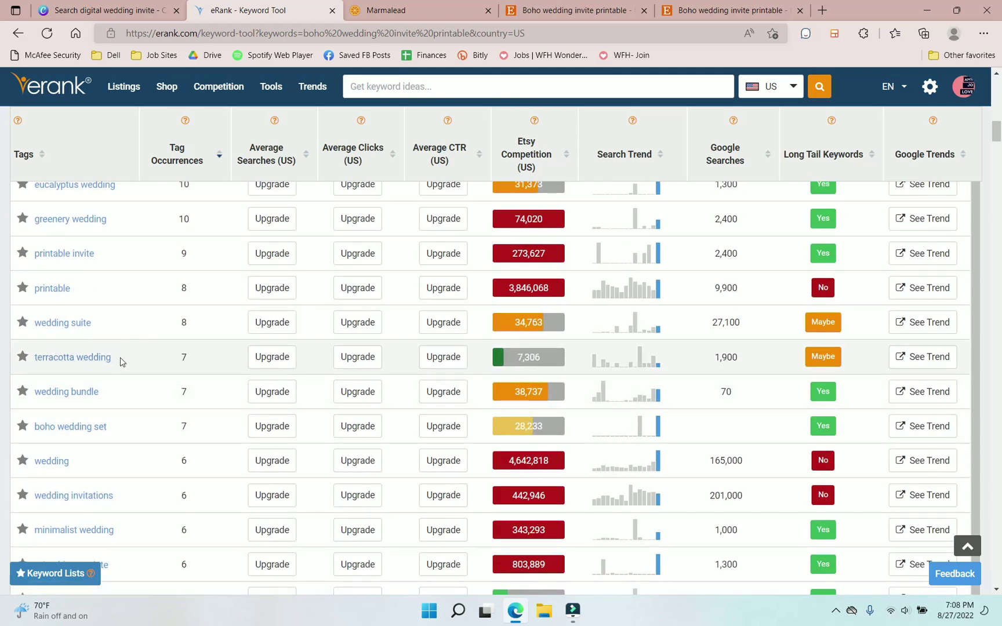
{"action": "scroll", "coordinate": [588, 384], "scroll_direction": "down", "scroll_amount": 4}
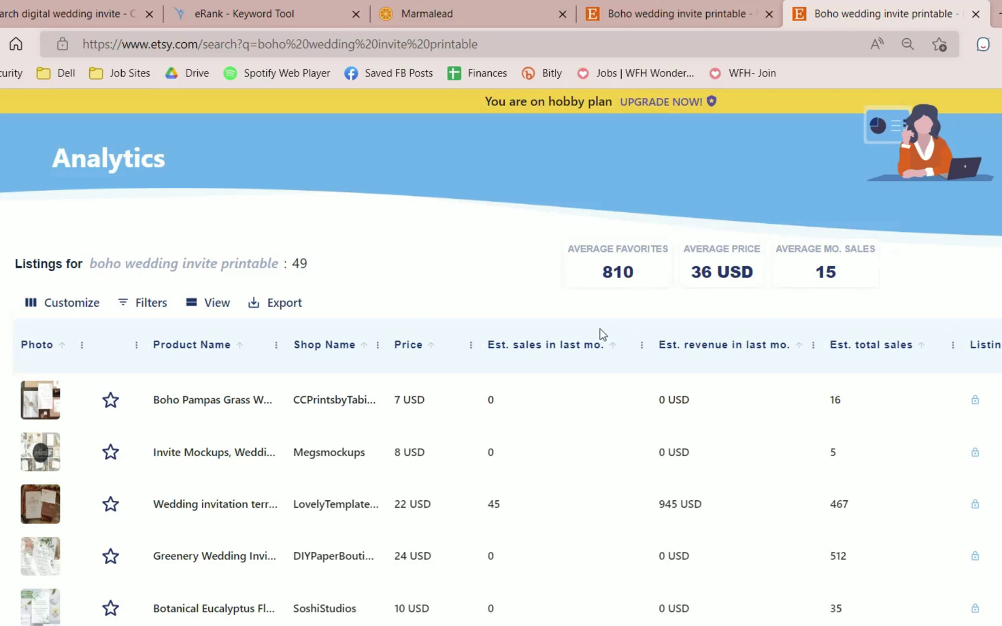
Step: Open the Minimalist Wedding Invitation listing from Everbee's Analytics table in a new tab
{"action": "scroll", "coordinate": [863, 441], "scroll_direction": "down", "scroll_amount": 1}
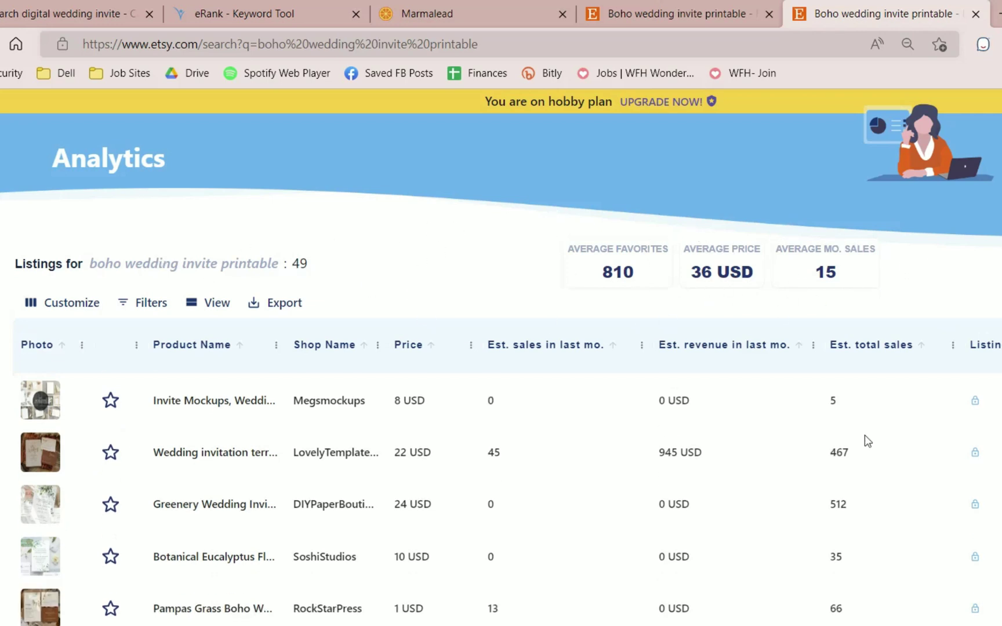
{"action": "scroll", "coordinate": [261, 434], "scroll_direction": "up", "scroll_amount": 1}
{"action": "scroll", "coordinate": [417, 602], "scroll_direction": "down", "scroll_amount": 4}
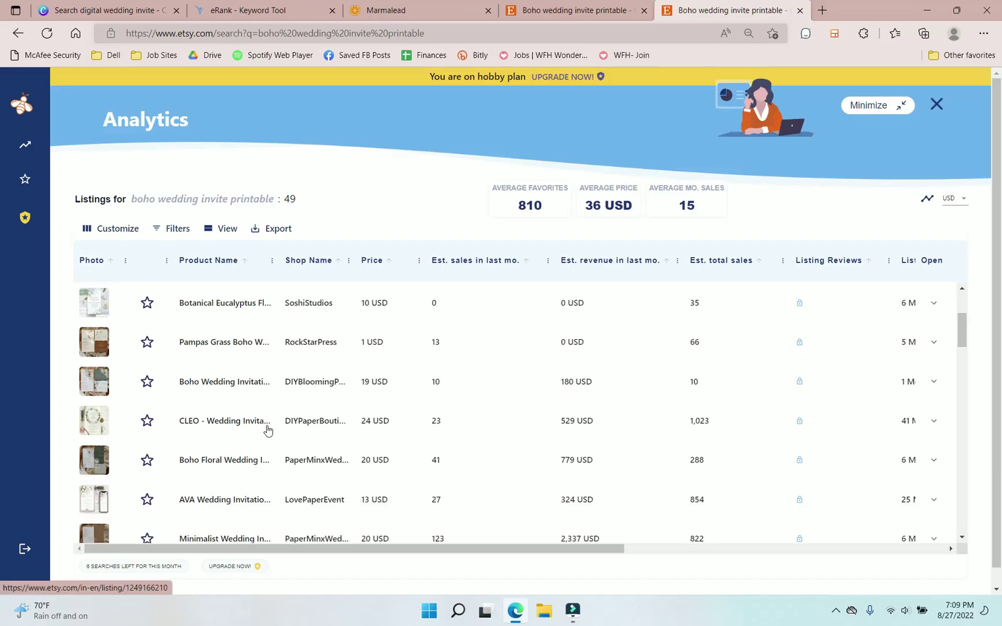
{"action": "scroll", "coordinate": [244, 479], "scroll_direction": "down", "scroll_amount": 2}
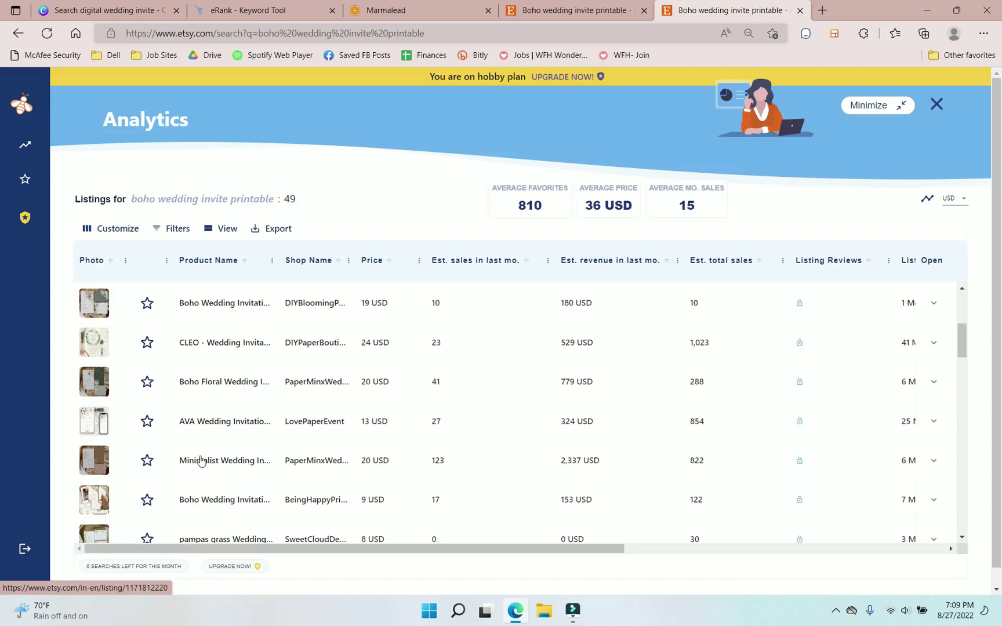
{"action": "right_click", "coordinate": [197, 464]}
{"action": "left_click", "coordinate": [282, 246]}
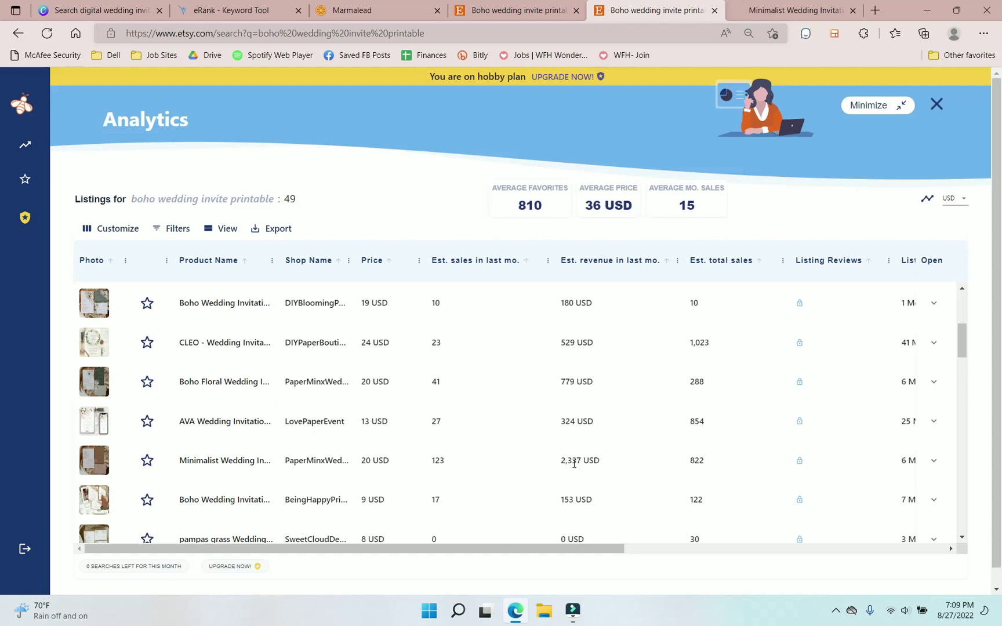
Step: Check the listing's details: 2,337 USD monthly revenue and 822 total sales
{"action": "left_click_drag", "start_coordinate": [616, 461], "coordinate": [545, 464]}
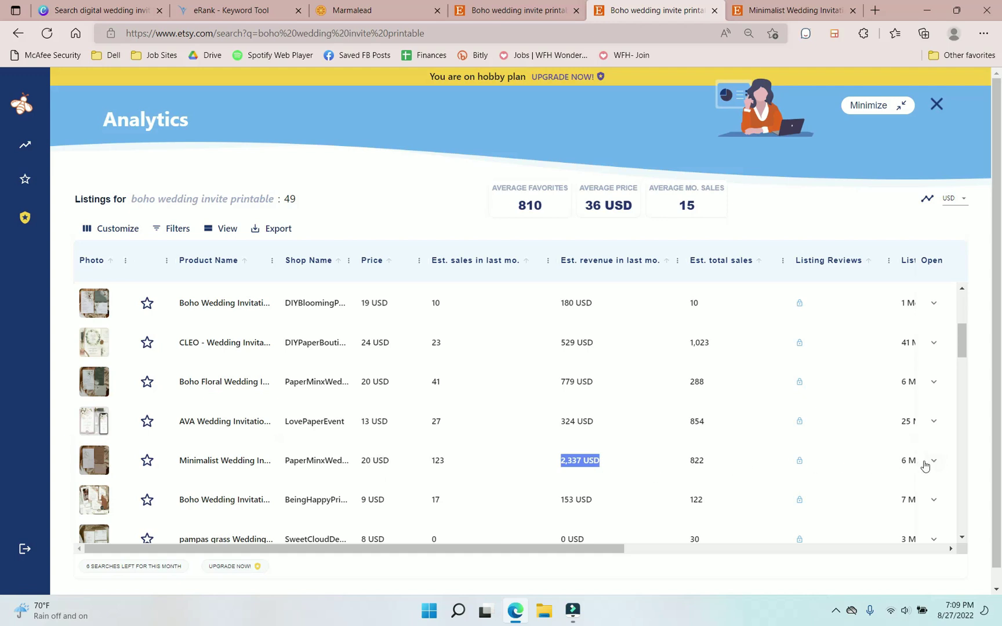
{"action": "left_click", "coordinate": [931, 461]}
{"action": "scroll", "coordinate": [794, 452], "scroll_direction": "down", "scroll_amount": 2}
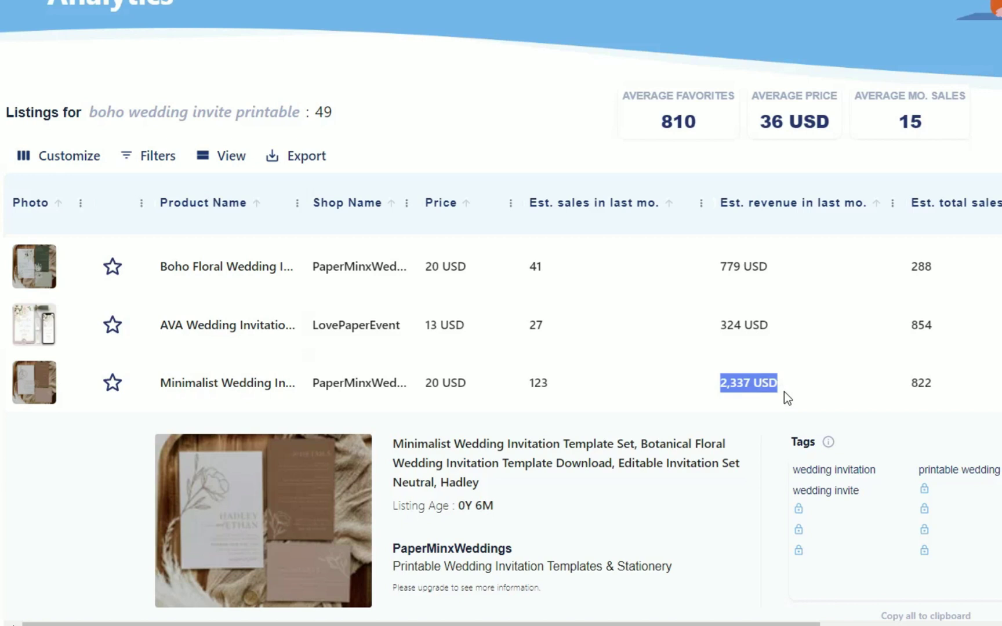
{"action": "left_click", "coordinate": [774, 382]}
{"action": "double_click", "coordinate": [921, 384]}
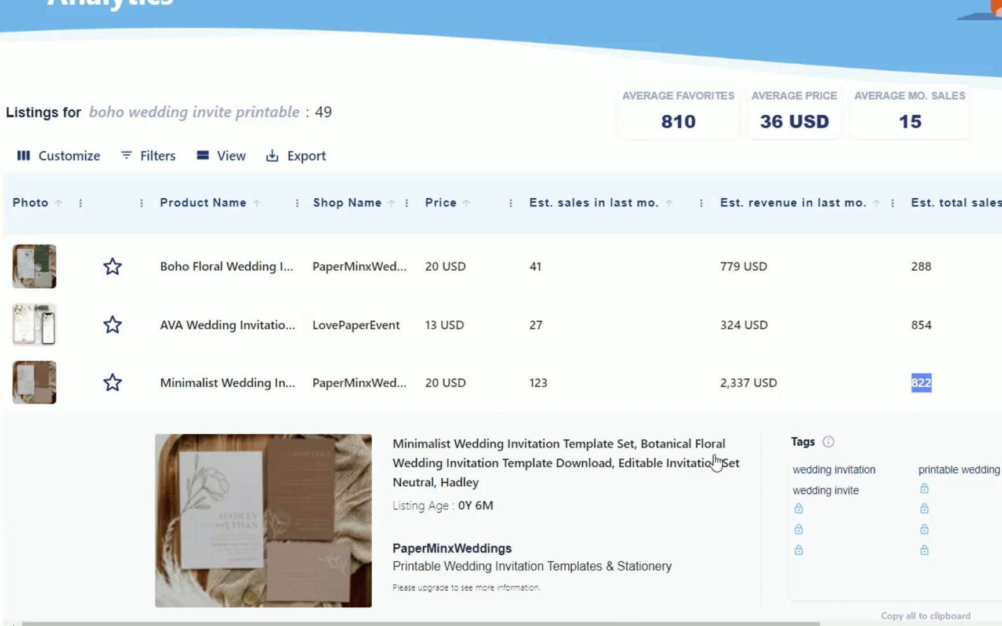
{"action": "scroll", "coordinate": [715, 463], "scroll_direction": "down", "scroll_amount": 2}
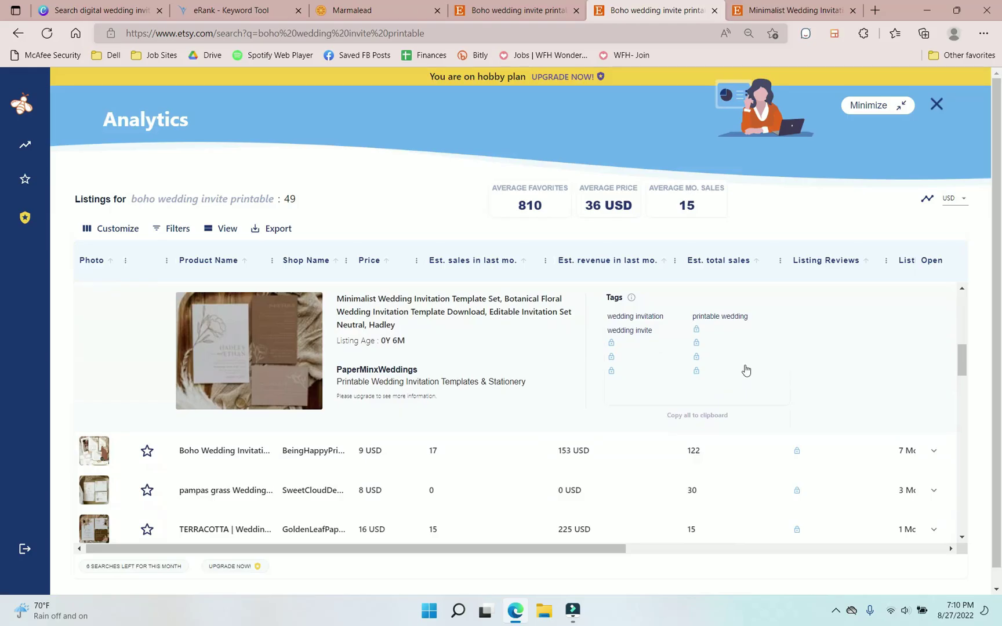
{"action": "scroll", "coordinate": [745, 370], "scroll_direction": "down", "scroll_amount": 2}
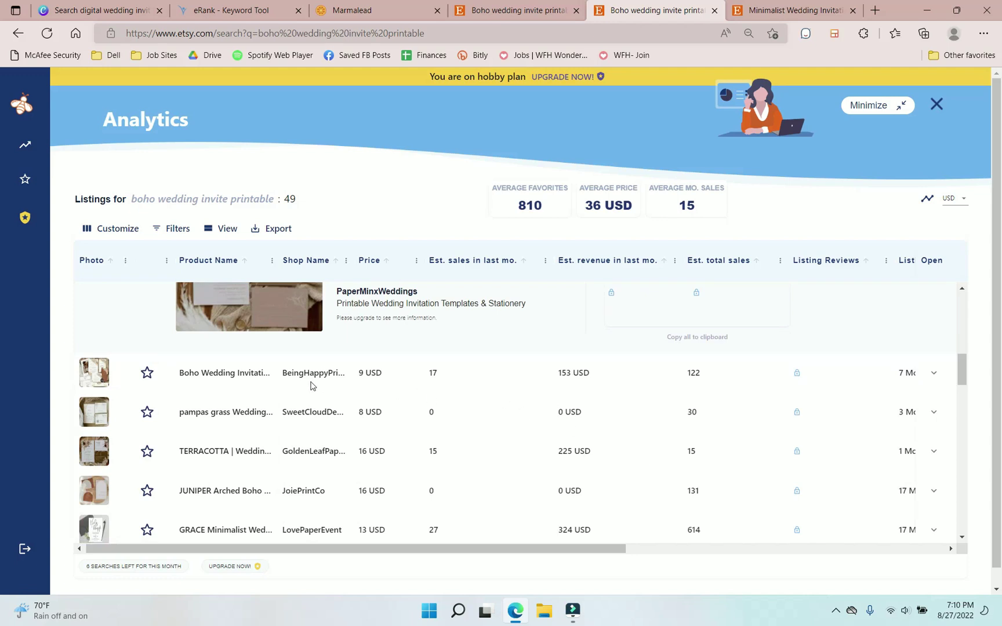
{"action": "scroll", "coordinate": [577, 435], "scroll_direction": "down", "scroll_amount": 2}
{"action": "scroll", "coordinate": [577, 436], "scroll_direction": "up", "scroll_amount": 3}
Step: Show the Minimalist Wedding listing's 'What's included' photo with the card pieces and print sizes
{"action": "left_click", "coordinate": [741, 4]}
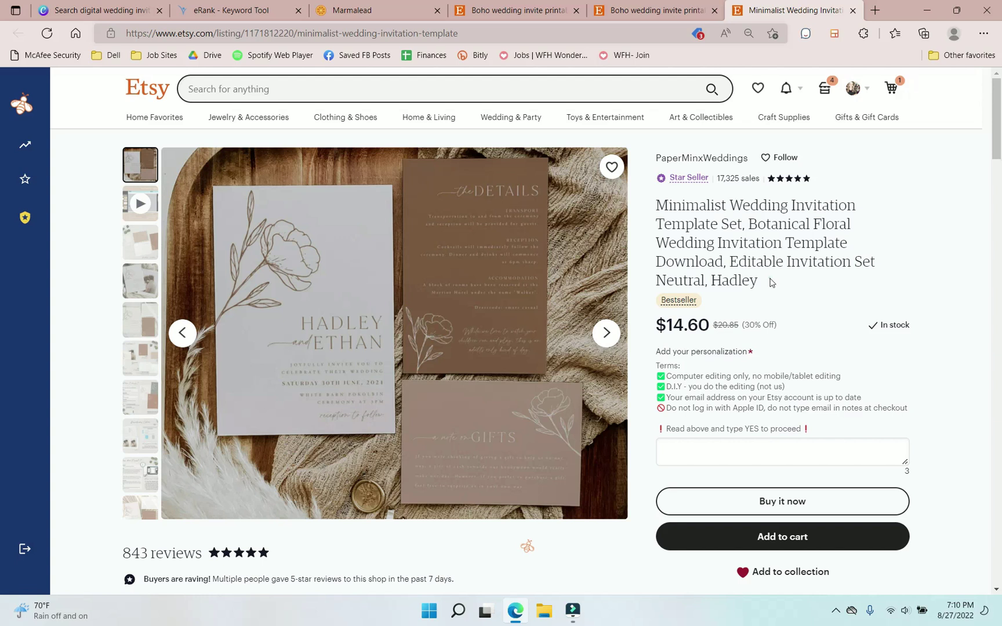
{"action": "left_click_drag", "start_coordinate": [763, 281], "coordinate": [658, 201]}
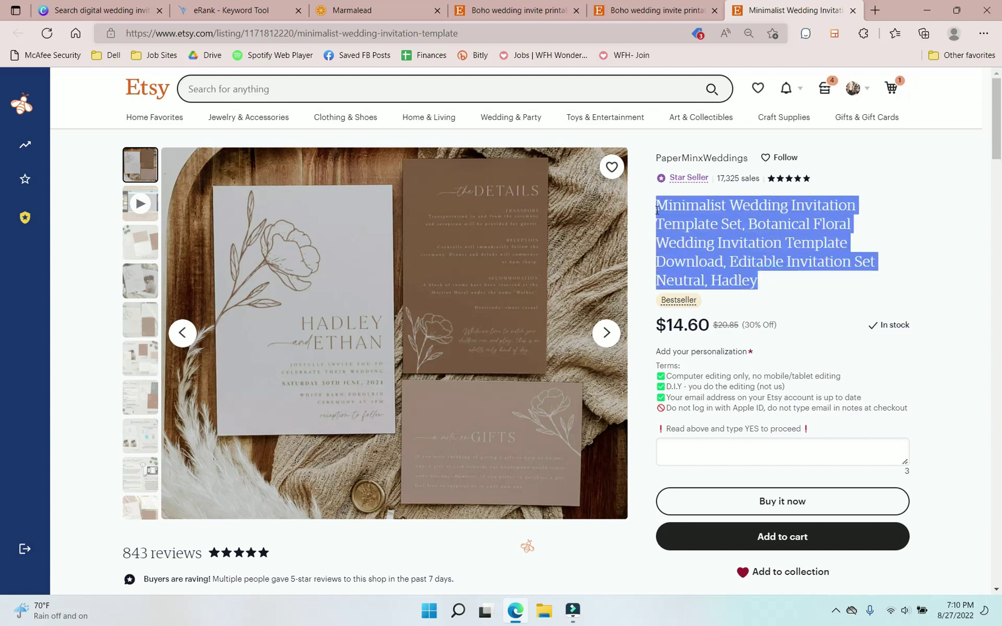
{"action": "left_click", "coordinate": [831, 232]}
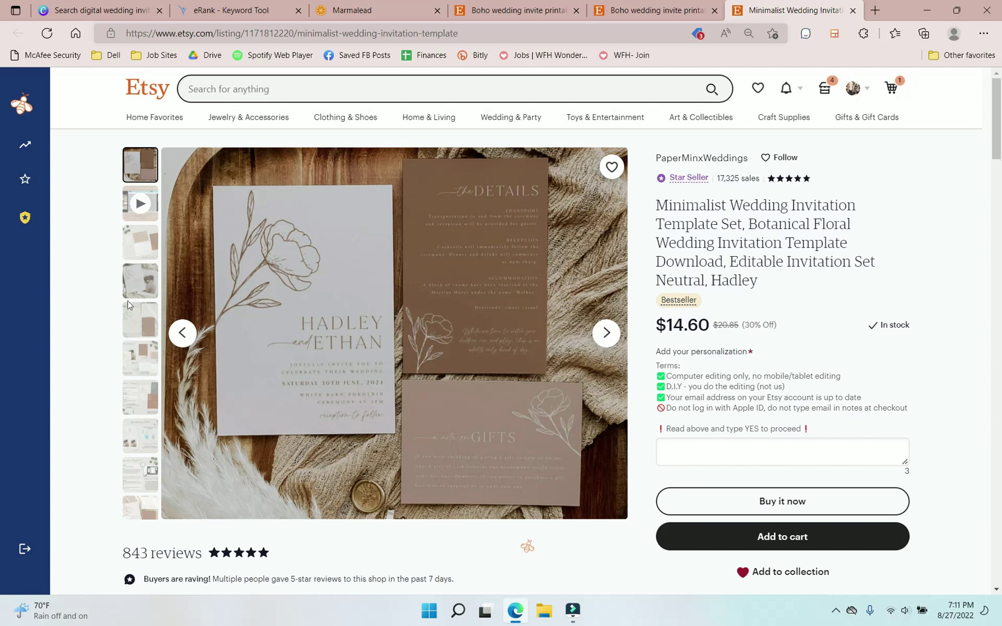
{"action": "left_click", "coordinate": [141, 367]}
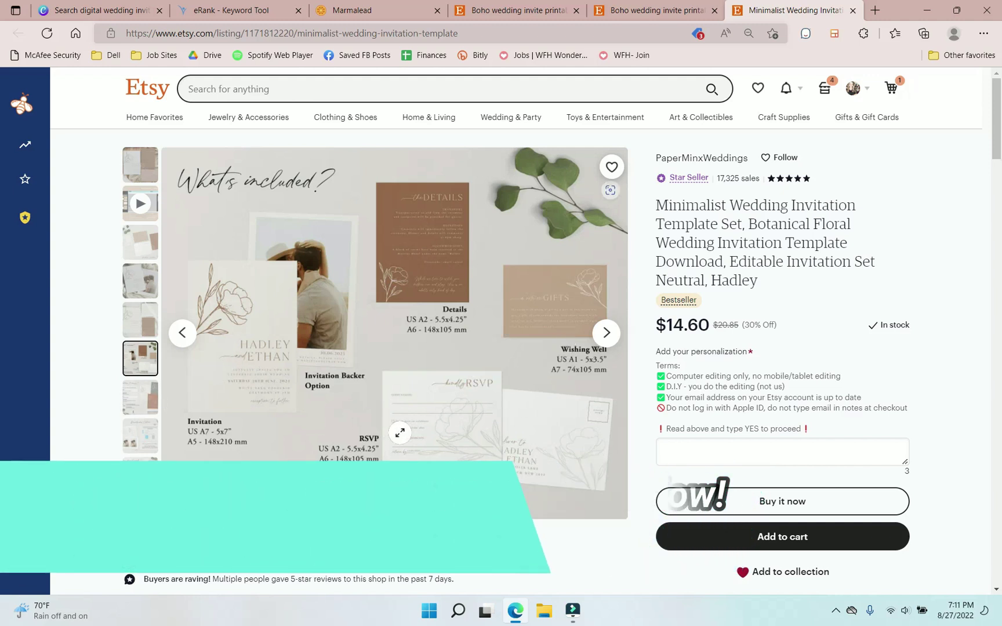
{"action": "scroll", "coordinate": [447, 447], "scroll_direction": "down", "scroll_amount": 1}
{"action": "scroll", "coordinate": [456, 430], "scroll_direction": "up", "scroll_amount": 1}
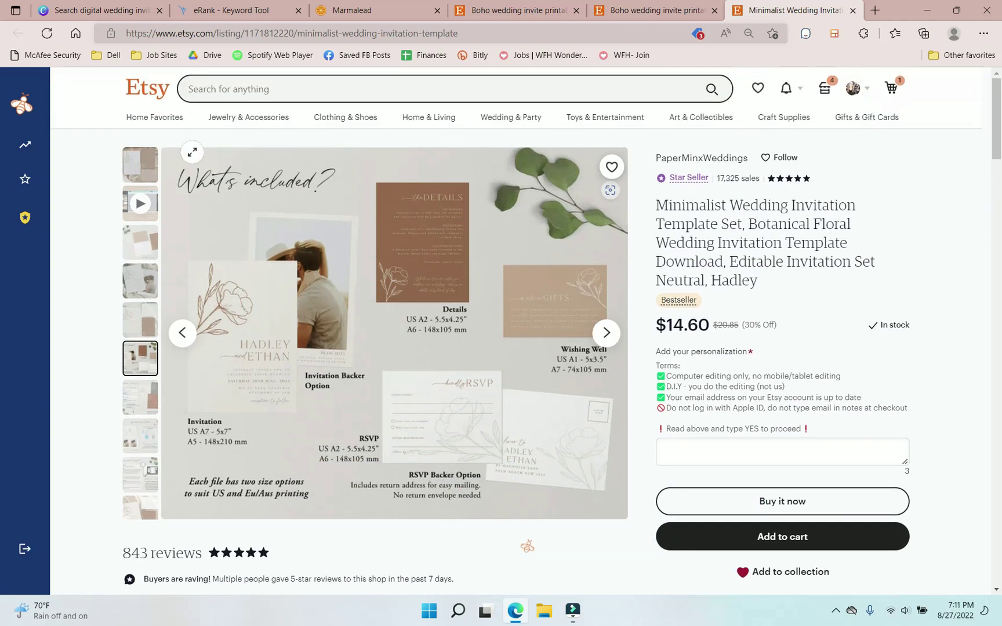
Step: Highlight the Pampas listing's 1,575 USD monthly revenue, 677 total sales and months listed
{"action": "left_click", "coordinate": [670, 16]}
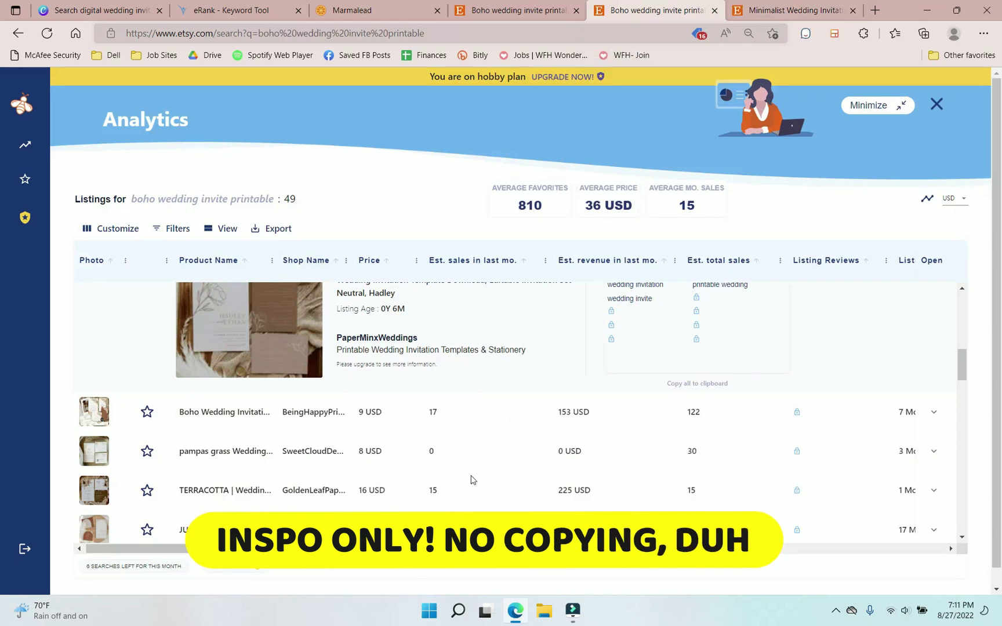
{"action": "scroll", "coordinate": [473, 480], "scroll_direction": "down", "scroll_amount": 3}
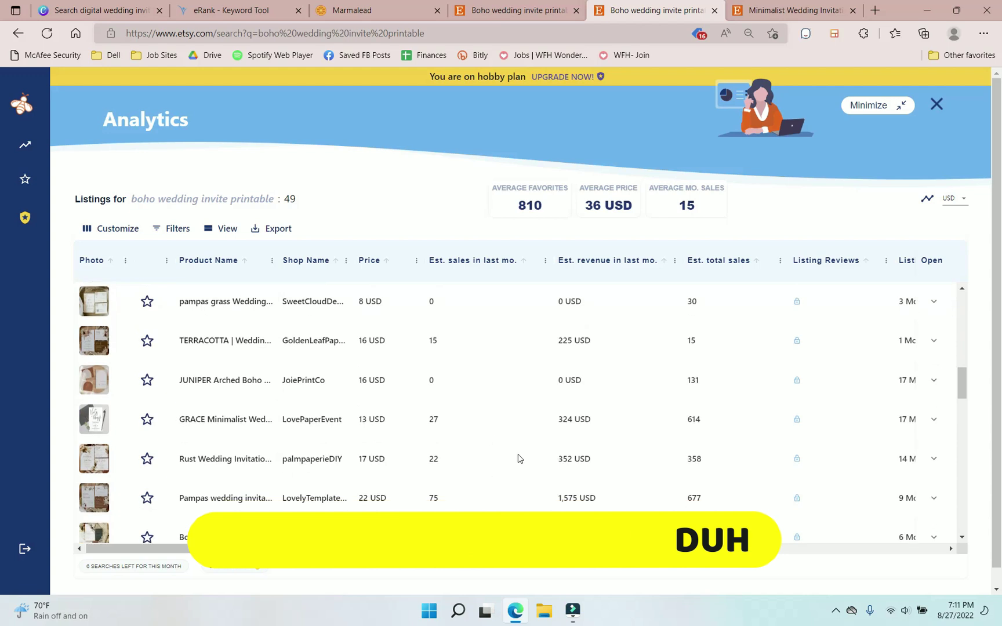
{"action": "scroll", "coordinate": [539, 478], "scroll_direction": "up", "scroll_amount": 1}
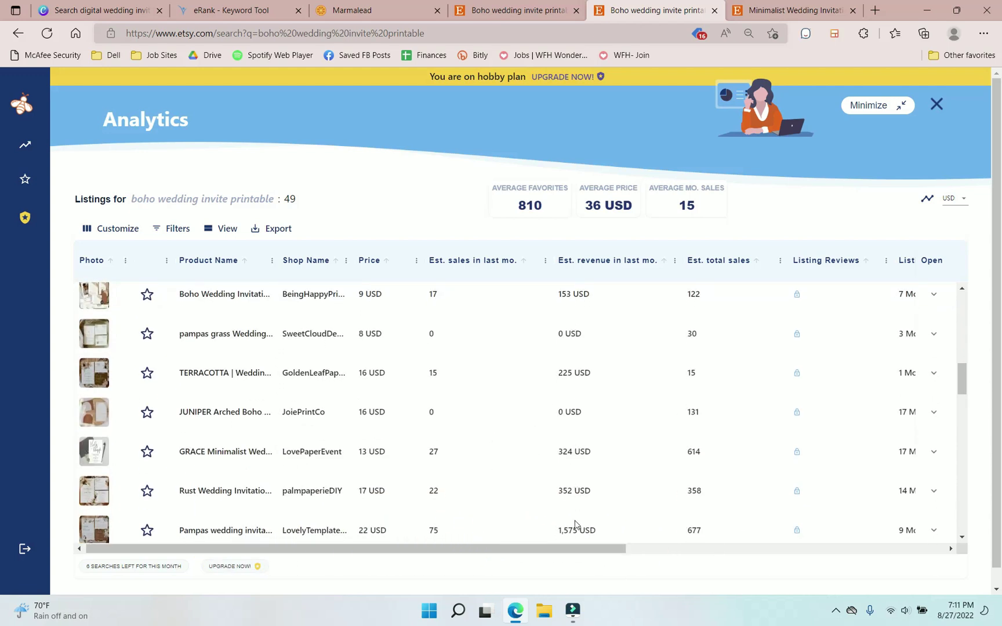
{"action": "scroll", "coordinate": [575, 528], "scroll_direction": "down", "scroll_amount": 3}
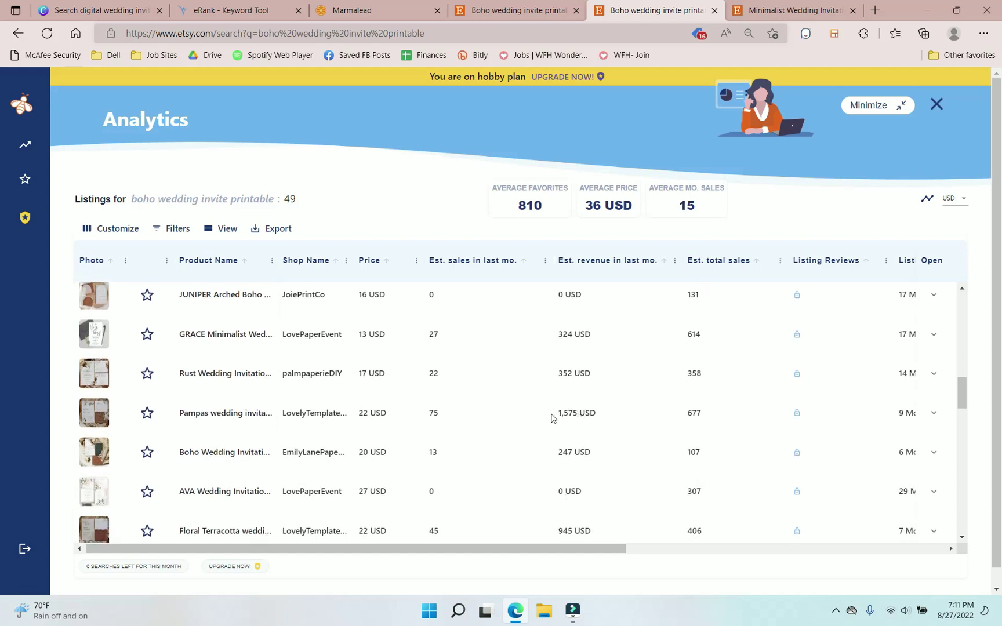
{"action": "left_click_drag", "start_coordinate": [551, 418], "coordinate": [580, 417]}
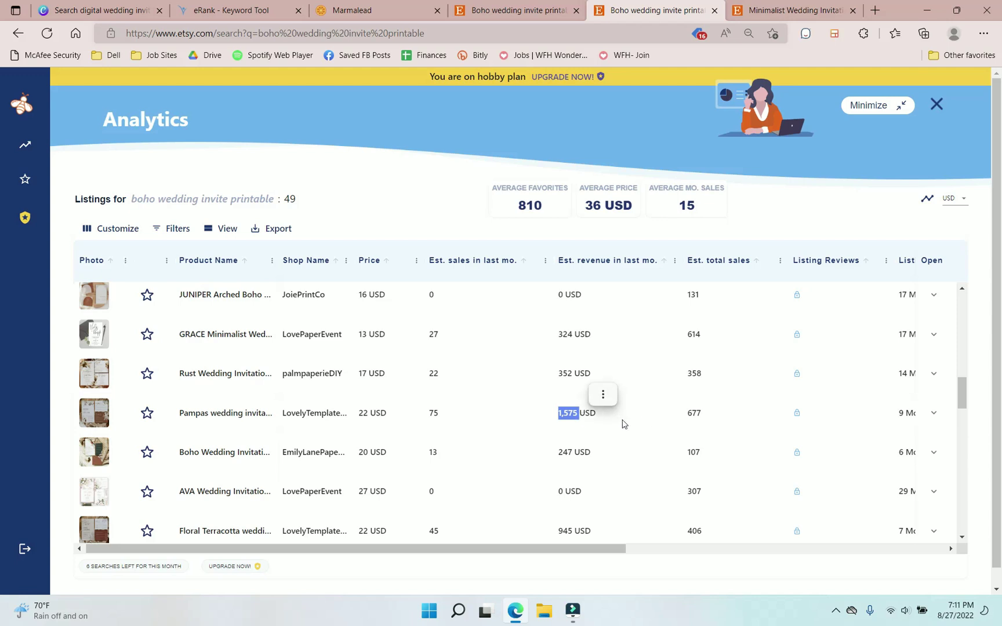
{"action": "double_click", "coordinate": [694, 414]}
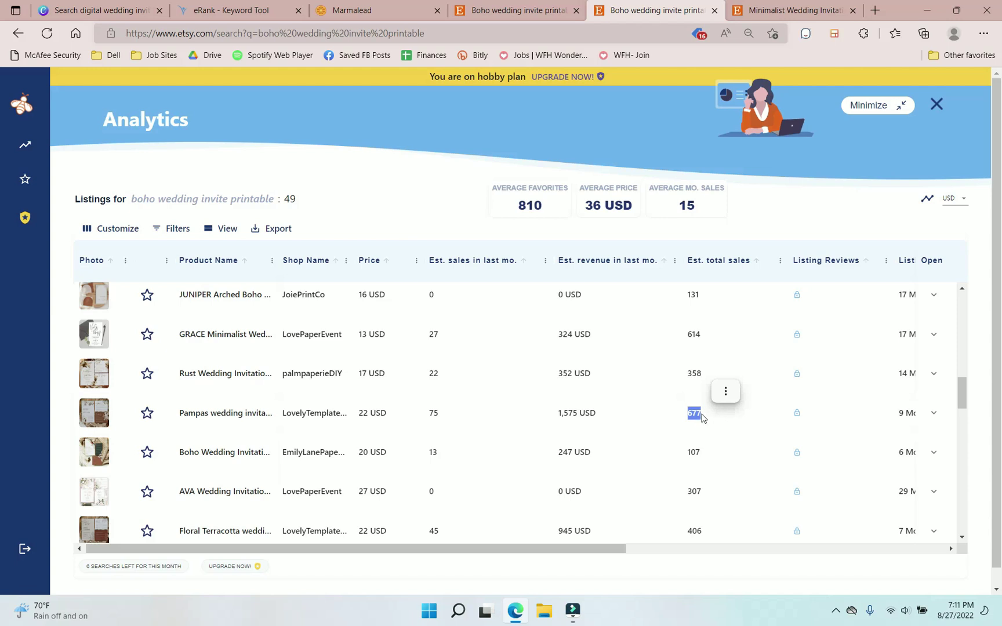
{"action": "left_click", "coordinate": [694, 413]}
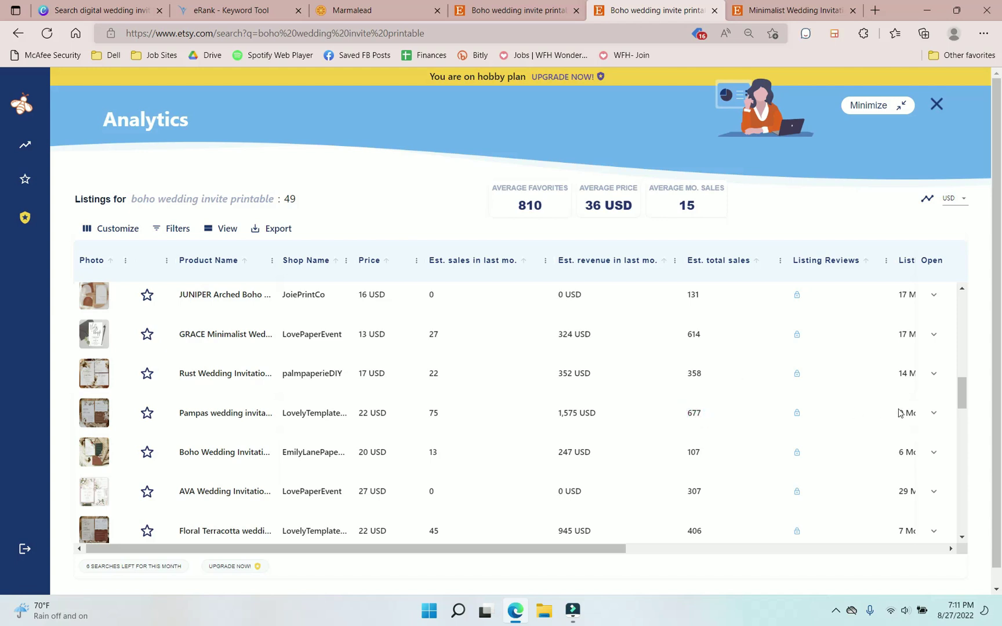
{"action": "double_click", "coordinate": [903, 412]}
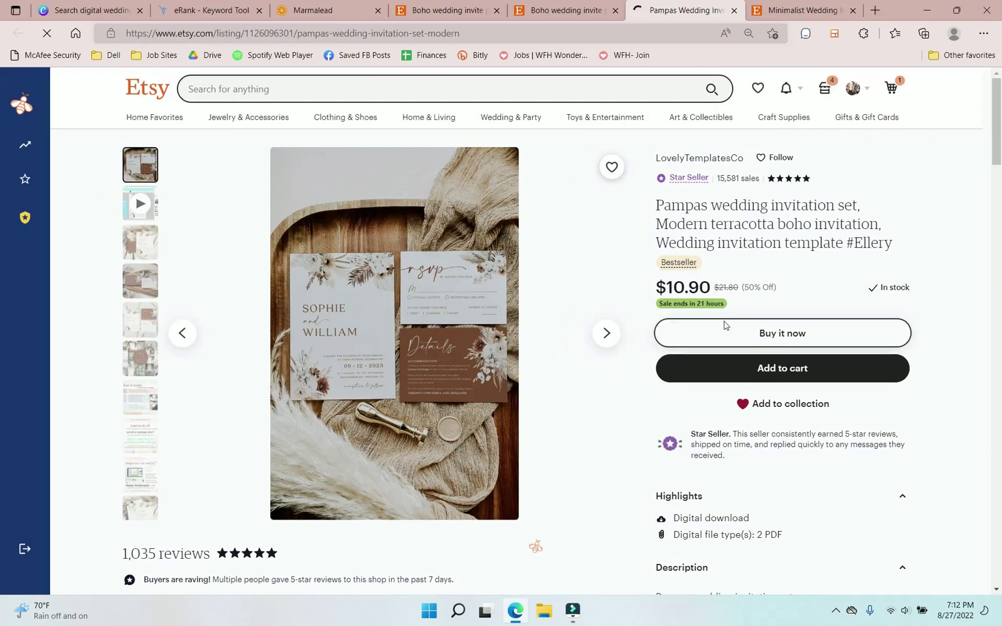
{"action": "left_click", "coordinate": [372, 276]}
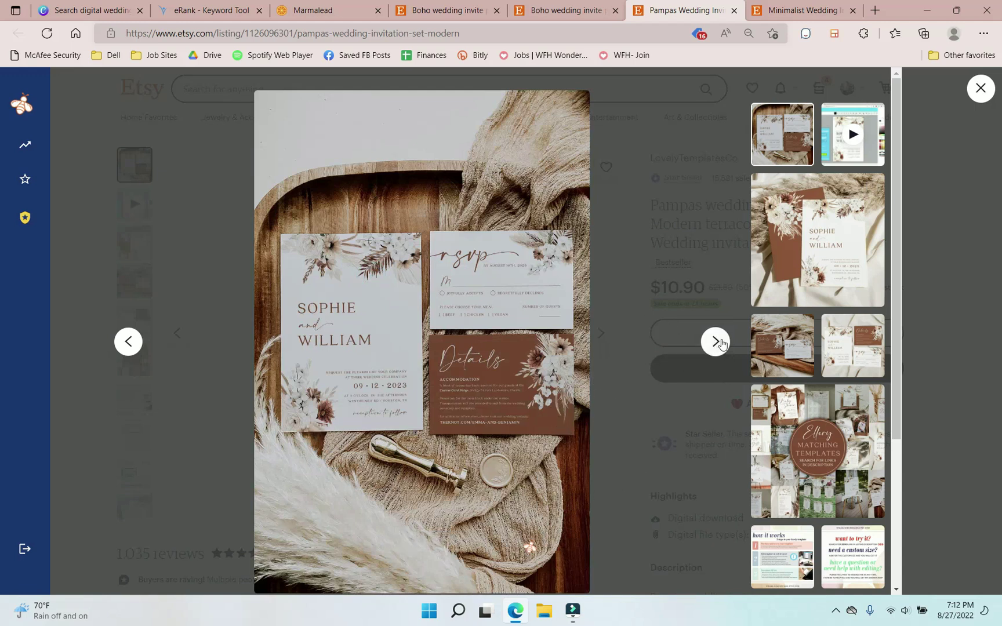
{"action": "left_click", "coordinate": [721, 340]}
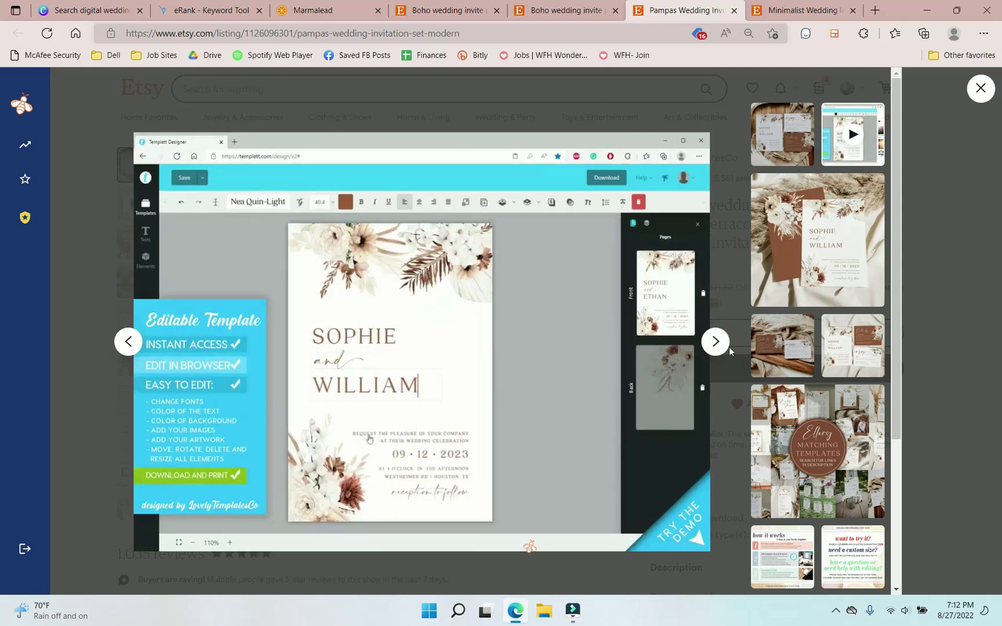
{"action": "left_click", "coordinate": [715, 342]}
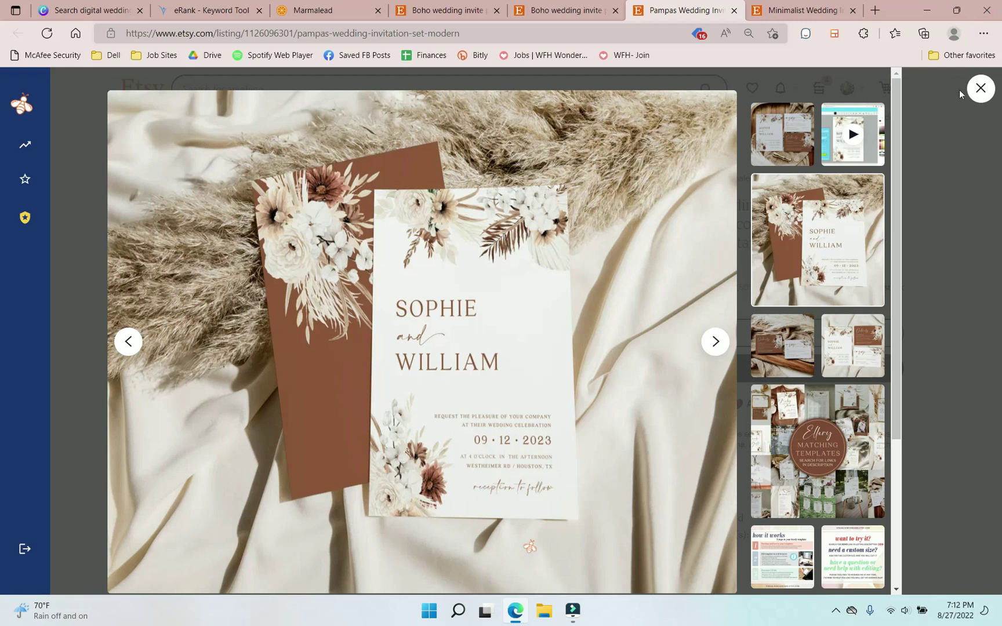
{"action": "left_click", "coordinate": [983, 91]}
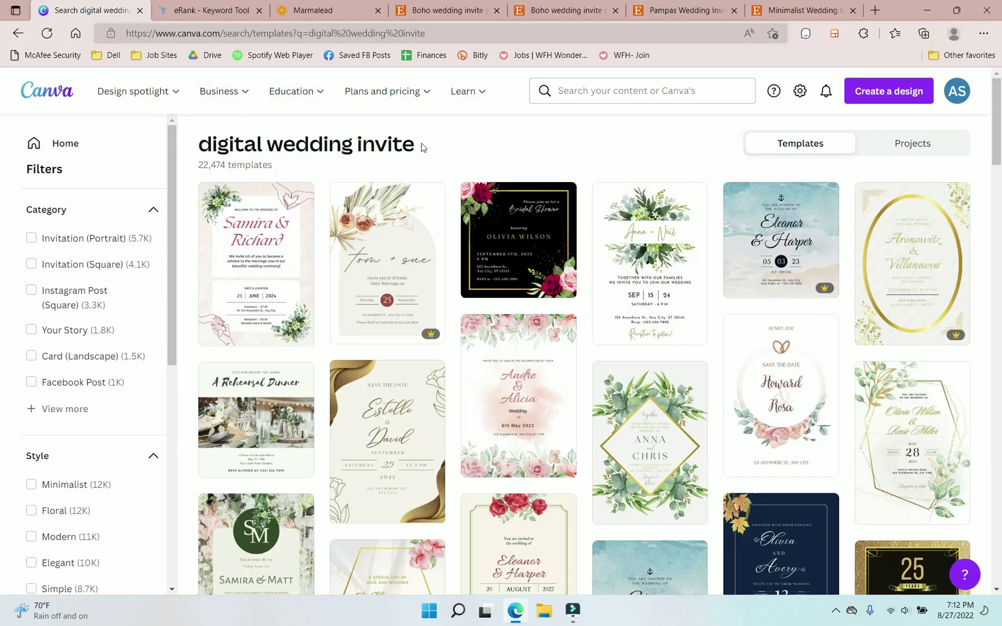
Step: Open the Laura & Charles watercolor leaves template in its own editor window
{"action": "scroll", "coordinate": [786, 212], "scroll_direction": "down", "scroll_amount": 7}
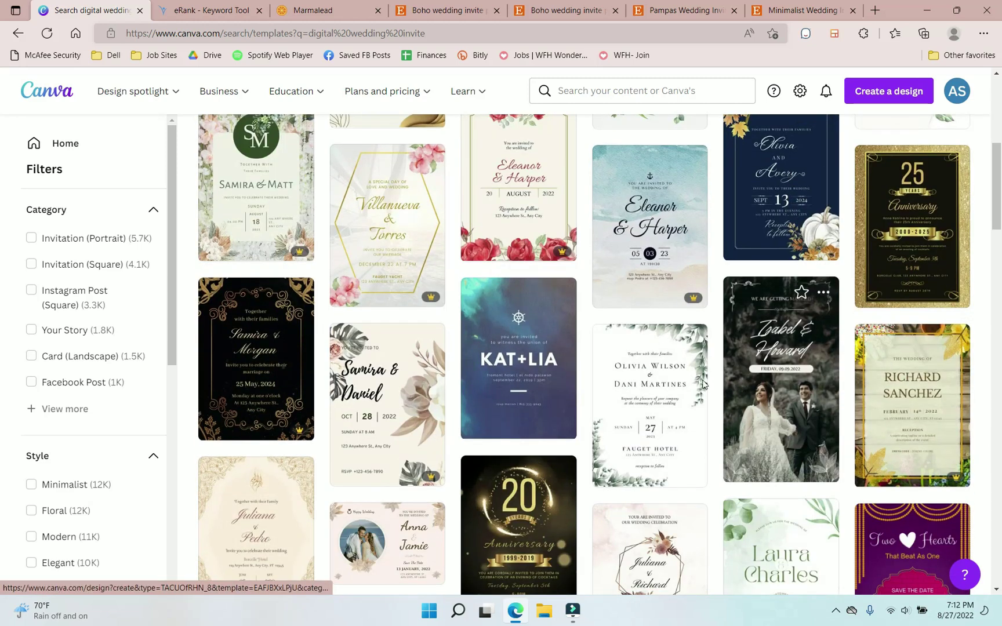
{"action": "scroll", "coordinate": [668, 421], "scroll_direction": "down", "scroll_amount": 3}
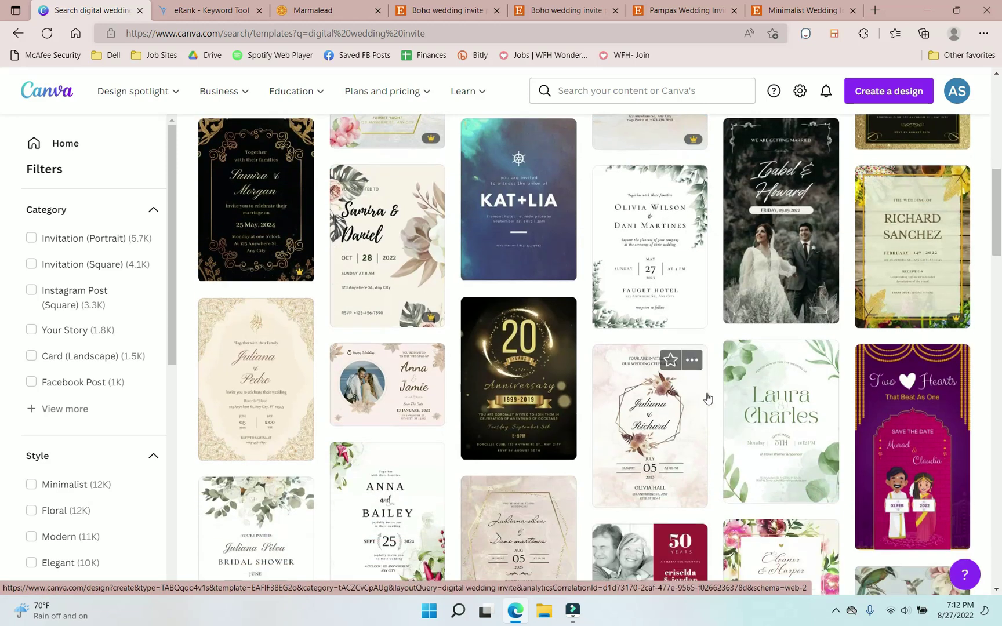
{"action": "left_click", "coordinate": [780, 461]}
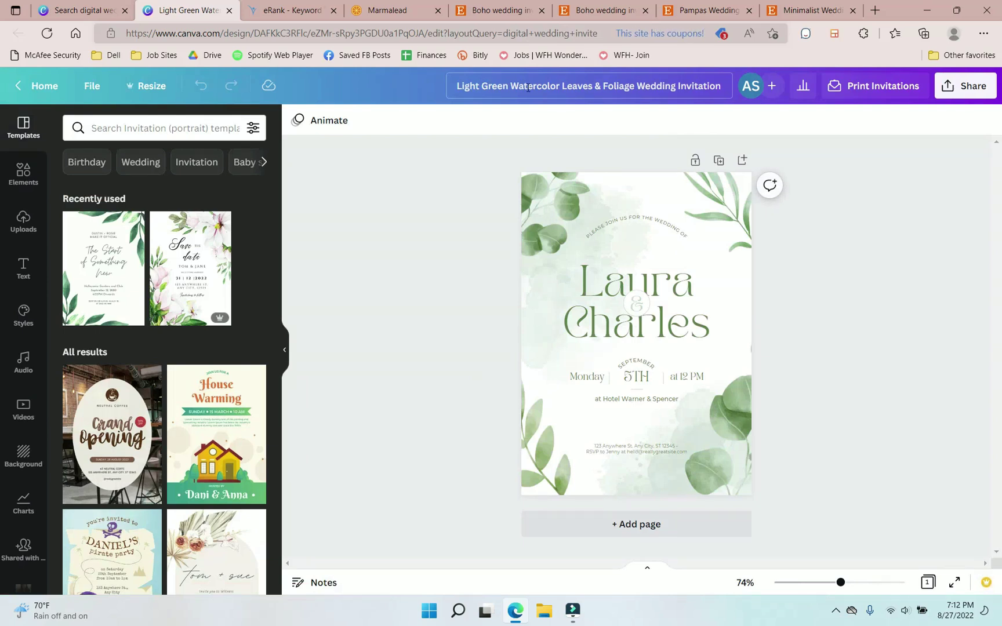
{"action": "left_click_drag", "start_coordinate": [185, 10], "coordinate": [542, 82]}
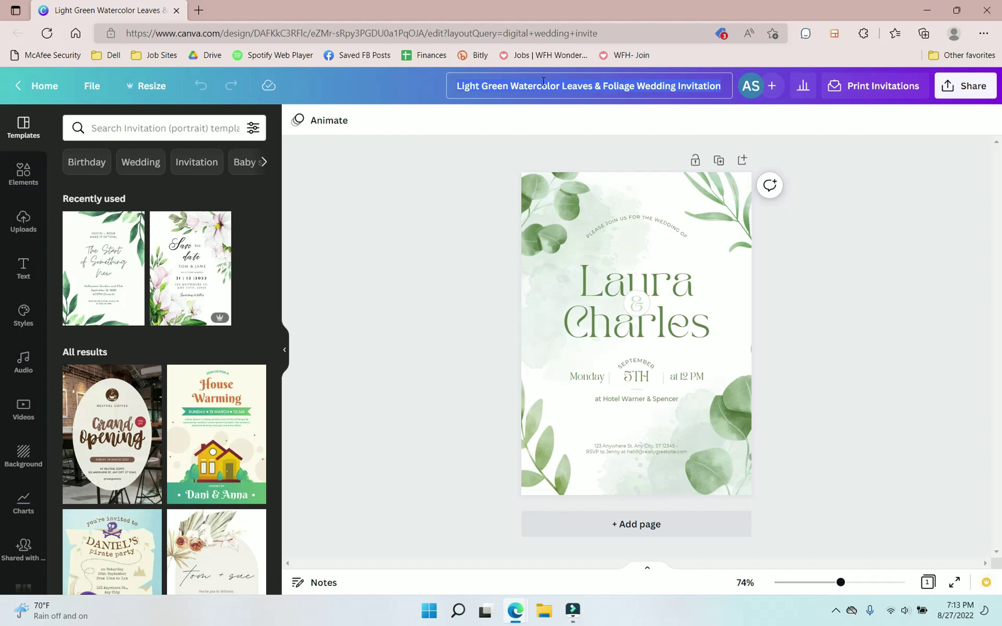
Step: Rename the design to 'Boho Neutral Wedding Template'
{"action": "type", "text": "Boho Neaut"}
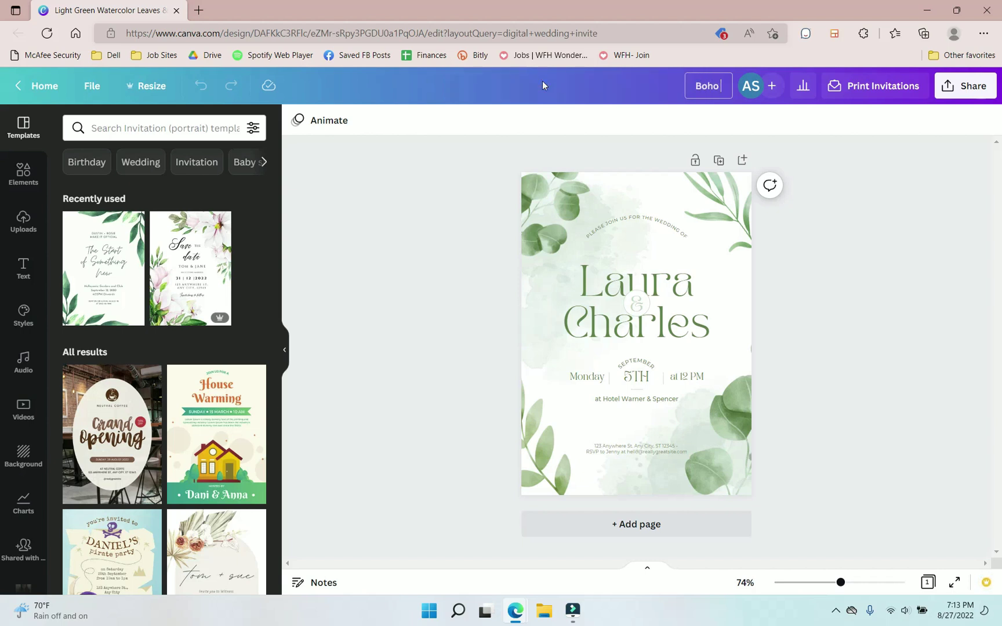
{"action": "key", "text": "BackSpace"}
{"action": "key", "text": "BackSpace"}
{"action": "key", "text": "BackSpace"}
{"action": "type", "text": "utral We"}
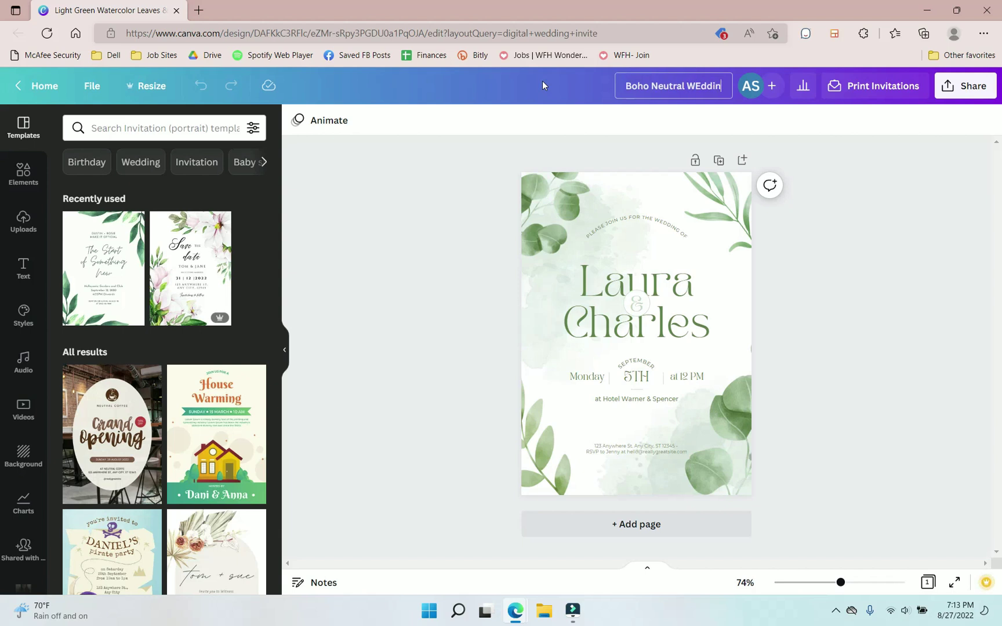
{"action": "type", "text": "dding Template"}
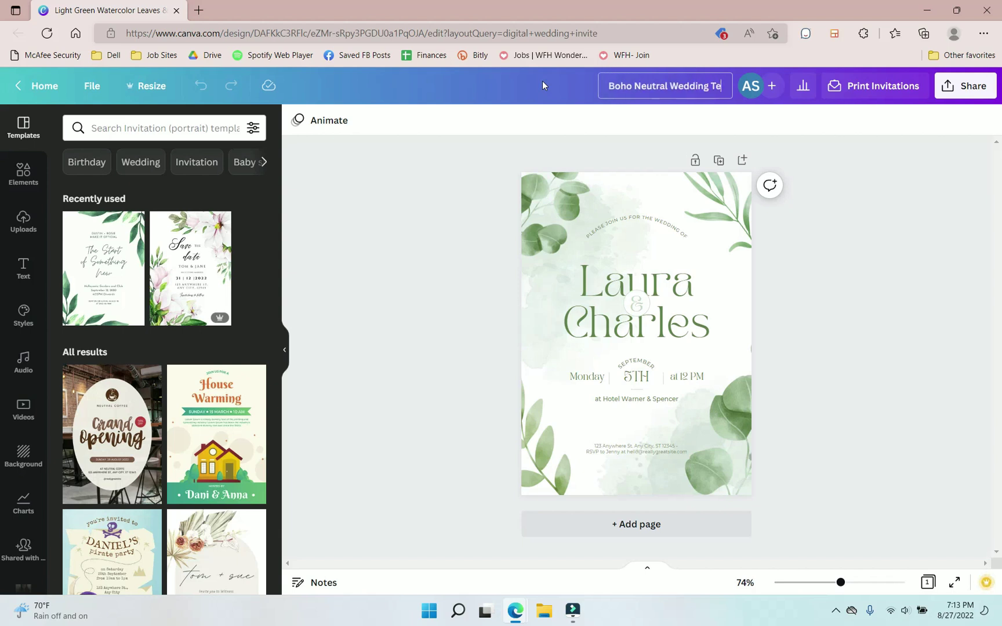
{"action": "key", "text": "Return"}
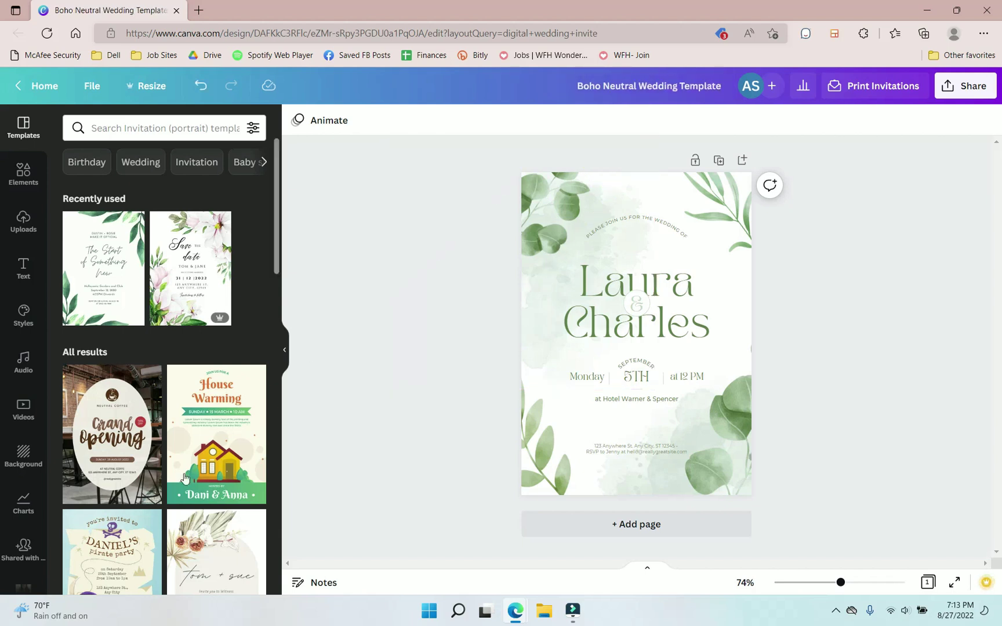
Step: Reposition the eucalyptus leaf frame at the page's top-left
{"action": "left_click", "coordinate": [518, 208]}
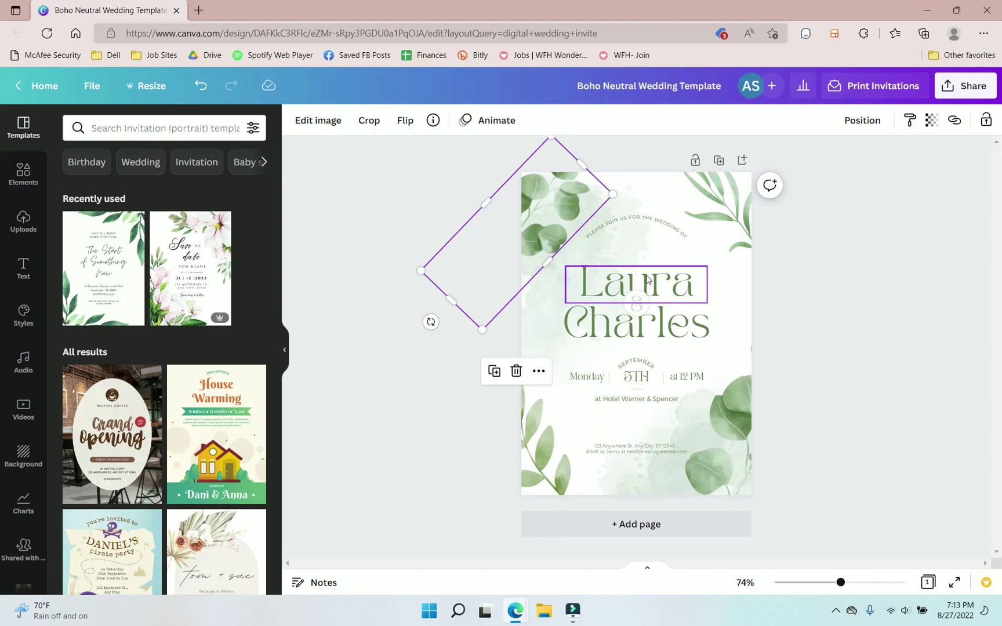
{"action": "left_click", "coordinate": [803, 328]}
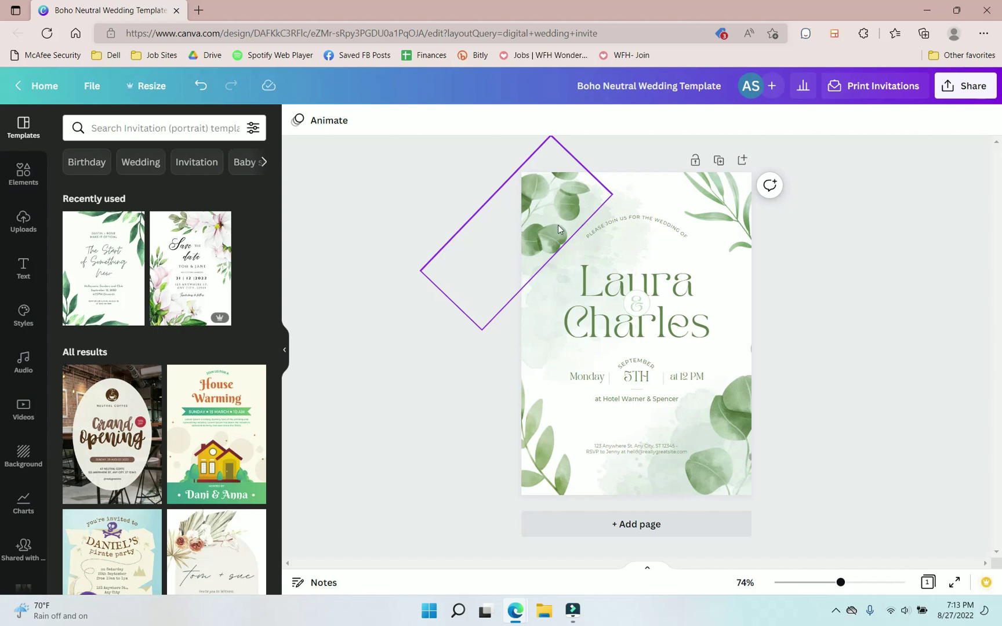
{"action": "left_click", "coordinate": [548, 201]}
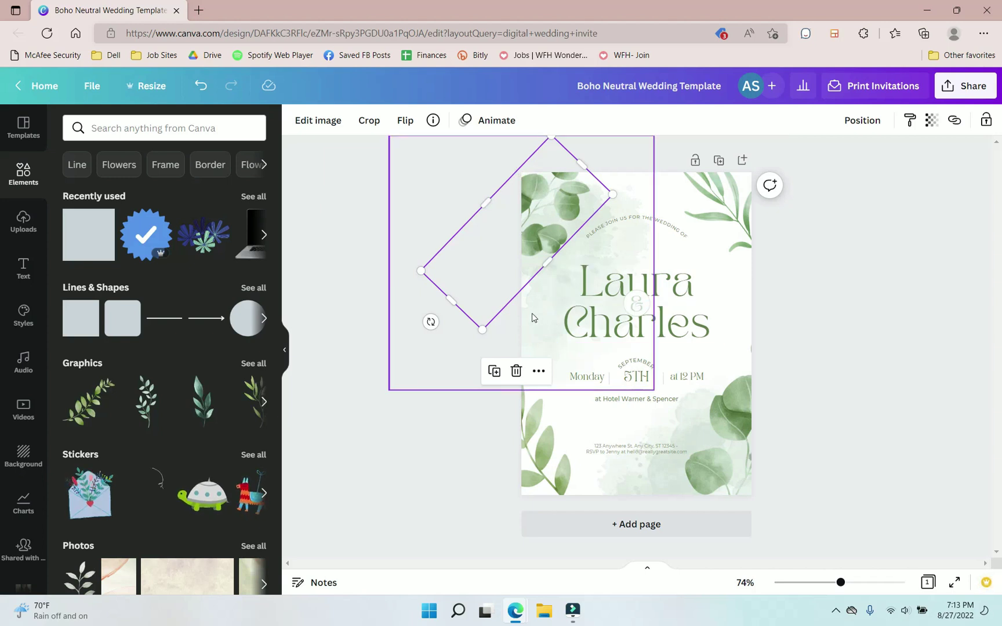
{"action": "mouse_move", "coordinate": [533, 314]}
{"action": "left_mouse_down"}
{"action": "mouse_move", "coordinate": [579, 314]}
{"action": "mouse_move", "coordinate": [529, 313]}
{"action": "left_mouse_up"}
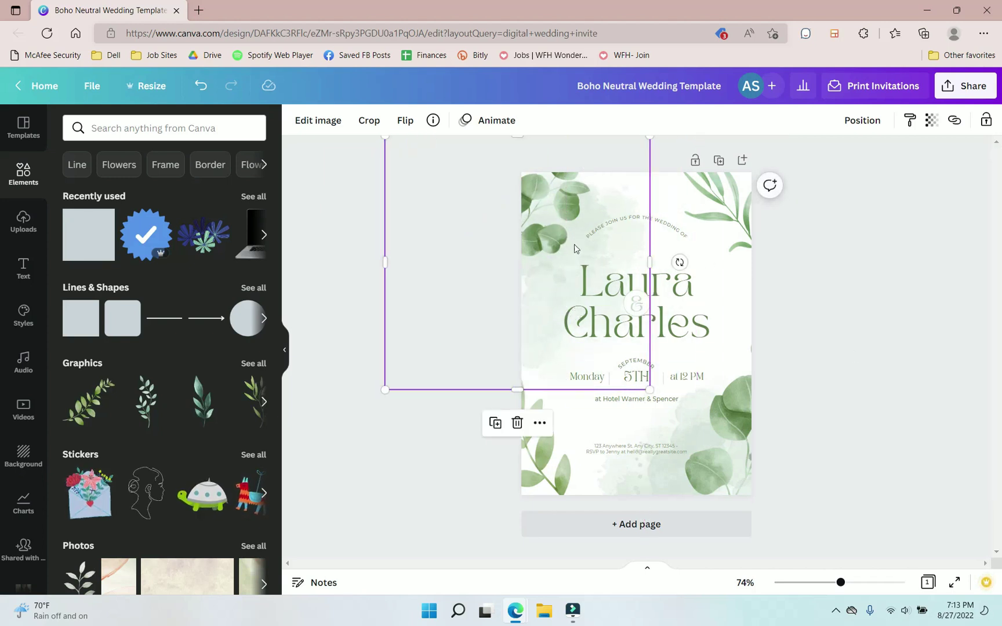
{"action": "left_click", "coordinate": [832, 290]}
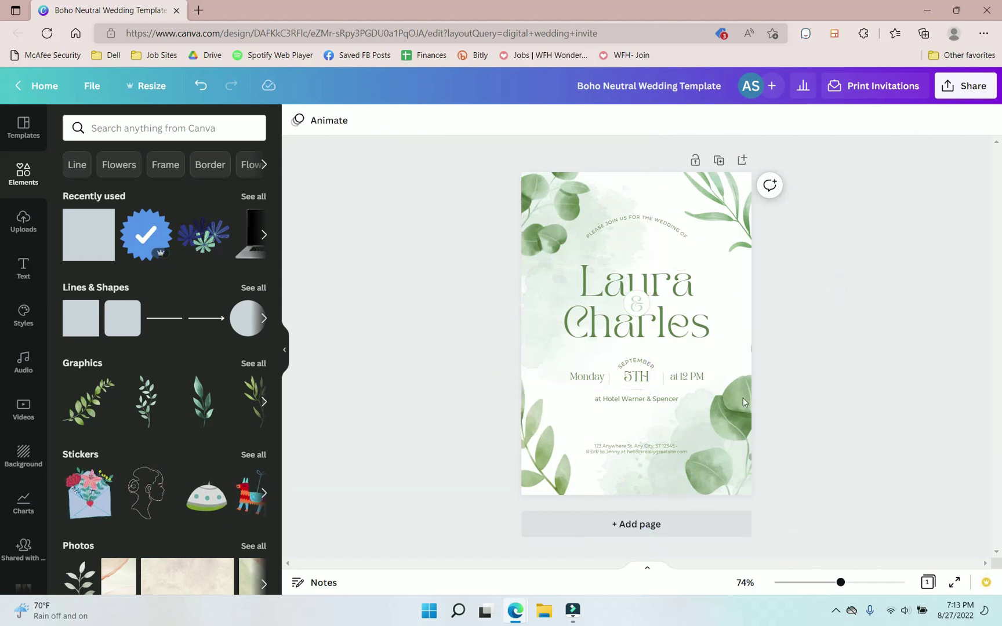
Step: Search the Graphics library for 'neutral flowers' and browse the results
{"action": "left_click", "coordinate": [248, 363]}
{"action": "left_click", "coordinate": [139, 160]}
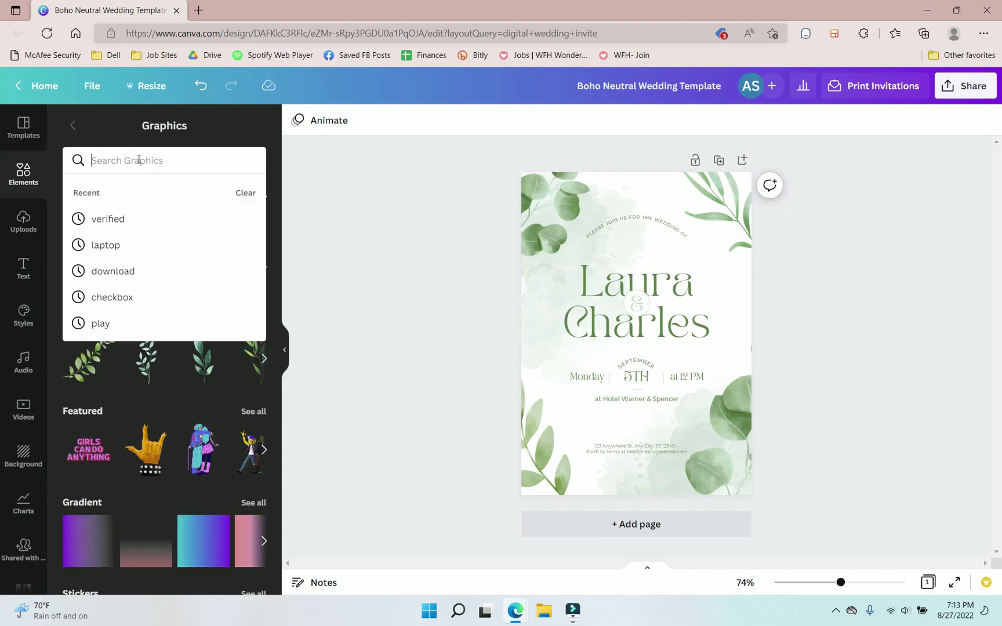
{"action": "type", "text": "nu"}
{"action": "key", "text": "BackSpace"}
{"action": "type", "text": "eutra"}
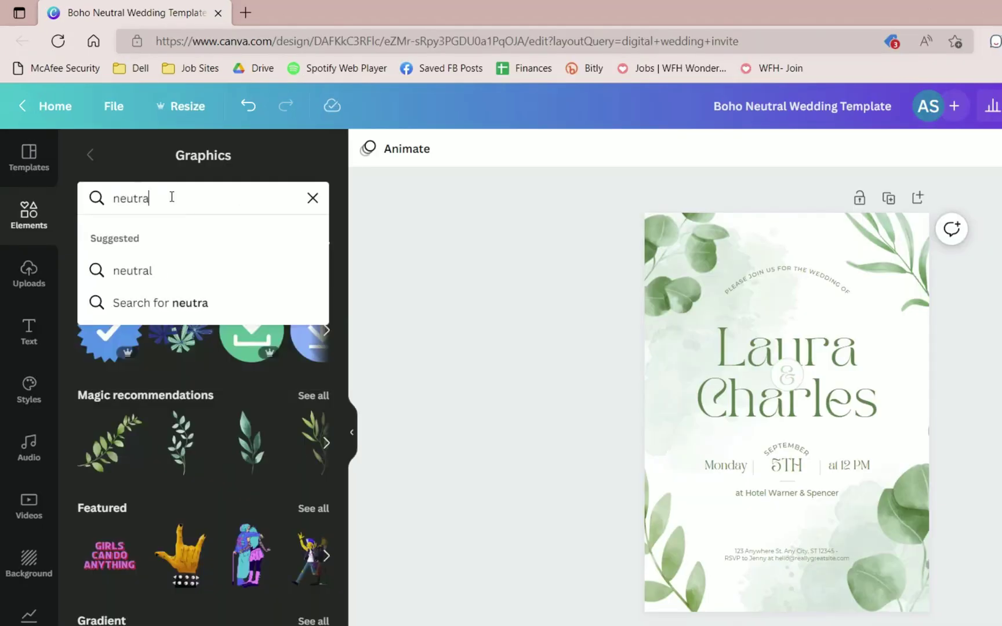
{"action": "type", "text": "l flowers"}
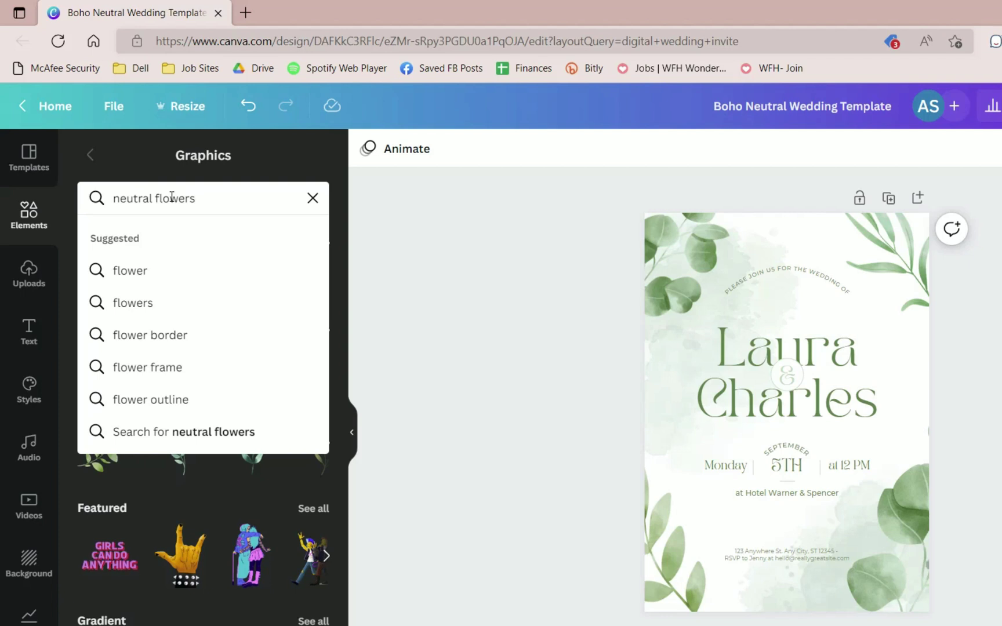
{"action": "key", "text": "Return"}
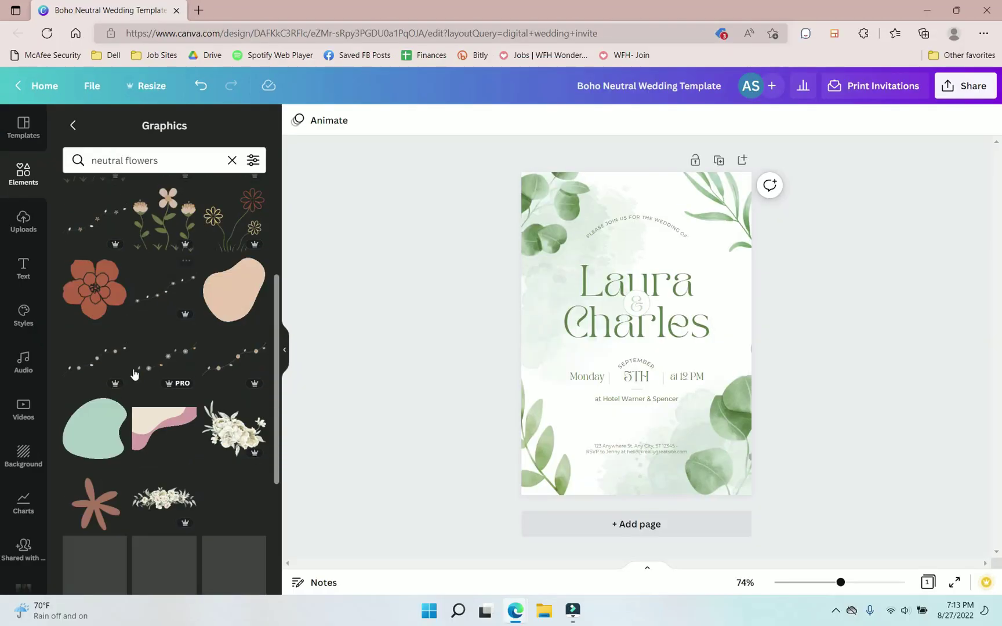
{"action": "scroll", "coordinate": [164, 456], "scroll_direction": "down", "scroll_amount": 1}
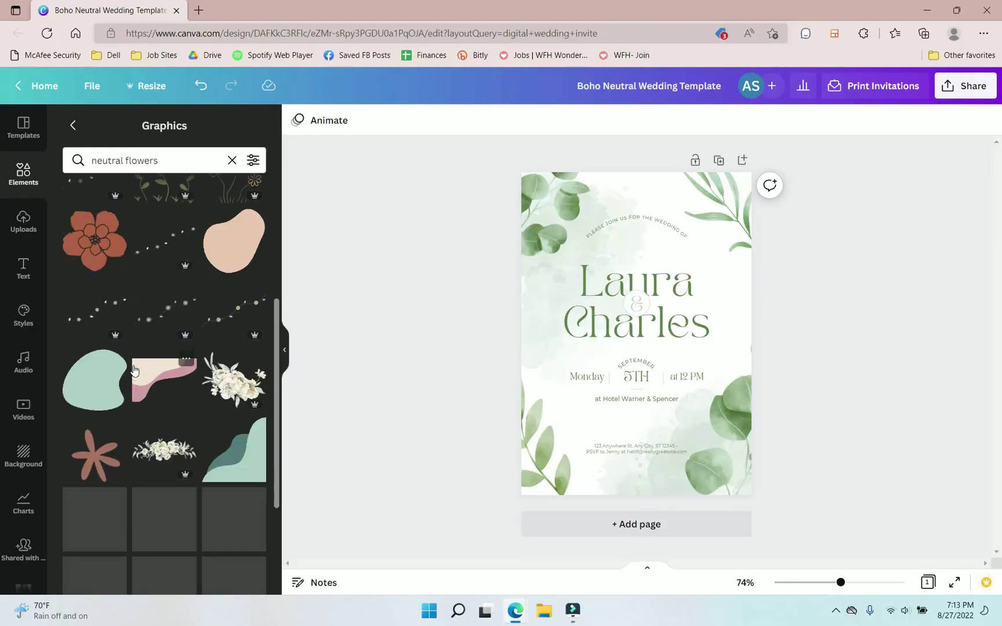
{"action": "scroll", "coordinate": [157, 348], "scroll_direction": "down", "scroll_amount": 5}
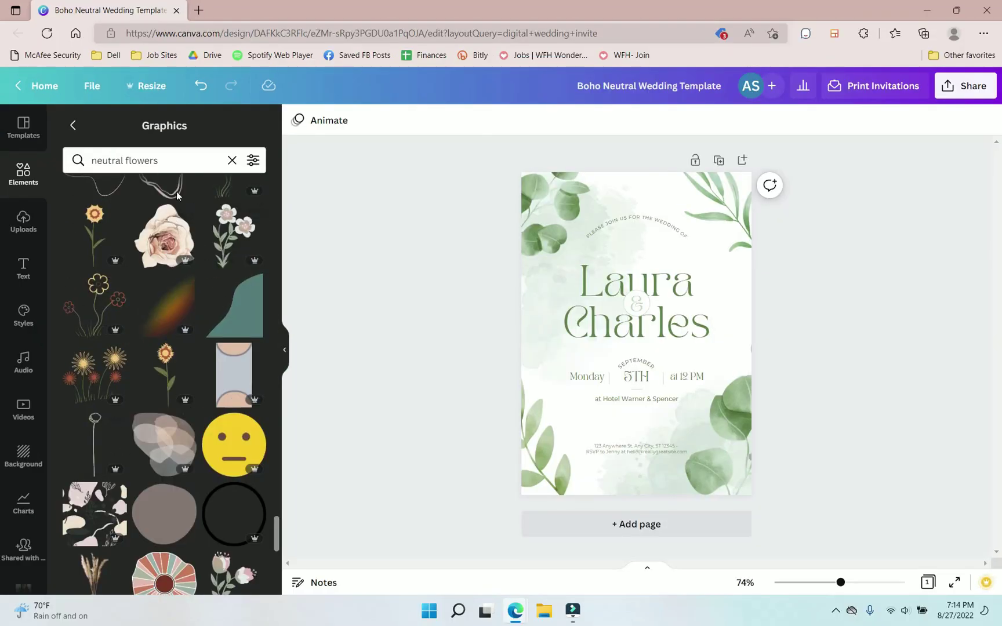
Step: Add a blush rose and a recommended pink rose to the invitation
{"action": "left_click", "coordinate": [168, 241]}
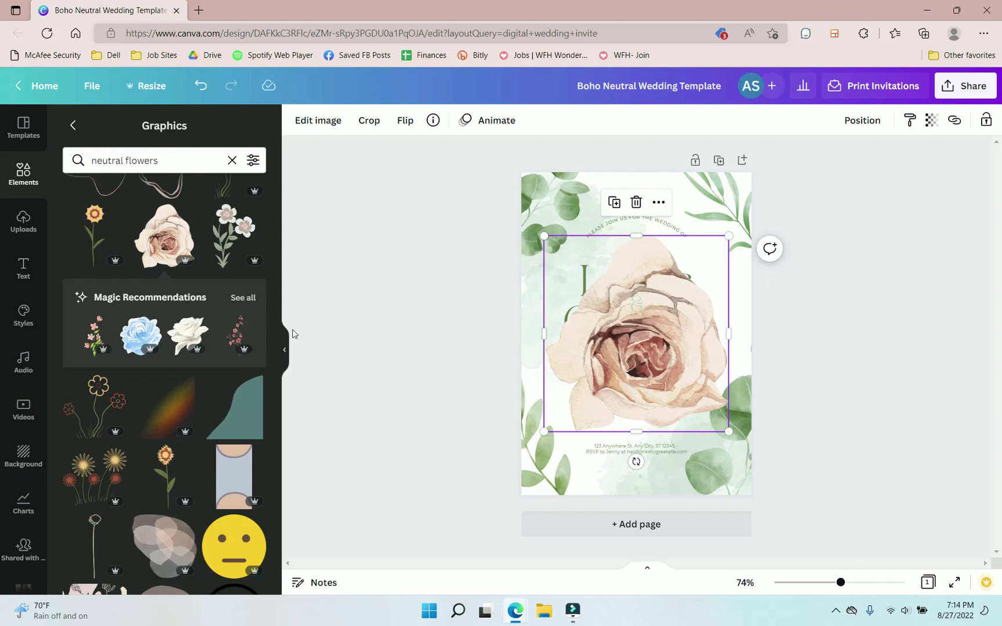
{"action": "left_click", "coordinate": [243, 298]}
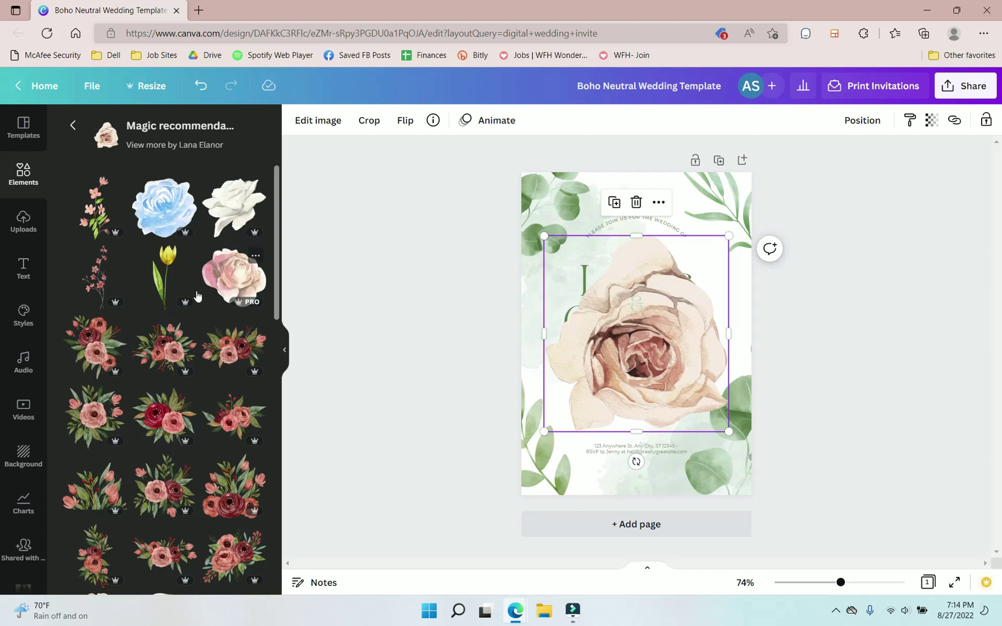
{"action": "left_click", "coordinate": [233, 274]}
{"action": "left_click_drag", "start_coordinate": [657, 315], "coordinate": [658, 420]}
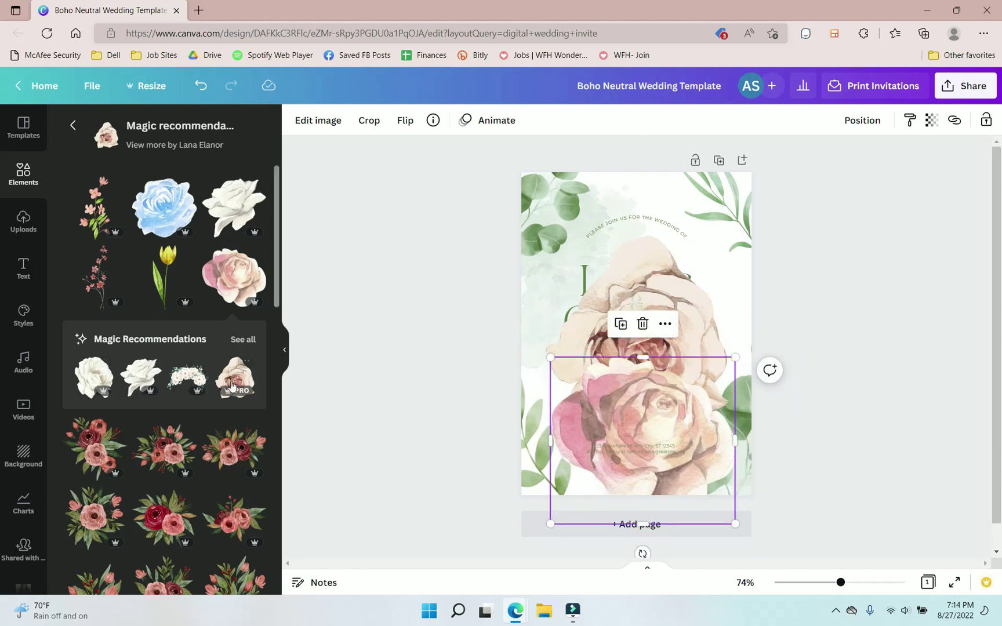
{"action": "key", "text": "Escape"}
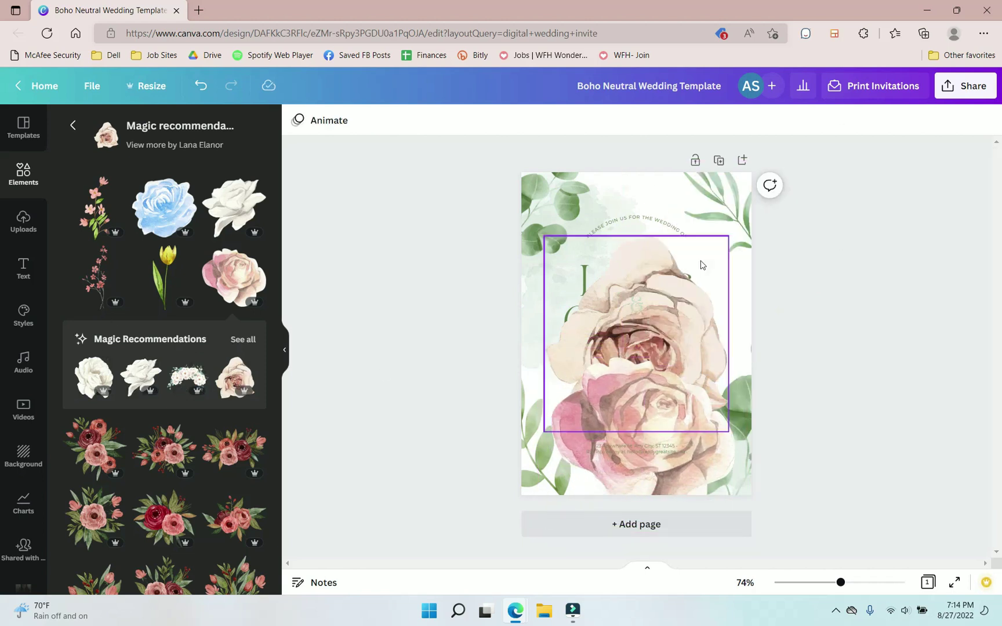
Step: Add a pink peony at the page's upper right and return to the neutral flowers results
{"action": "left_click", "coordinate": [235, 377]}
{"action": "left_click_drag", "start_coordinate": [640, 336], "coordinate": [709, 249]}
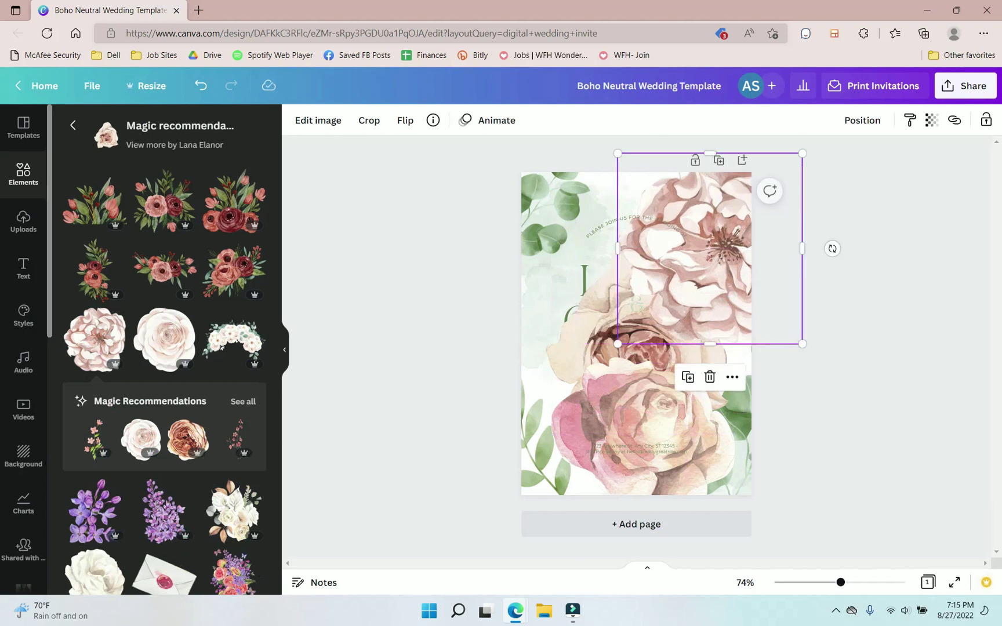
{"action": "left_click", "coordinate": [72, 125]}
{"action": "scroll", "coordinate": [164, 494], "scroll_direction": "down", "scroll_amount": 1}
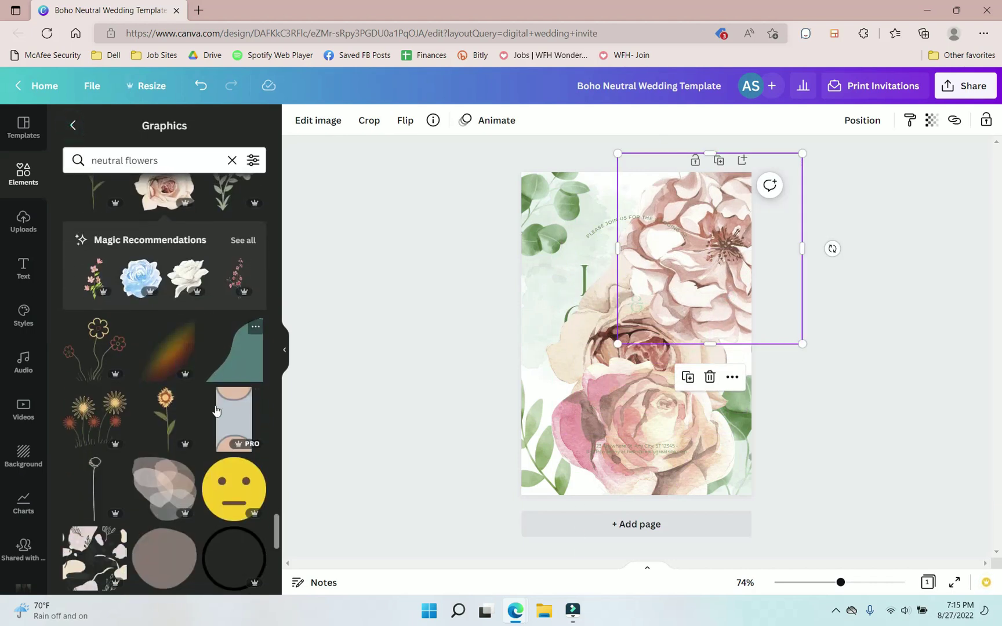
Step: Add a grey blob graphic and move the pink peony to the top-left
{"action": "left_click", "coordinate": [167, 479]}
{"action": "left_click_drag", "start_coordinate": [618, 351], "coordinate": [645, 356]}
{"action": "left_click", "coordinate": [568, 208]}
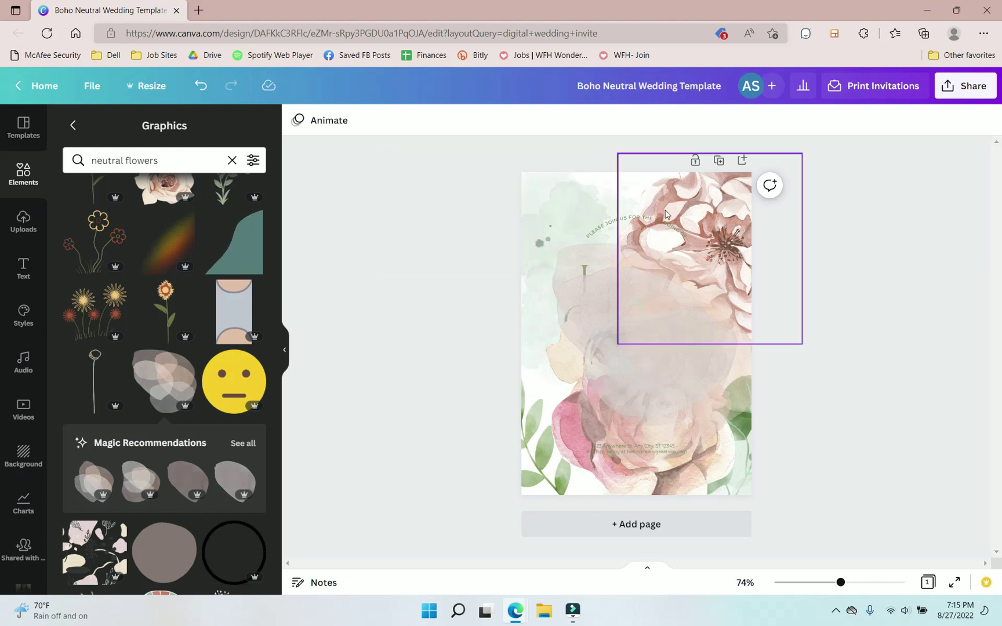
{"action": "left_click_drag", "start_coordinate": [682, 217], "coordinate": [527, 172]}
{"action": "key", "text": "Escape"}
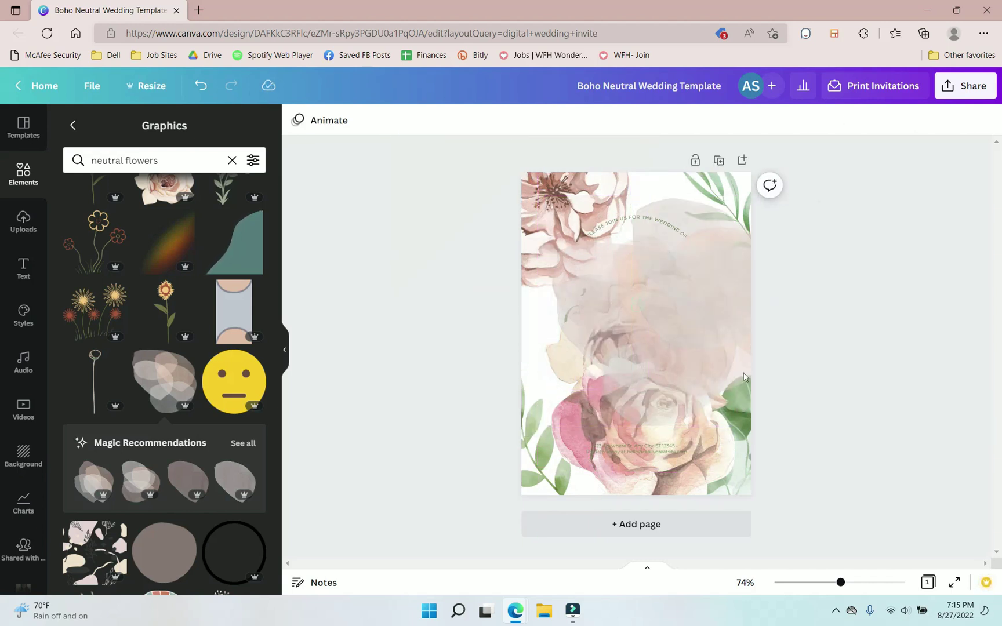
{"action": "left_click_drag", "start_coordinate": [613, 316], "coordinate": [533, 270]}
Step: Rotate the rose about 45 degrees, shrink it into the lower right, and shift the translucent graphics
{"action": "left_click", "coordinate": [742, 212]}
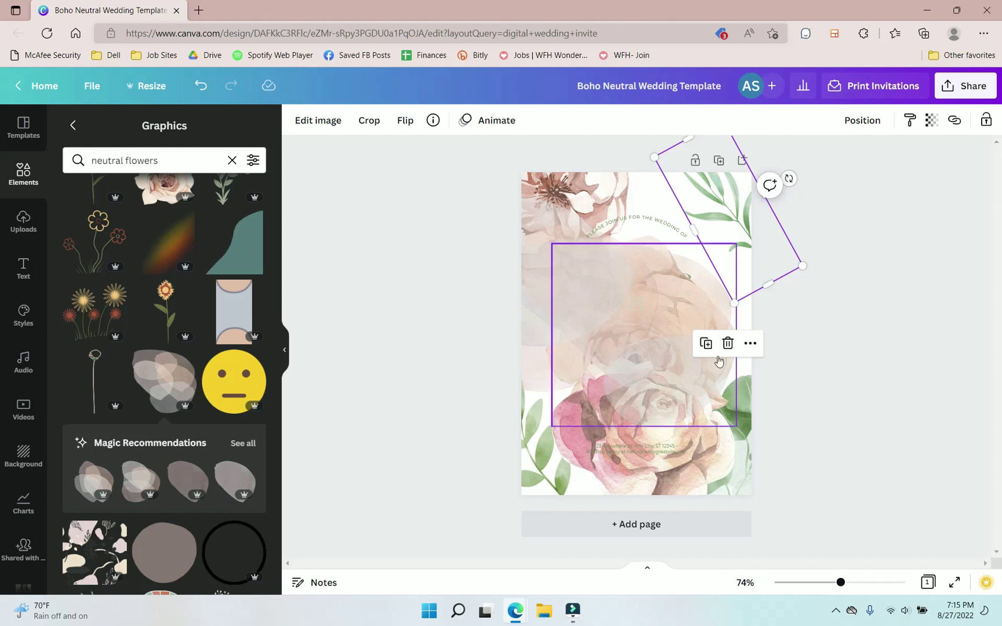
{"action": "left_click", "coordinate": [745, 451]}
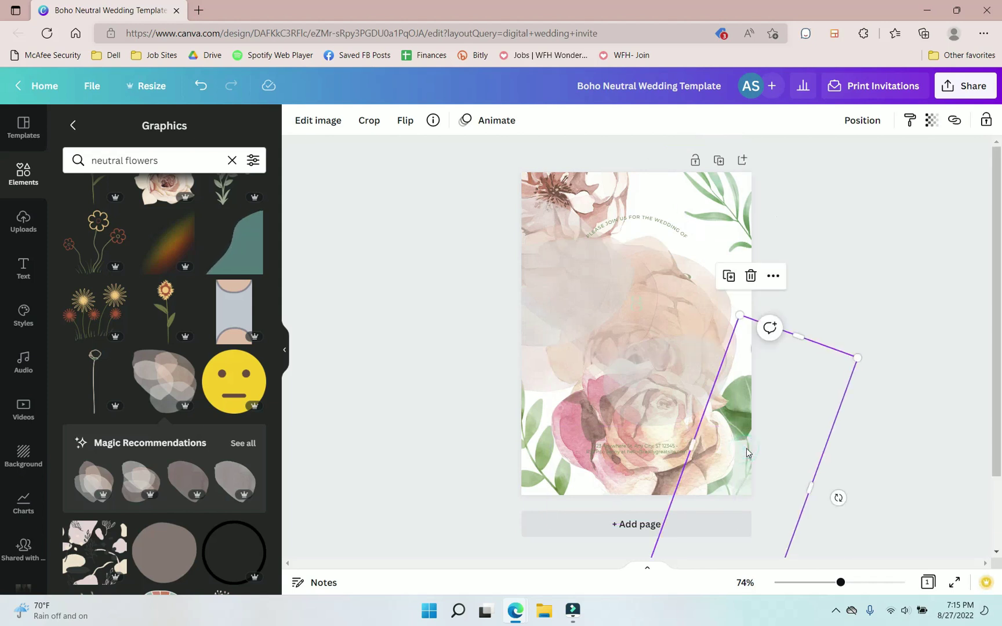
{"action": "left_click", "coordinate": [708, 482]}
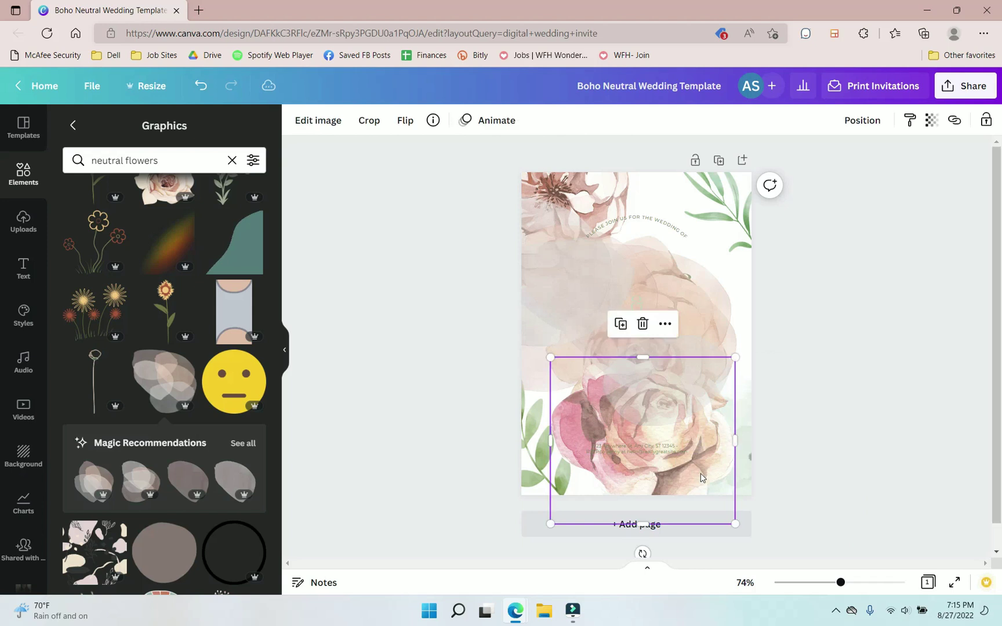
{"action": "left_click_drag", "start_coordinate": [708, 481], "coordinate": [761, 512]}
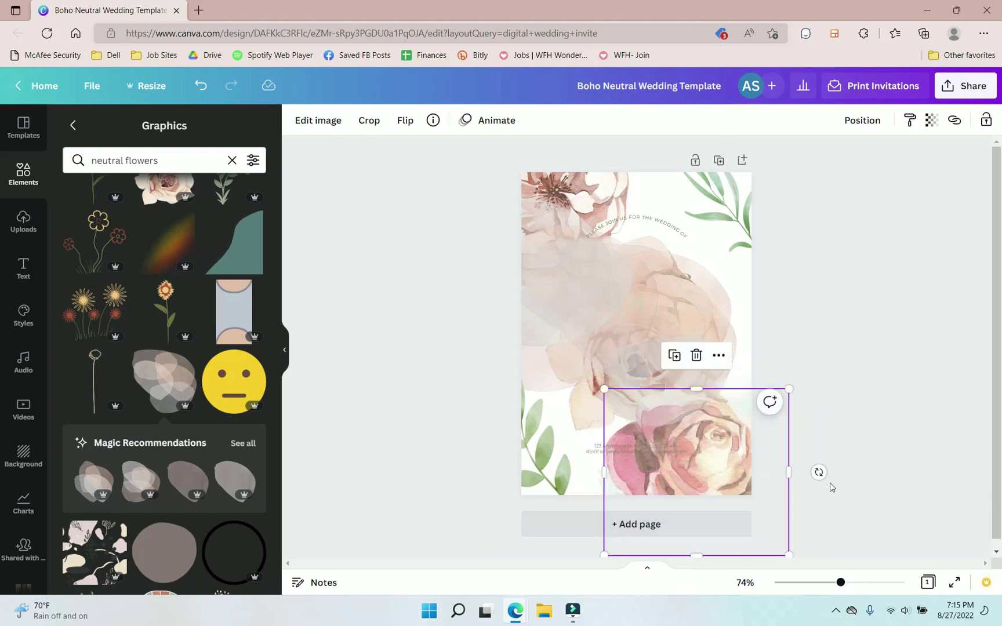
{"action": "scroll", "coordinate": [834, 493], "scroll_direction": "down", "scroll_amount": 1}
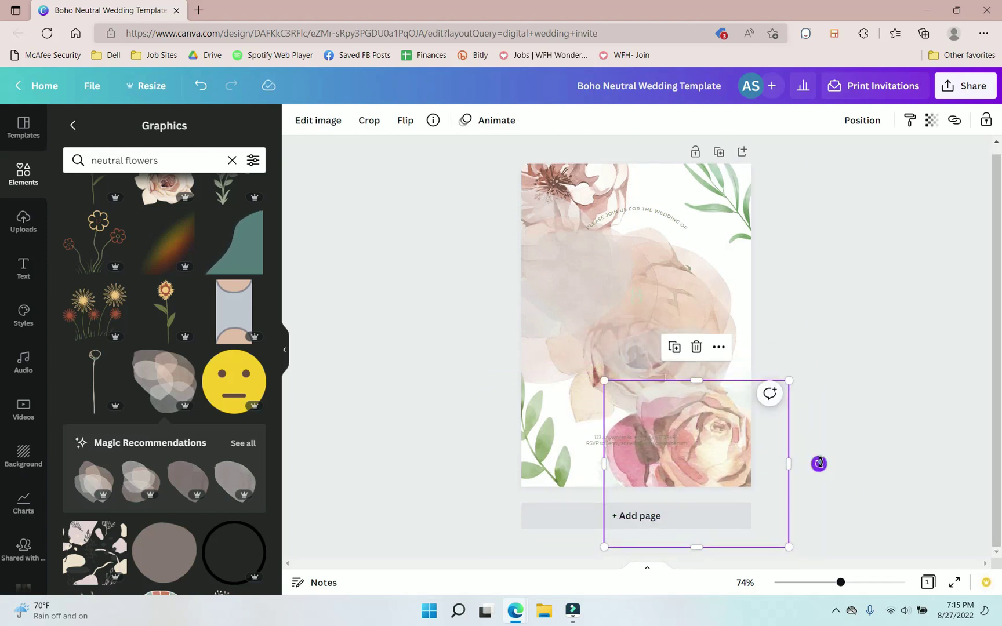
{"action": "left_click_drag", "start_coordinate": [819, 464], "coordinate": [771, 396]}
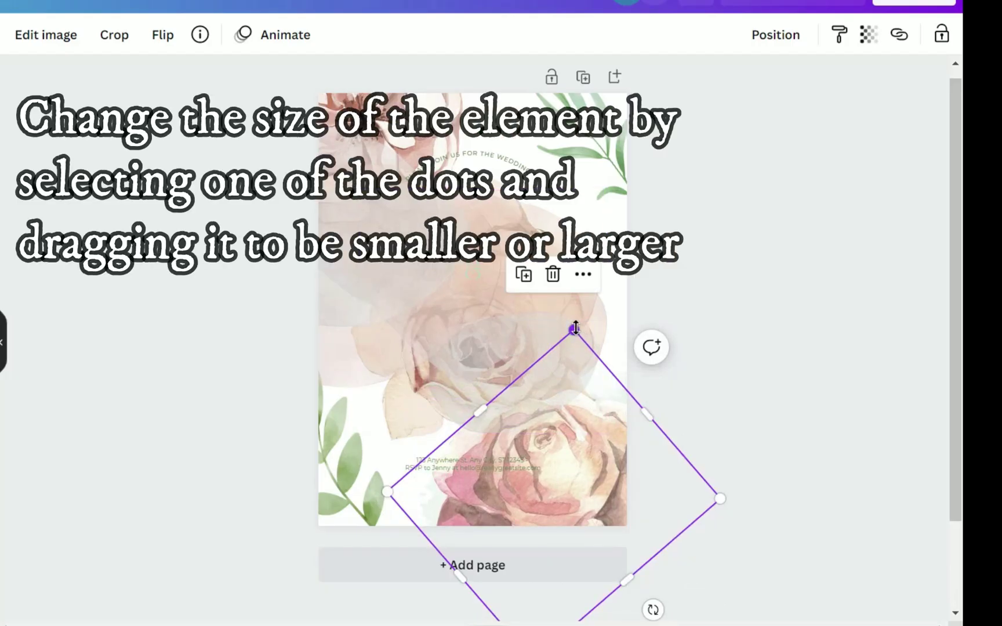
{"action": "mouse_move", "coordinate": [576, 328]}
{"action": "left_mouse_down"}
{"action": "mouse_move", "coordinate": [577, 469]}
{"action": "mouse_move", "coordinate": [572, 340]}
{"action": "mouse_move", "coordinate": [574, 348]}
{"action": "left_mouse_up"}
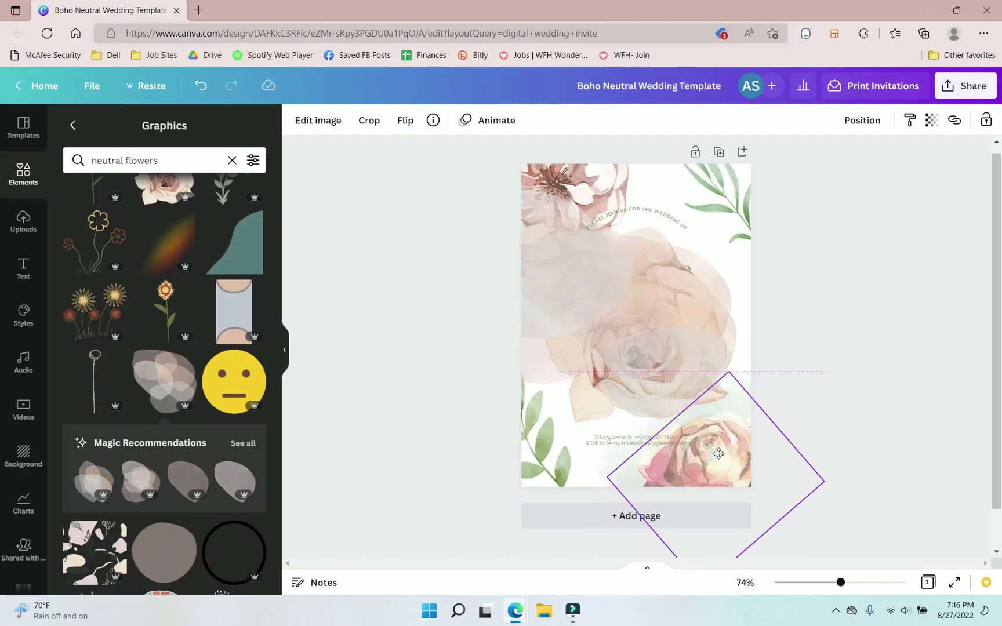
{"action": "left_click_drag", "start_coordinate": [719, 453], "coordinate": [718, 454]}
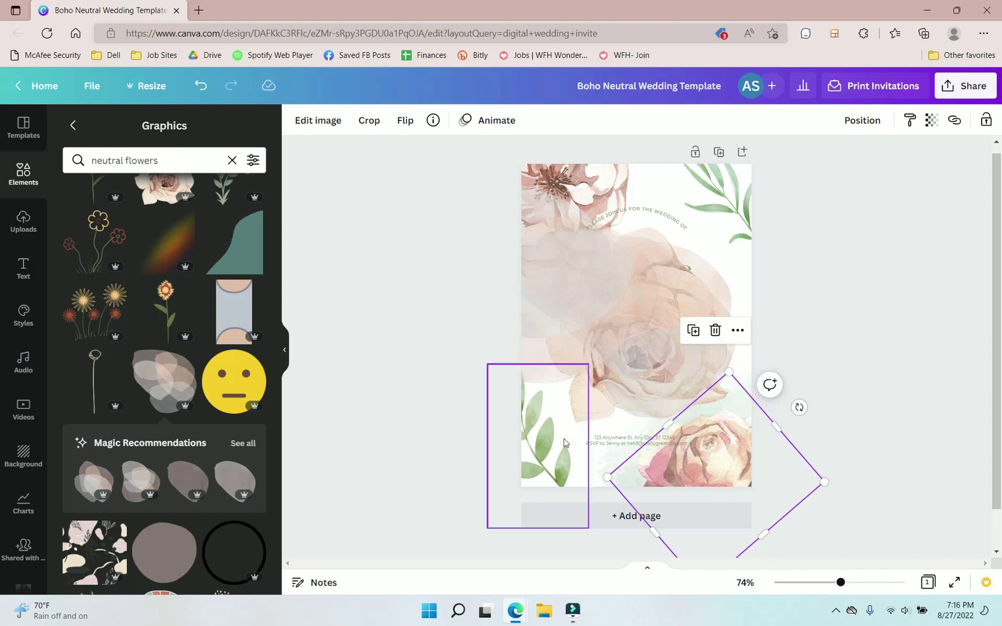
{"action": "mouse_move", "coordinate": [570, 288]}
{"action": "left_mouse_down"}
{"action": "mouse_move", "coordinate": [556, 248]}
{"action": "mouse_move", "coordinate": [565, 270]}
{"action": "left_mouse_up"}
{"action": "left_click_drag", "start_coordinate": [683, 336], "coordinate": [724, 197]}
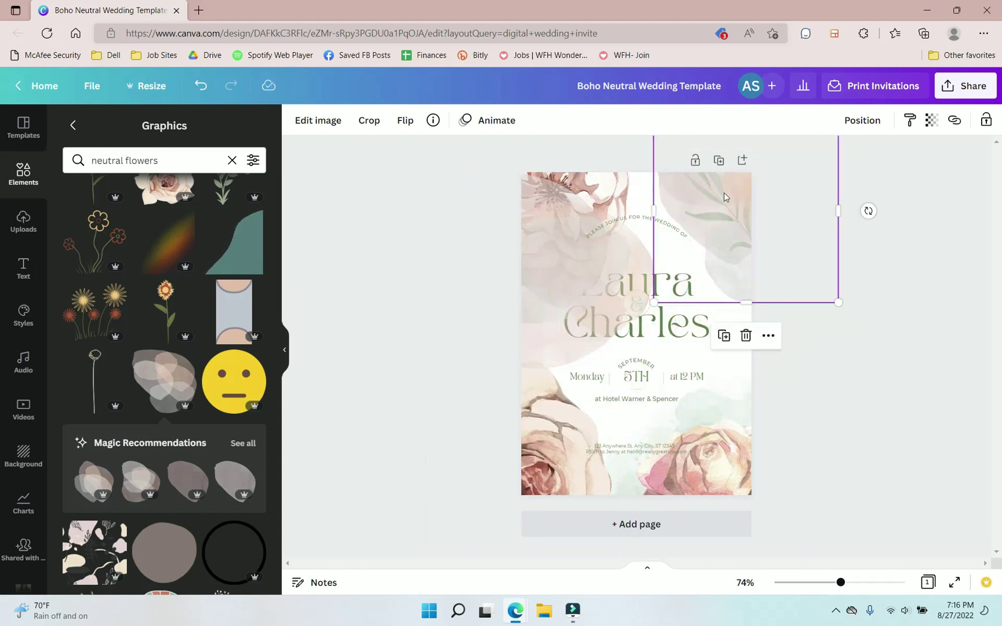
Step: Send the floral graphic to the back and move the floral, diamond-frame and grey graphics into new positions
{"action": "left_click", "coordinate": [876, 419]}
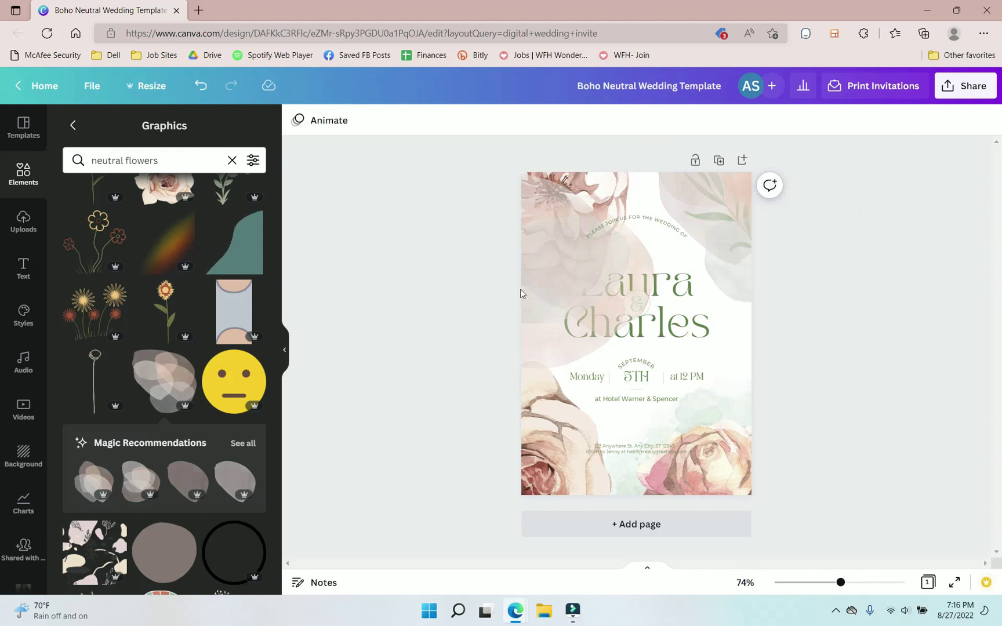
{"action": "left_click", "coordinate": [567, 224]}
{"action": "left_click", "coordinate": [872, 124]}
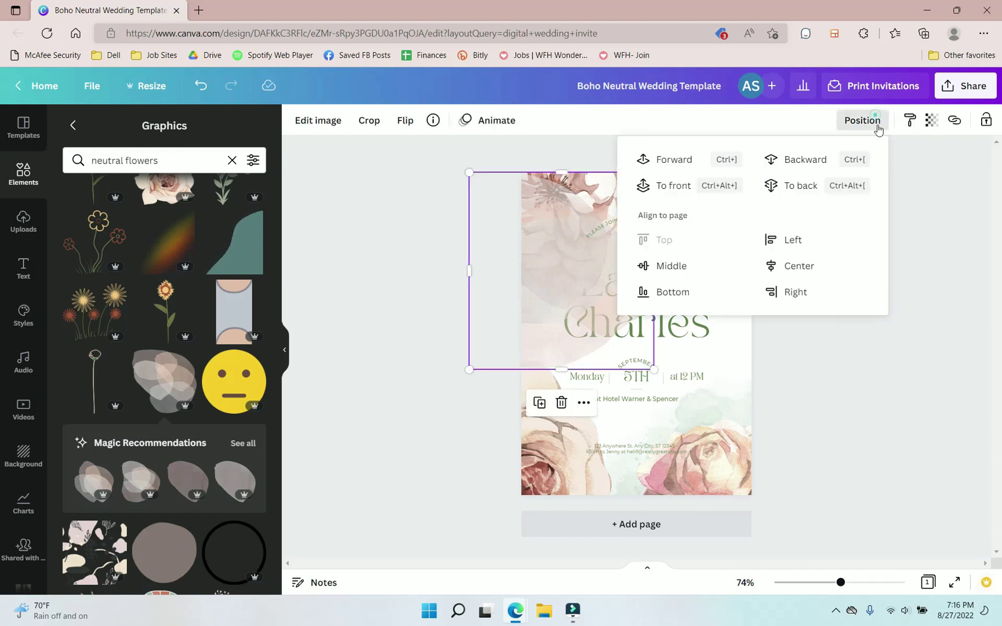
{"action": "left_click", "coordinate": [801, 186]}
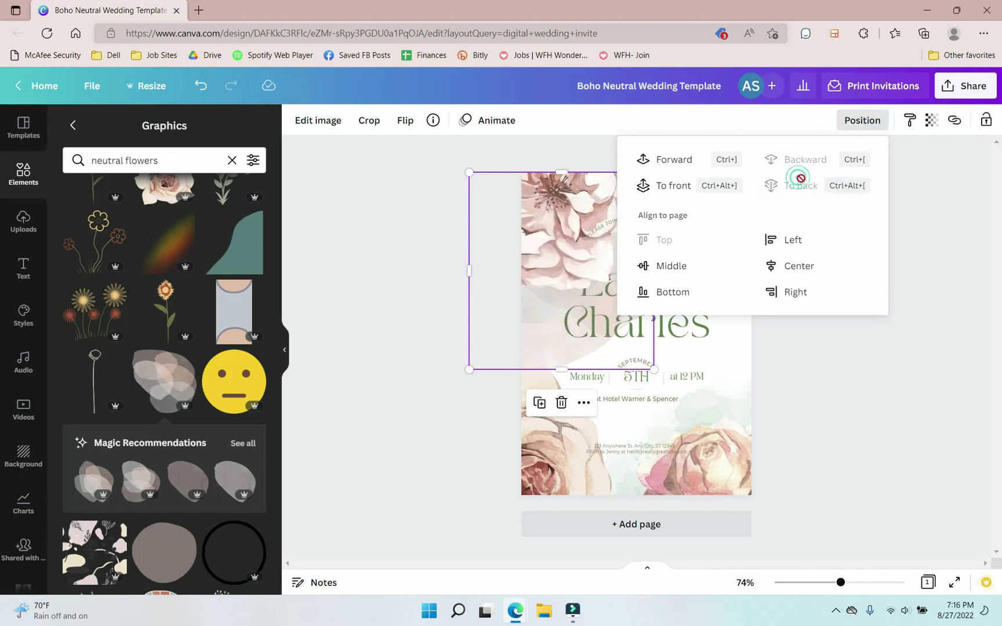
{"action": "left_click", "coordinate": [836, 409]}
{"action": "left_click_drag", "start_coordinate": [522, 325], "coordinate": [510, 243]}
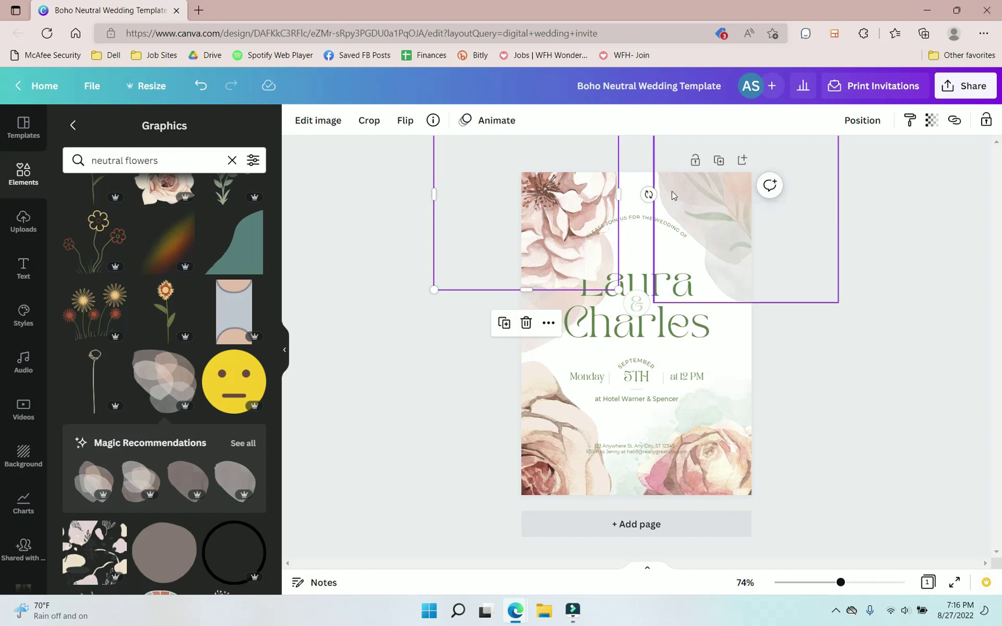
{"action": "left_click_drag", "start_coordinate": [649, 194], "coordinate": [868, 212]}
{"action": "left_click_drag", "start_coordinate": [694, 479], "coordinate": [708, 469]}
{"action": "left_click_drag", "start_coordinate": [675, 287], "coordinate": [847, 398]}
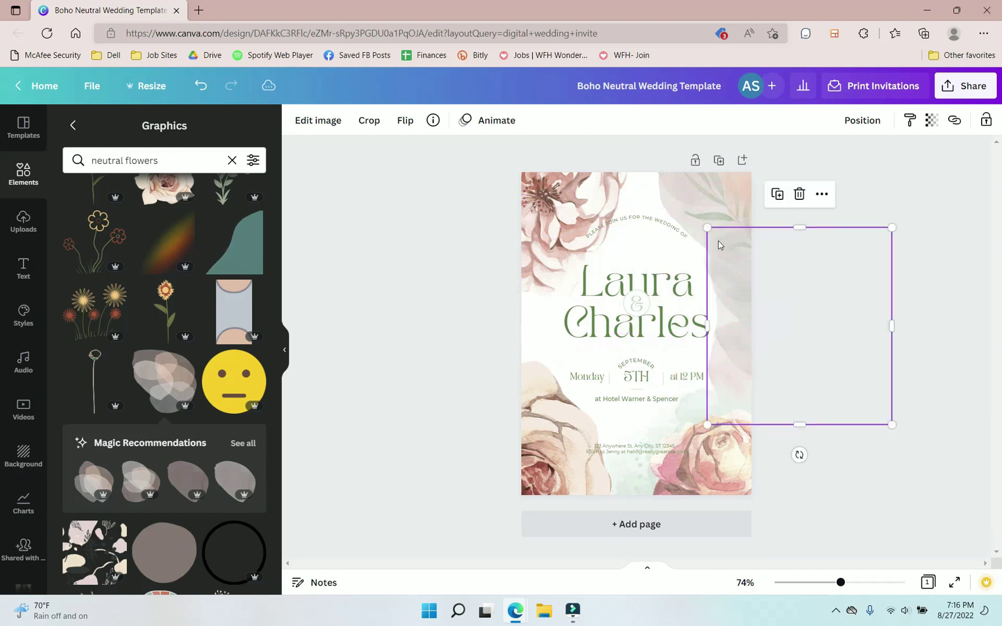
Step: Move the whitish graphic one layer back behind the names, then place and rotate it in the upper-right corner
{"action": "left_click", "coordinate": [683, 220]}
{"action": "left_click_drag", "start_coordinate": [691, 220], "coordinate": [447, 271]}
{"action": "left_click", "coordinate": [863, 120]}
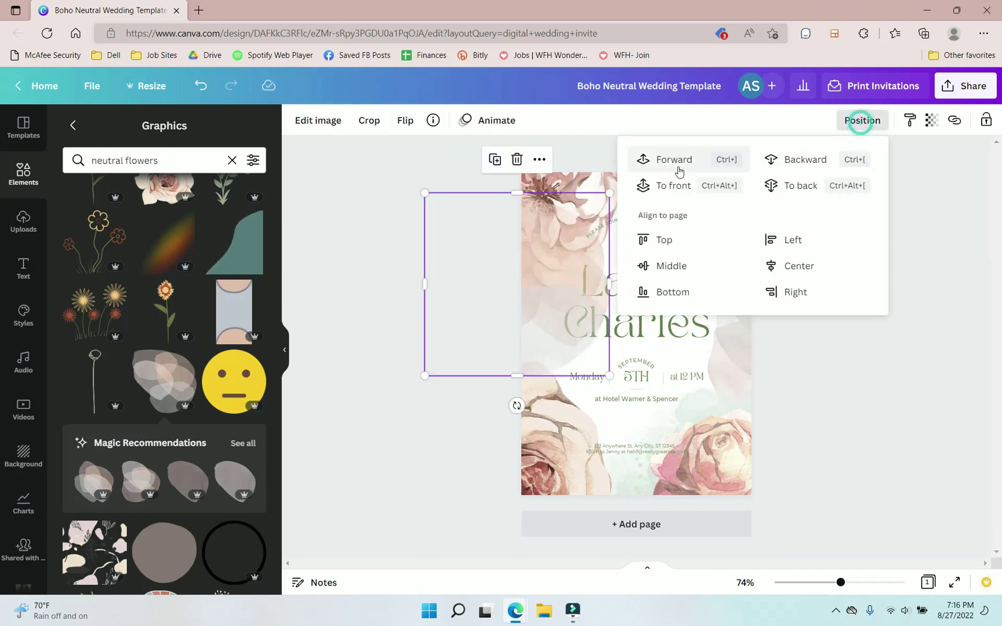
{"action": "left_click", "coordinate": [802, 169]}
{"action": "left_click", "coordinate": [856, 321]}
{"action": "left_click_drag", "start_coordinate": [549, 340], "coordinate": [803, 289]}
{"action": "left_click_drag", "start_coordinate": [894, 226], "coordinate": [719, 301]}
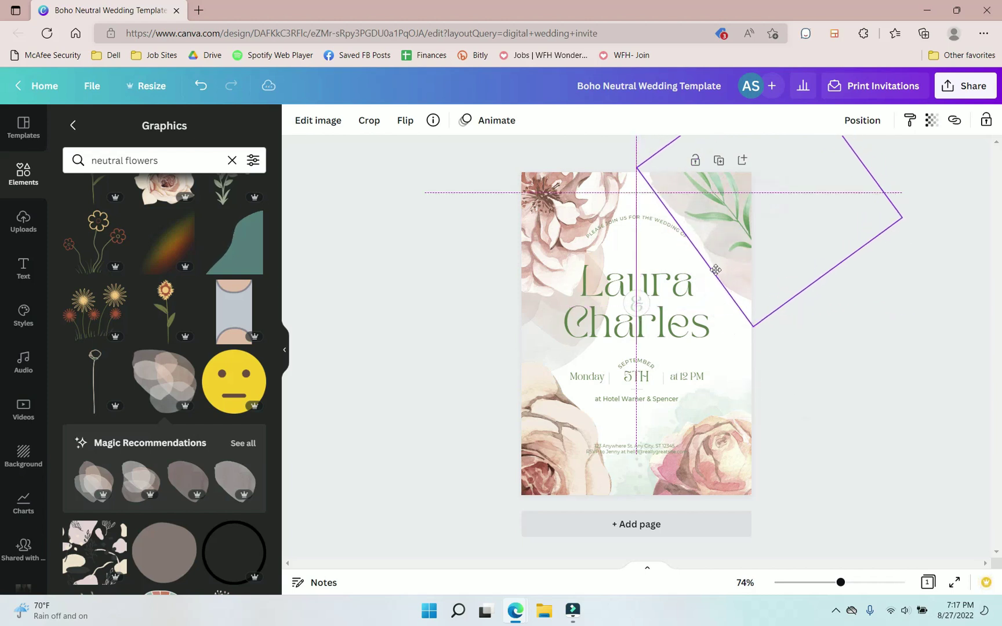
Step: Try moving an element to the lower left, then undo the flower and leaf changes
{"action": "left_click_drag", "start_coordinate": [716, 269], "coordinate": [717, 269]}
{"action": "key", "text": "ctrl+z"}
{"action": "left_click_drag", "start_coordinate": [545, 439], "coordinate": [532, 446]}
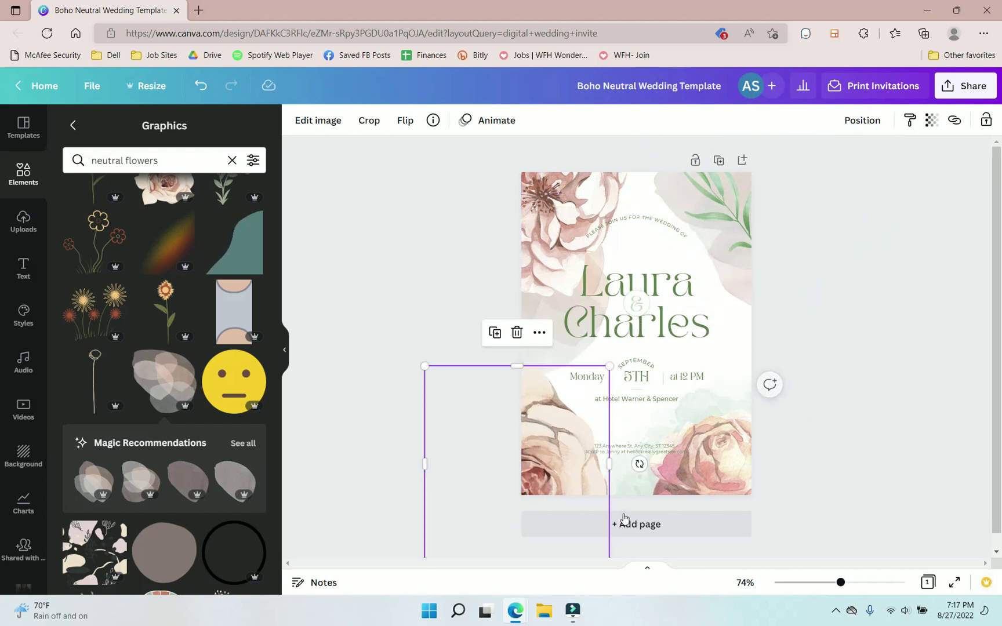
{"action": "key", "text": "ctrl+z"}
{"action": "key", "text": "ctrl+z"}
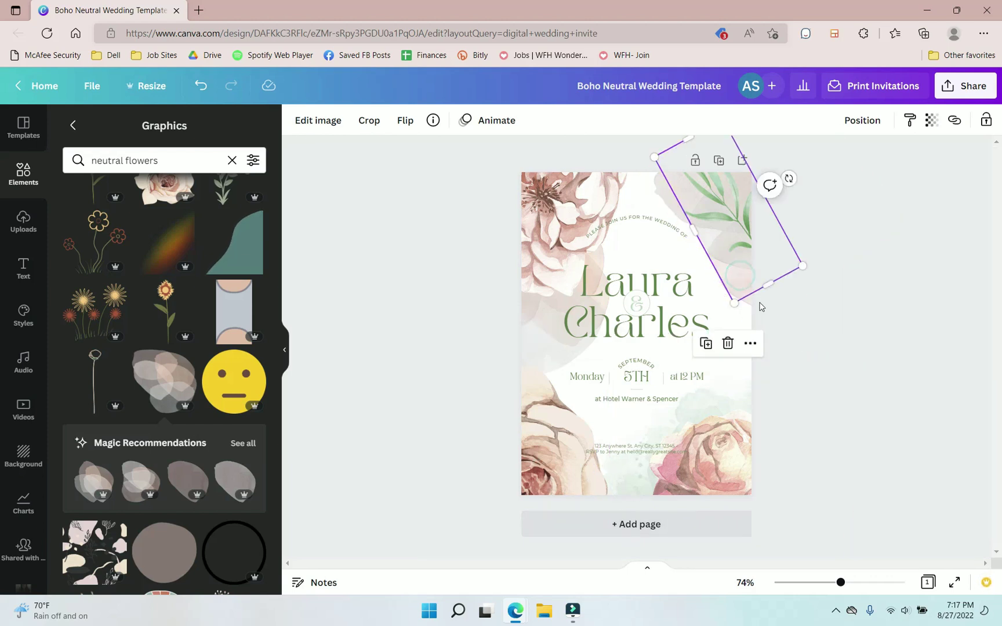
{"action": "key", "text": "ctrl+z"}
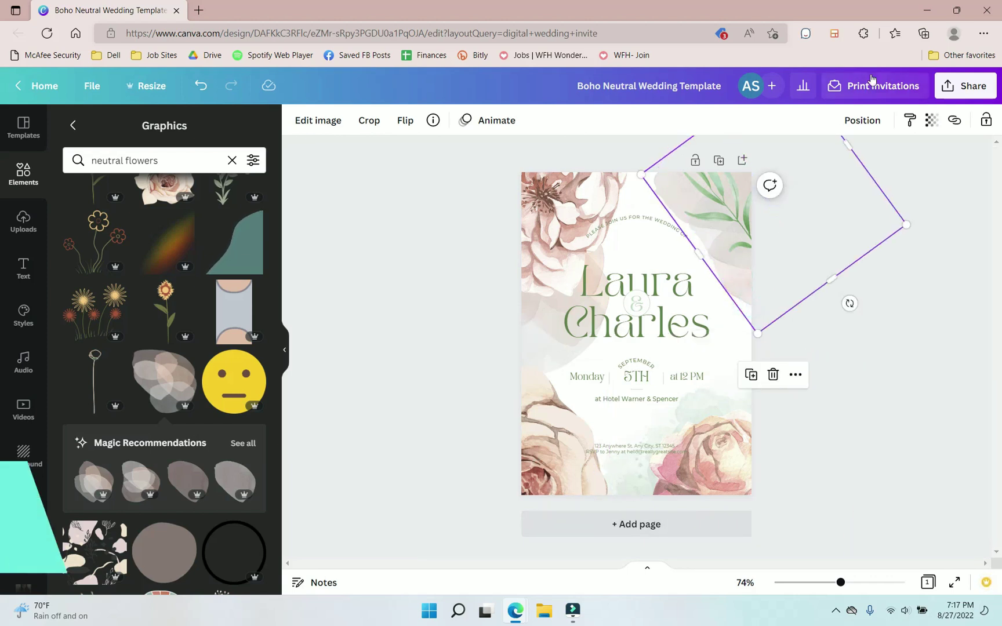
Step: Duplicate the leaf graphic, then move and rotate the copy on the page
{"action": "right_click", "coordinate": [855, 194]}
{"action": "left_click", "coordinate": [858, 198]}
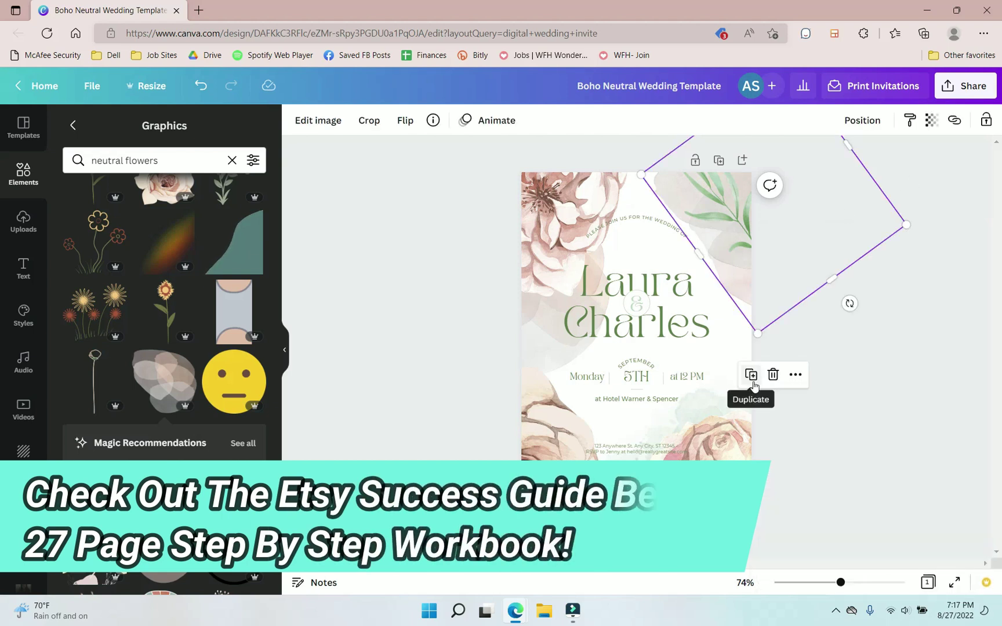
{"action": "left_click", "coordinate": [751, 376]}
{"action": "left_click_drag", "start_coordinate": [766, 220], "coordinate": [749, 353]}
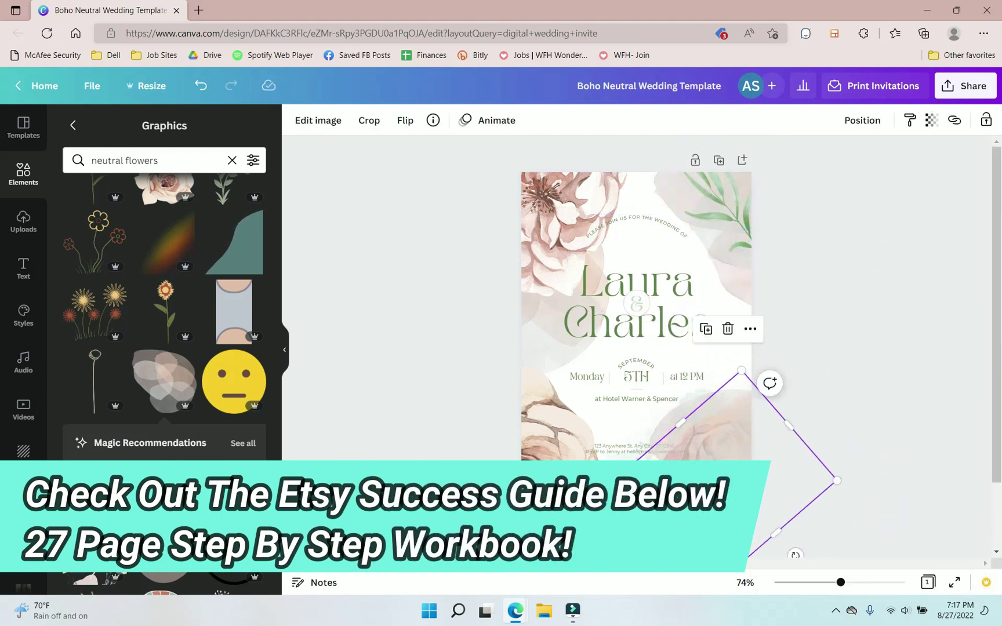
{"action": "key", "text": "Delete"}
{"action": "key", "text": "ctrl+z"}
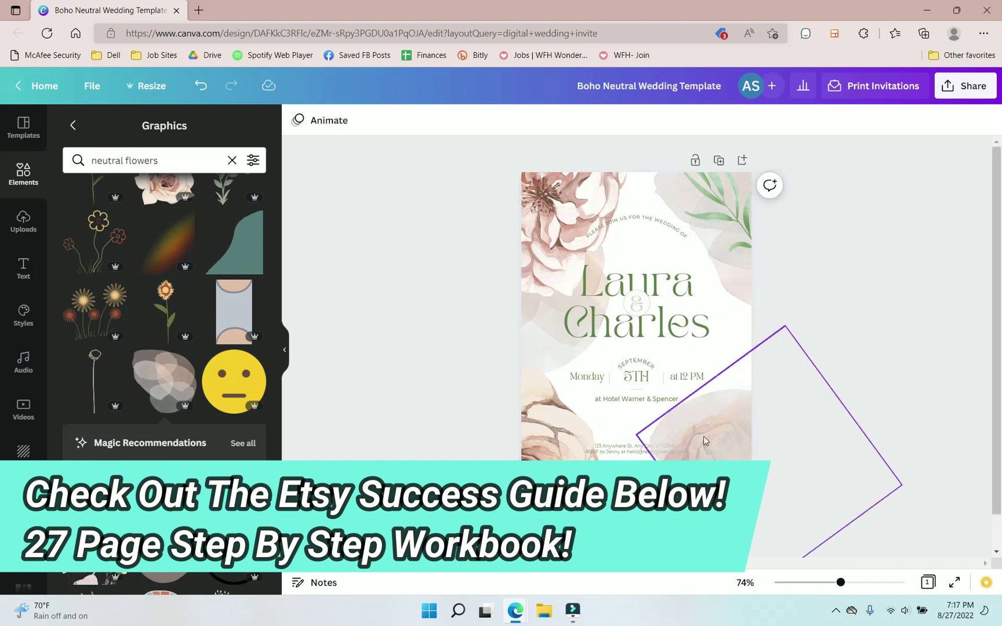
{"action": "left_click_drag", "start_coordinate": [736, 429], "coordinate": [596, 364]}
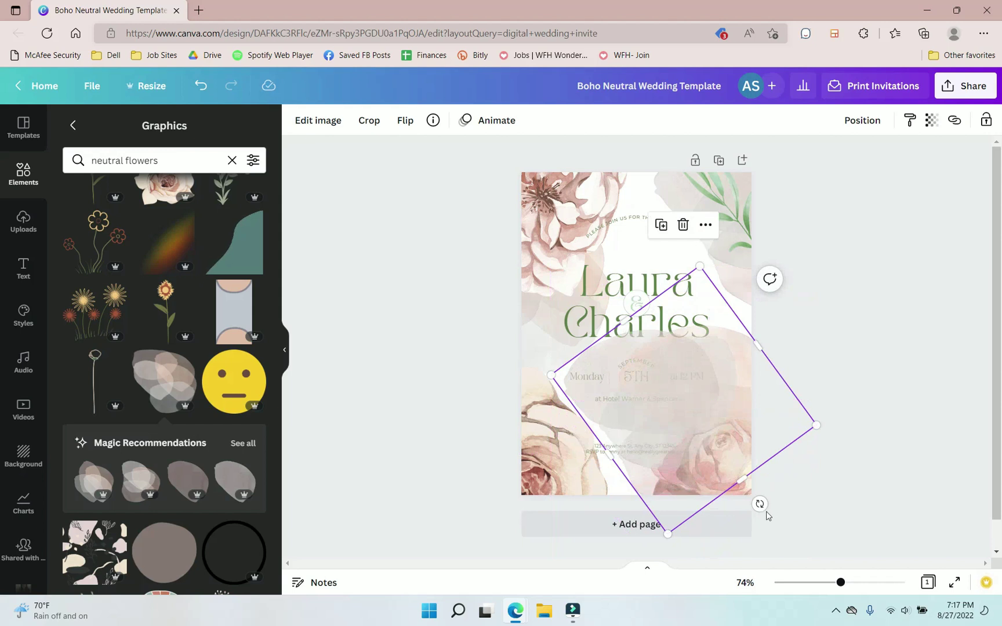
{"action": "left_click_drag", "start_coordinate": [761, 504], "coordinate": [612, 508]}
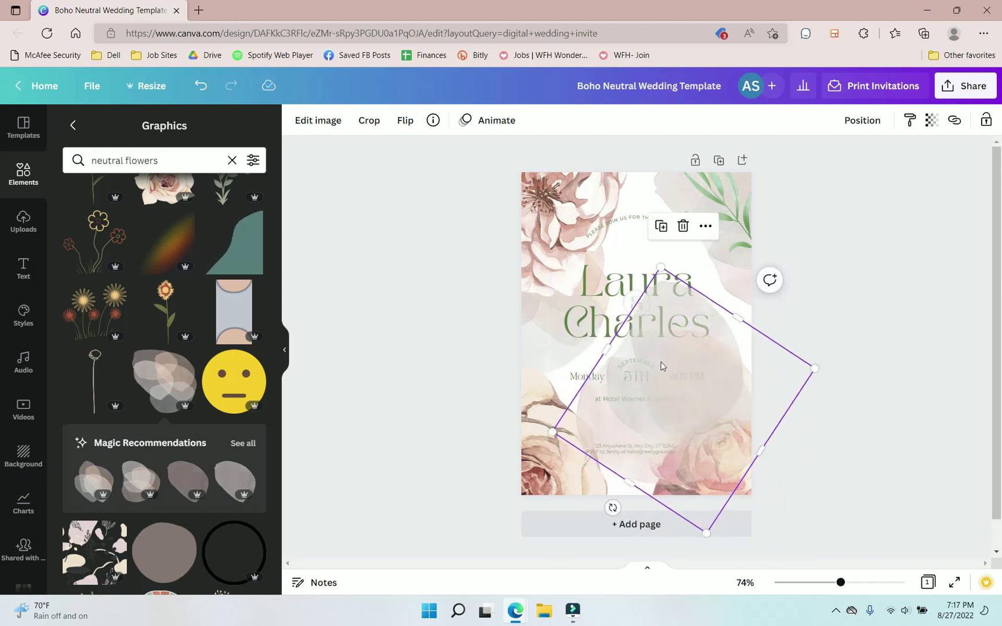
{"action": "left_click_drag", "start_coordinate": [666, 370], "coordinate": [691, 445]}
Step: Move the leaf copy one layer back and up to the top-right, and align the bottom-left rose under the top one
{"action": "left_click", "coordinate": [863, 120]}
{"action": "left_click", "coordinate": [794, 162]}
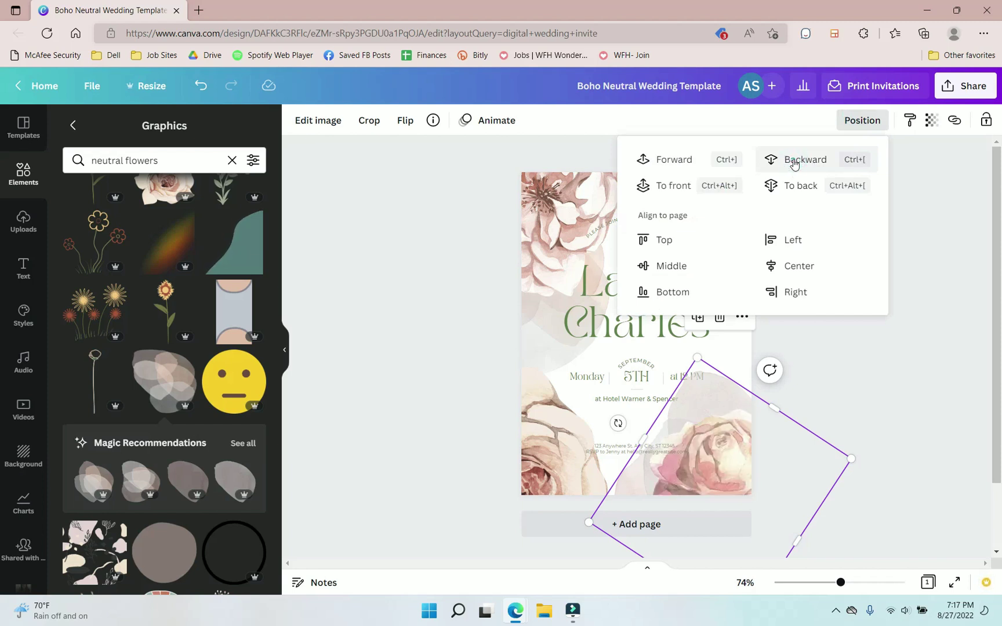
{"action": "left_click", "coordinate": [897, 427]}
{"action": "left_click_drag", "start_coordinate": [728, 433], "coordinate": [727, 205]}
{"action": "left_click", "coordinate": [580, 256]}
{"action": "left_click_drag", "start_coordinate": [526, 466], "coordinate": [508, 439]}
Step: Search graphics for 'brown leaves' and swap the top-right green leaf for a brown palm leaf
{"action": "left_click", "coordinate": [232, 160]}
{"action": "type", "text": "brown leaves"}
{"action": "key", "text": "Return"}
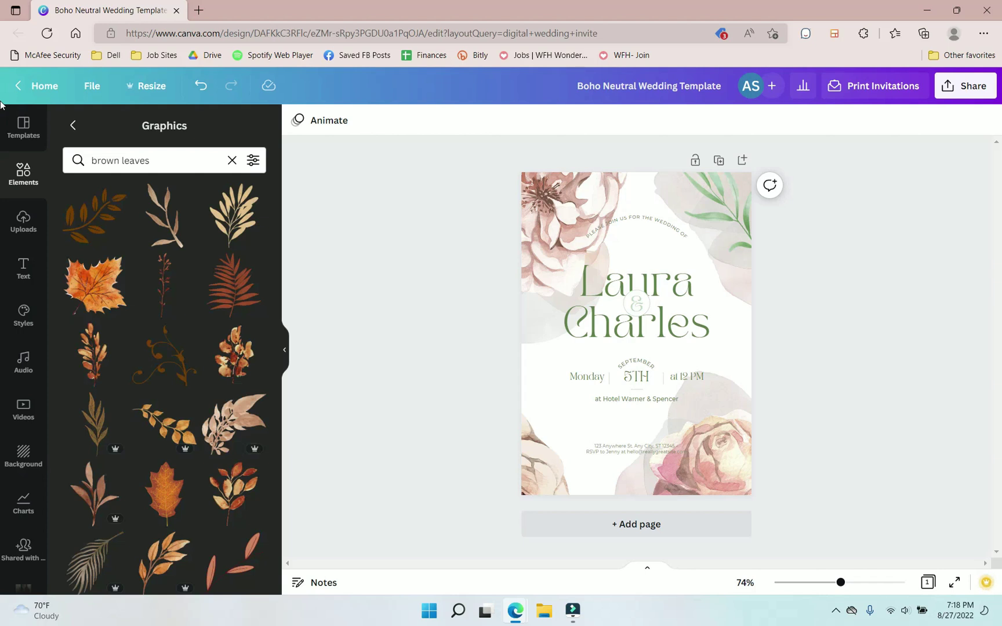
{"action": "left_click_drag", "start_coordinate": [92, 559], "coordinate": [672, 177]}
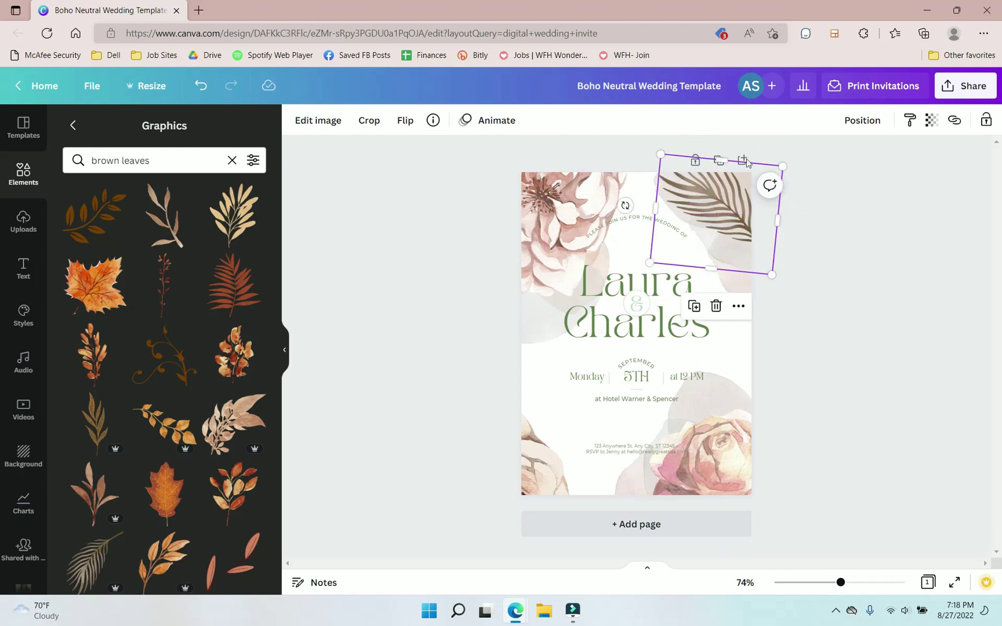
Step: Place a palm leaf in the lower-left corner and flip it horizontally to mirror the top-right one
{"action": "left_click", "coordinate": [540, 318]}
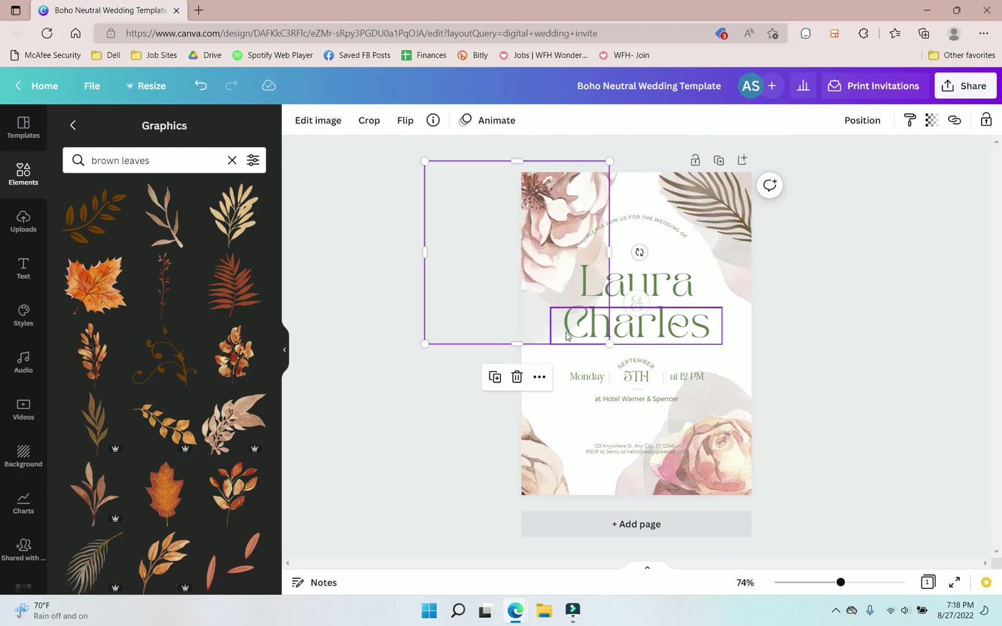
{"action": "left_click_drag", "start_coordinate": [541, 314], "coordinate": [548, 459]}
{"action": "scroll", "coordinate": [194, 348], "scroll_direction": "down", "scroll_amount": 3}
{"action": "left_click", "coordinate": [715, 189]}
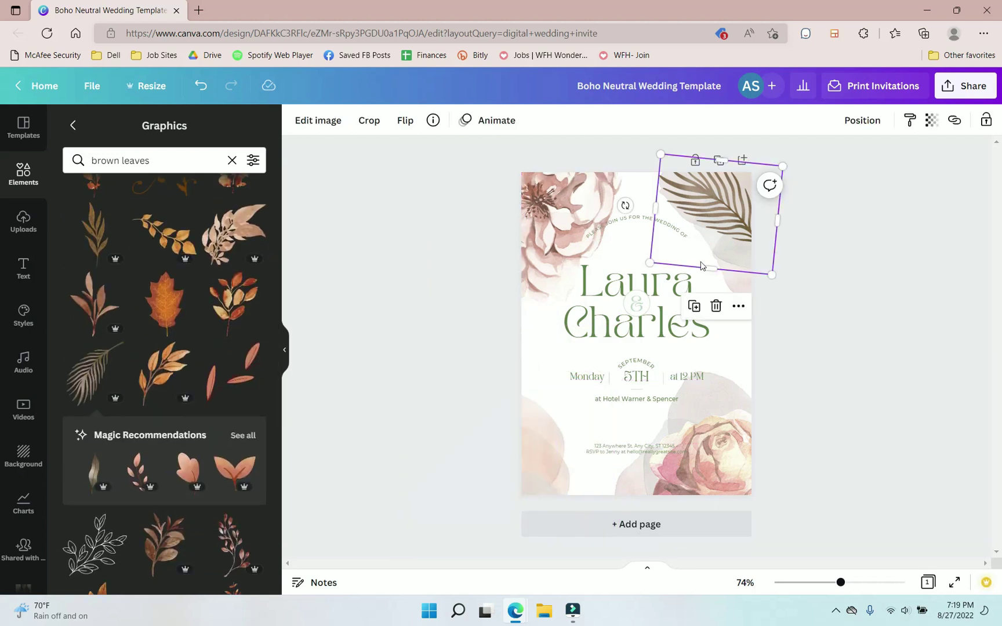
{"action": "left_click_drag", "start_coordinate": [729, 213], "coordinate": [543, 455]}
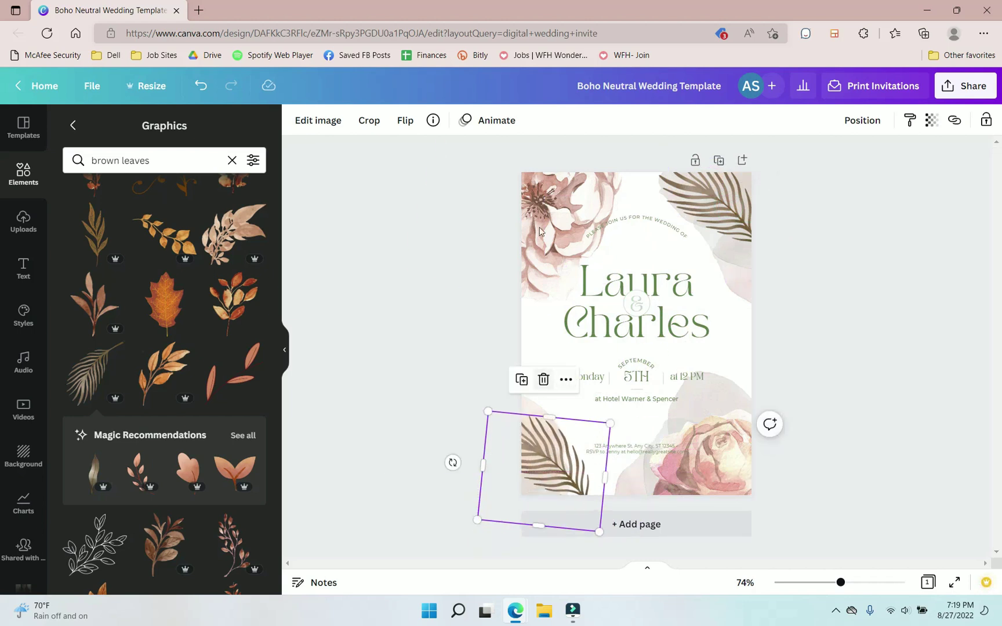
{"action": "left_click", "coordinate": [566, 381]}
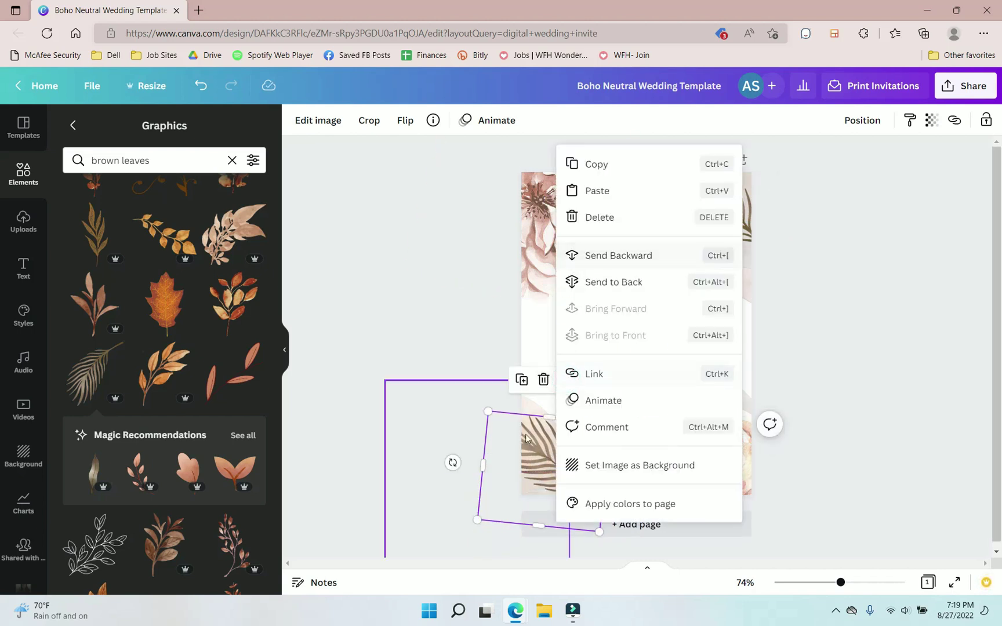
{"action": "left_click", "coordinate": [405, 121]}
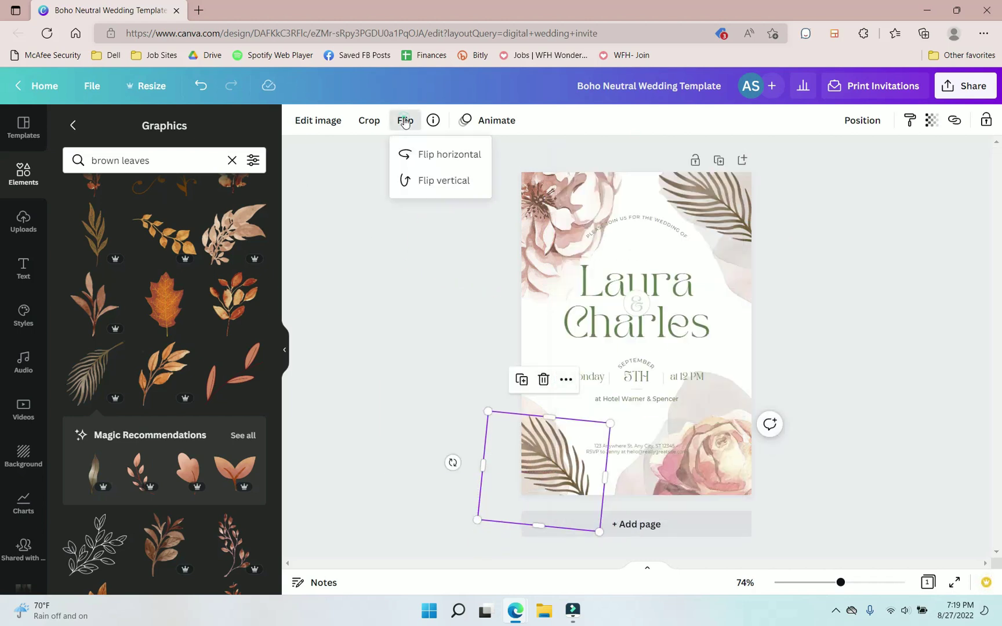
{"action": "left_click", "coordinate": [428, 153]}
{"action": "left_click_drag", "start_coordinate": [559, 469], "coordinate": [541, 446]}
{"action": "left_click", "coordinate": [847, 297]}
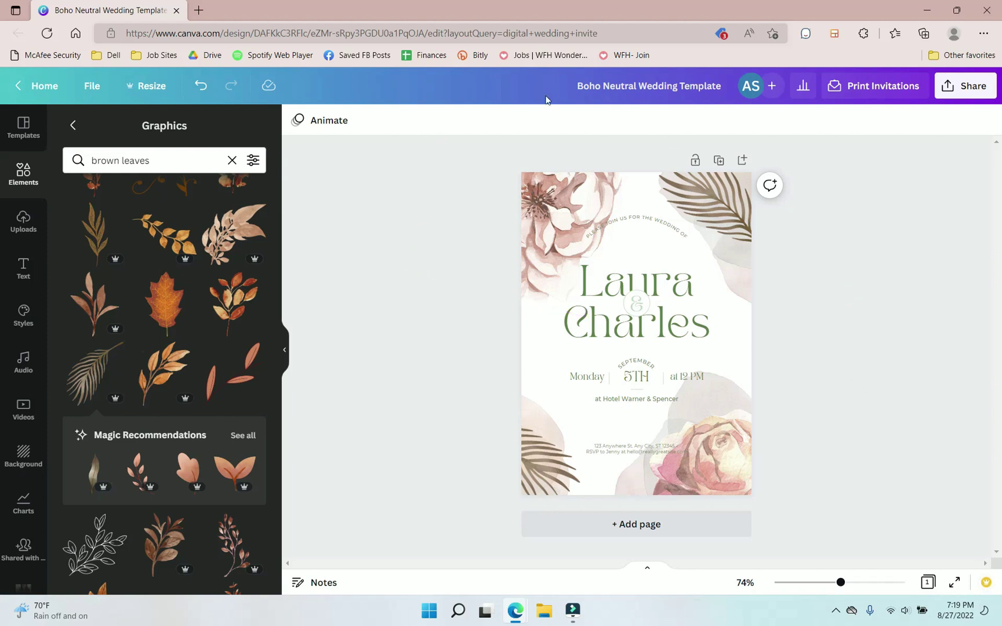
Step: Lower the transparency of the top flower and leaf decorations
{"action": "left_click_drag", "start_coordinate": [828, 228], "coordinate": [586, 173]}
{"action": "left_click", "coordinate": [901, 265]}
{"action": "left_click_drag", "start_coordinate": [887, 200], "coordinate": [769, 184]}
{"action": "left_click", "coordinate": [348, 265]}
{"action": "left_click", "coordinate": [955, 117]}
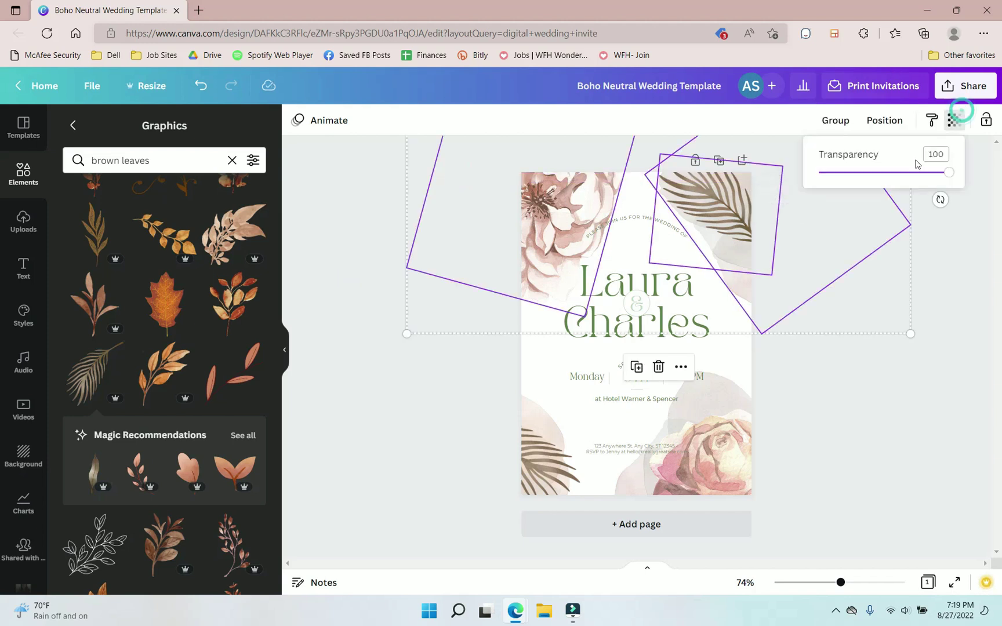
{"action": "left_click_drag", "start_coordinate": [938, 169], "coordinate": [867, 173]}
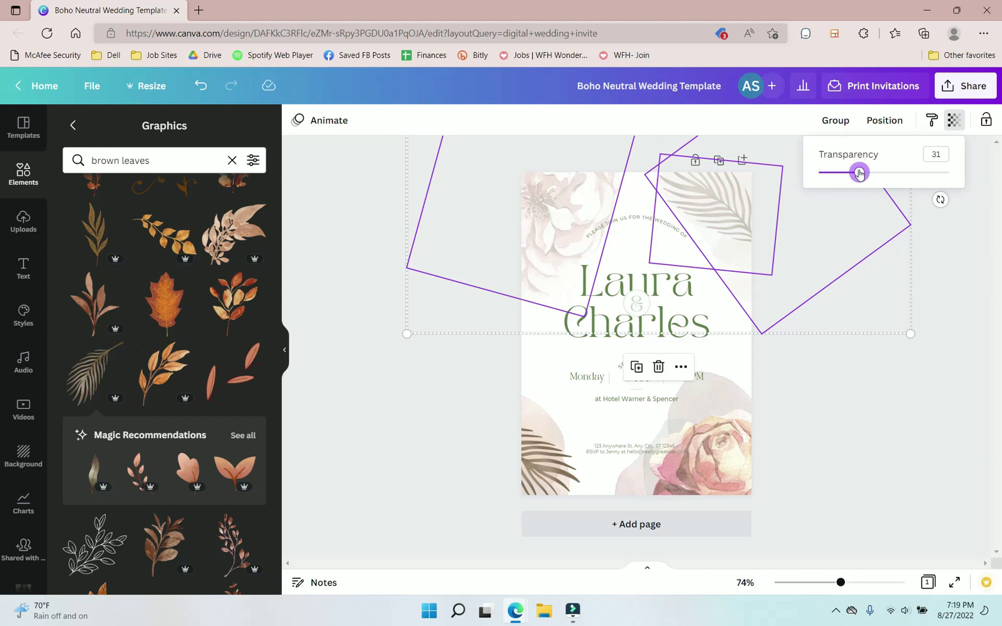
Step: Lower the transparency of the lower flower and leaf group
{"action": "left_click", "coordinate": [771, 426]}
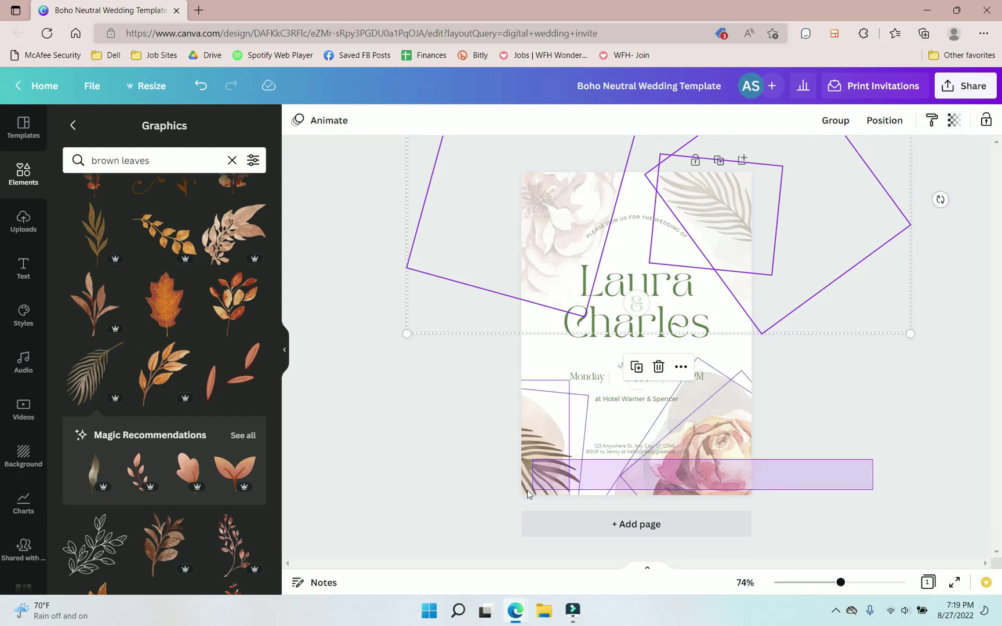
{"action": "left_click", "coordinate": [951, 120]}
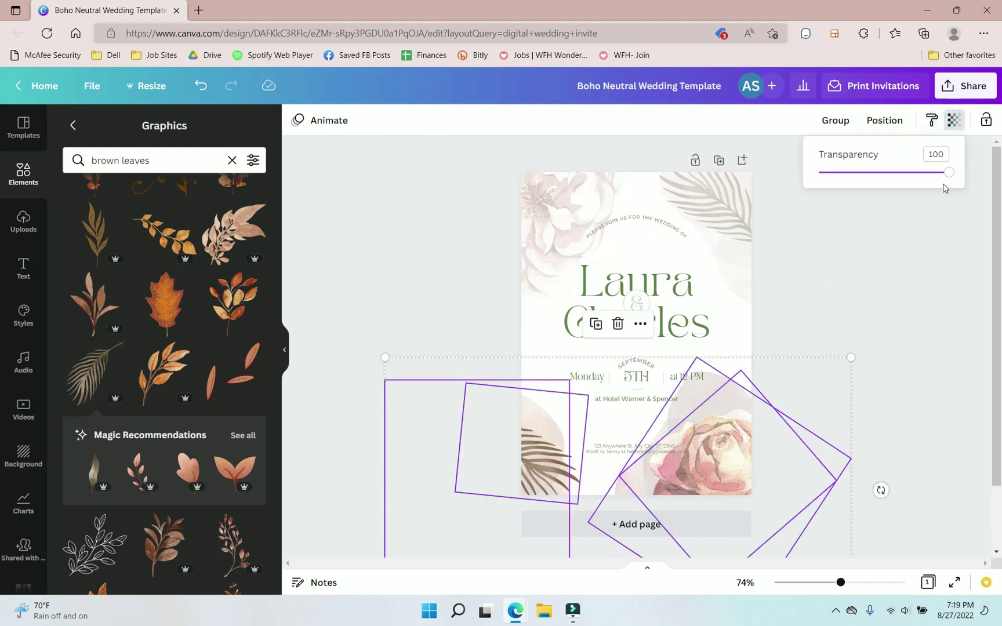
{"action": "left_click_drag", "start_coordinate": [949, 174], "coordinate": [862, 175]}
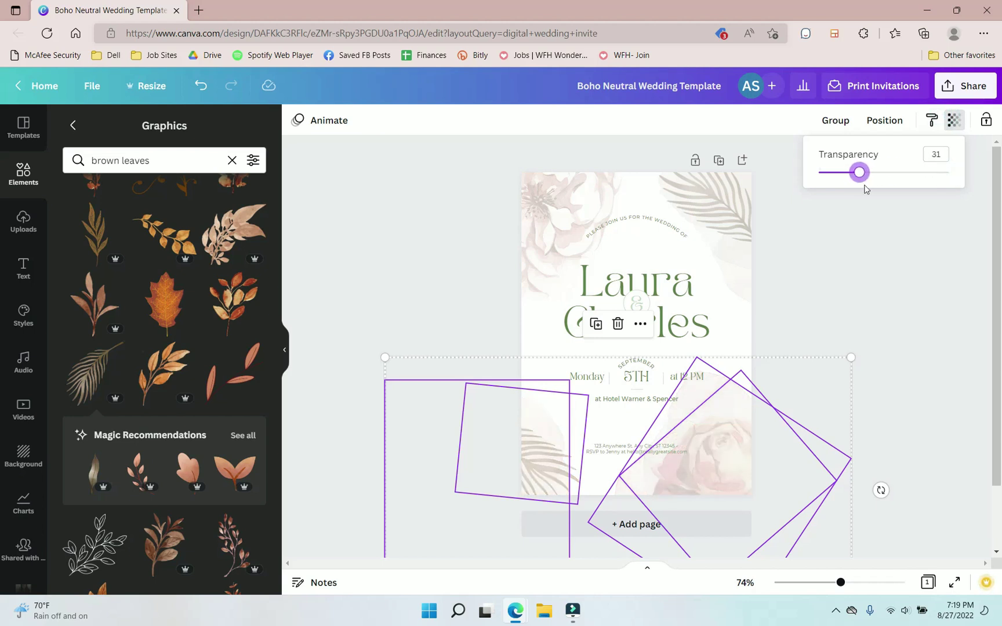
{"action": "left_click", "coordinate": [910, 311]}
{"action": "left_click", "coordinate": [911, 310]}
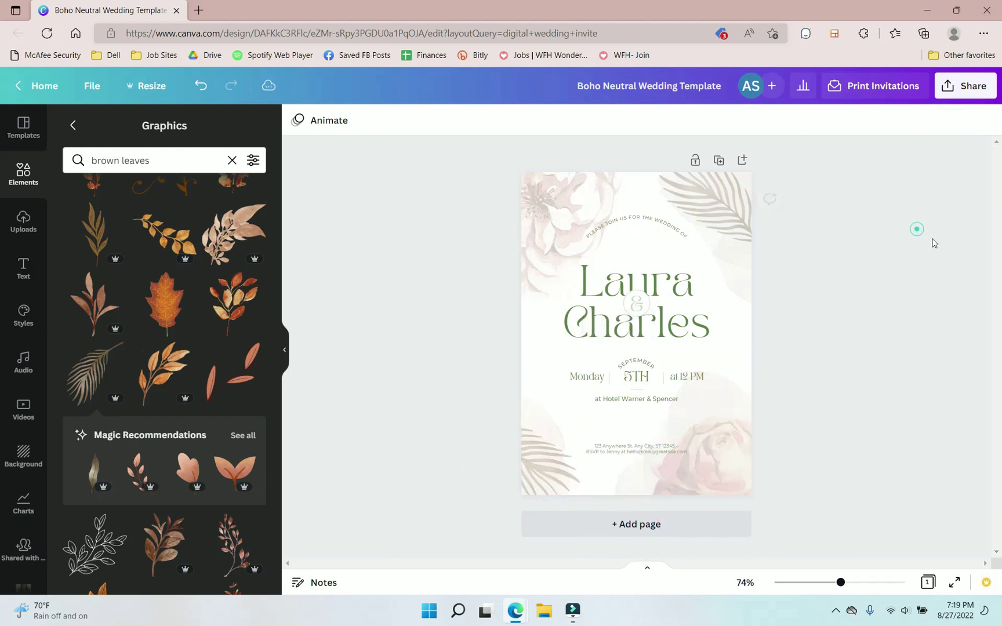
Step: Make the bottom-right rose slightly more visible and set the lower-left palm leaf's transparency to 54
{"action": "left_click", "coordinate": [711, 461]}
{"action": "left_click", "coordinate": [931, 120]}
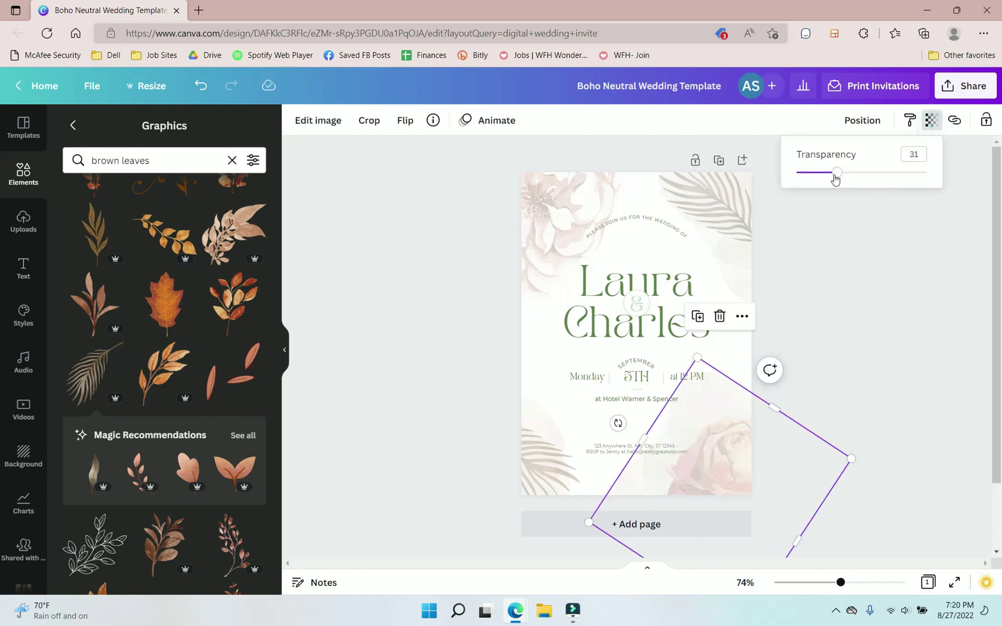
{"action": "left_click_drag", "start_coordinate": [838, 178], "coordinate": [868, 178]}
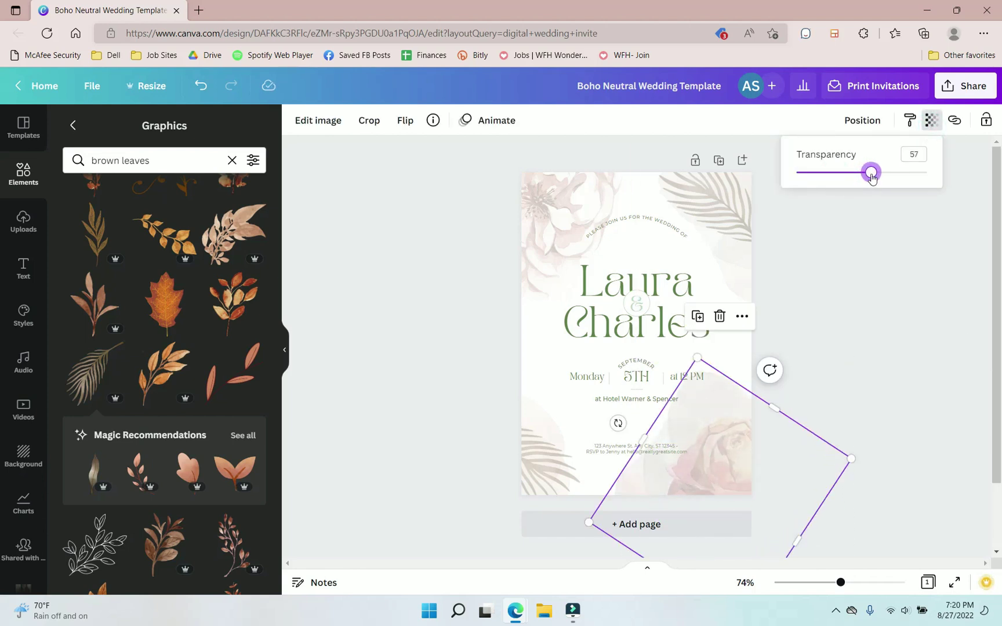
{"action": "left_click", "coordinate": [563, 416]}
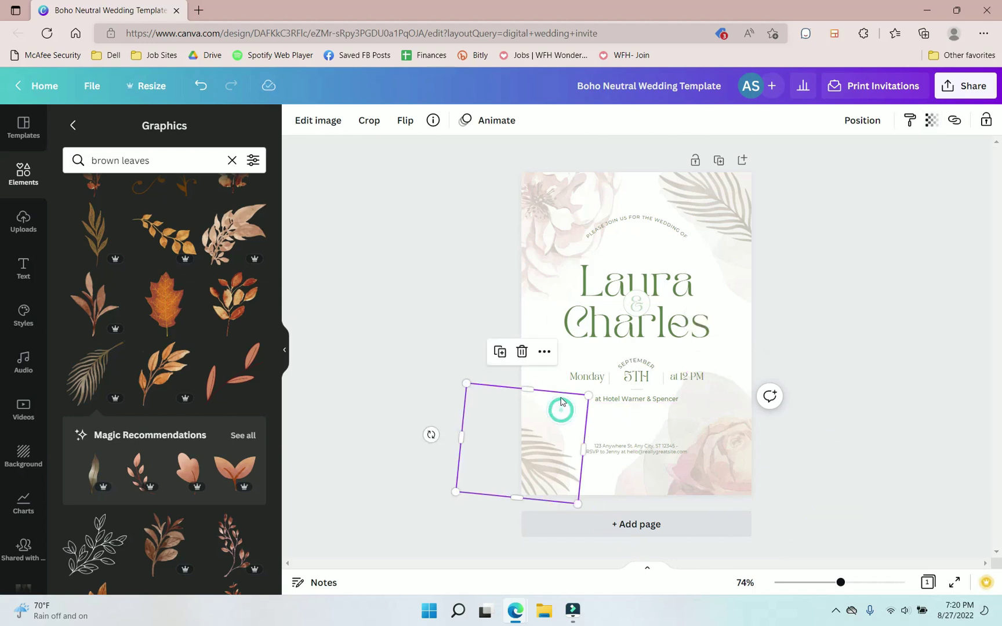
{"action": "left_click", "coordinate": [932, 120]}
{"action": "left_click_drag", "start_coordinate": [843, 169], "coordinate": [866, 172]}
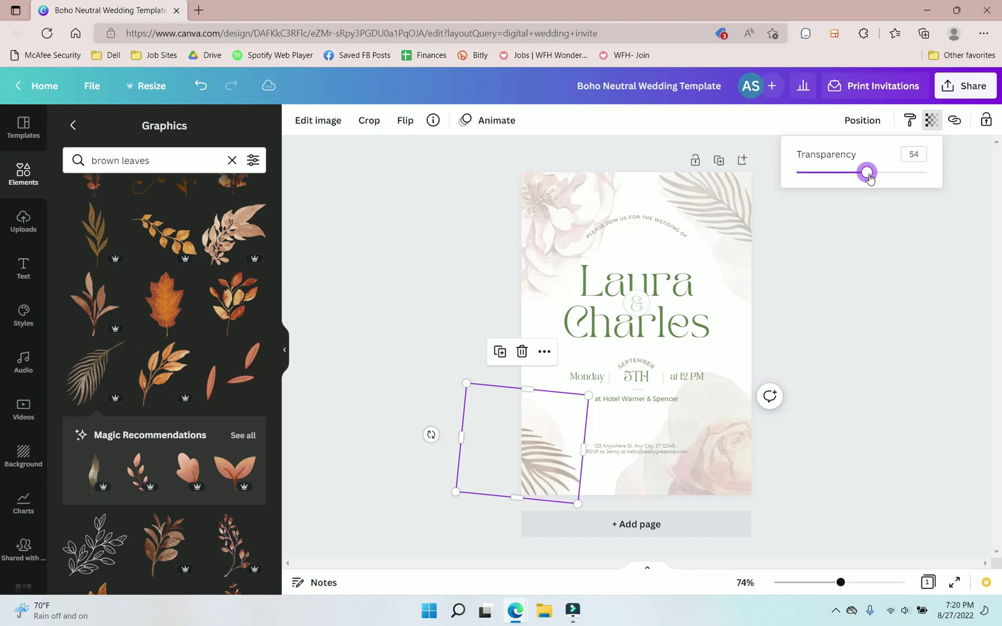
{"action": "left_click", "coordinate": [870, 178]}
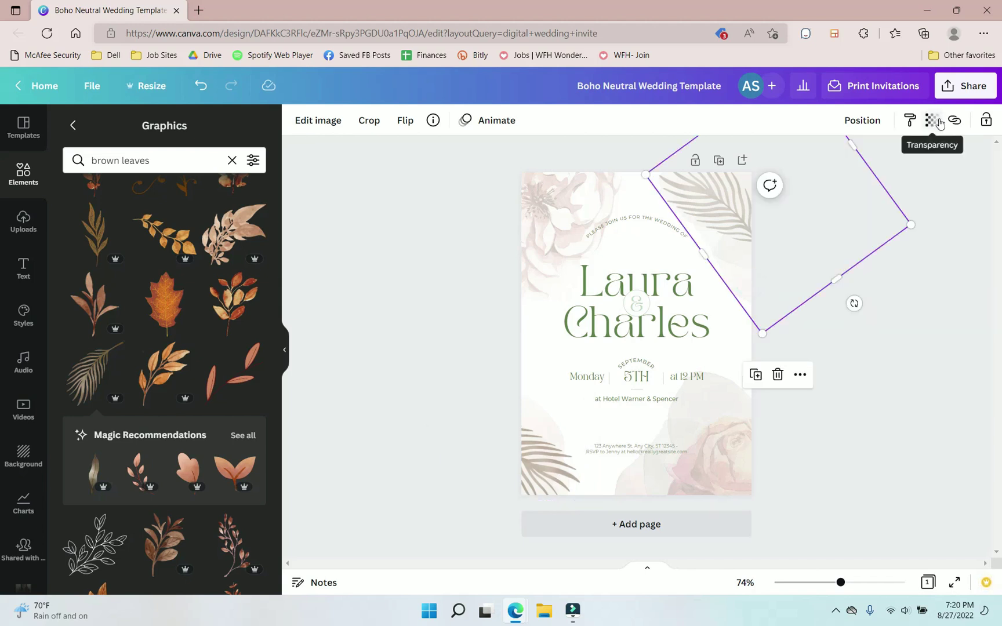
{"action": "left_click", "coordinate": [842, 280]}
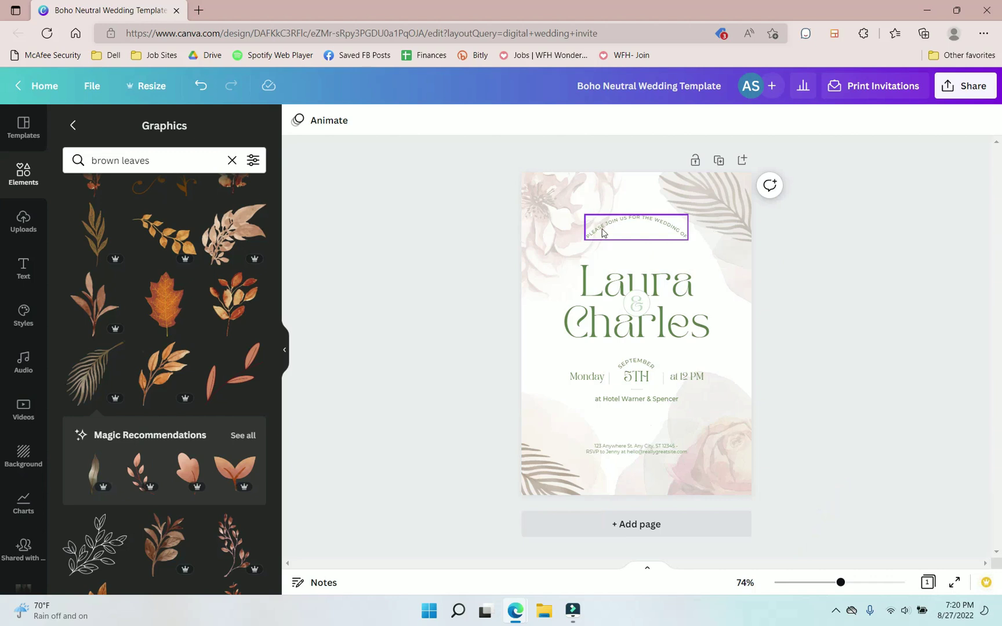
Step: Colour all the invitation text brown using a photo-palette colour
{"action": "left_click_drag", "start_coordinate": [634, 203], "coordinate": [616, 454]}
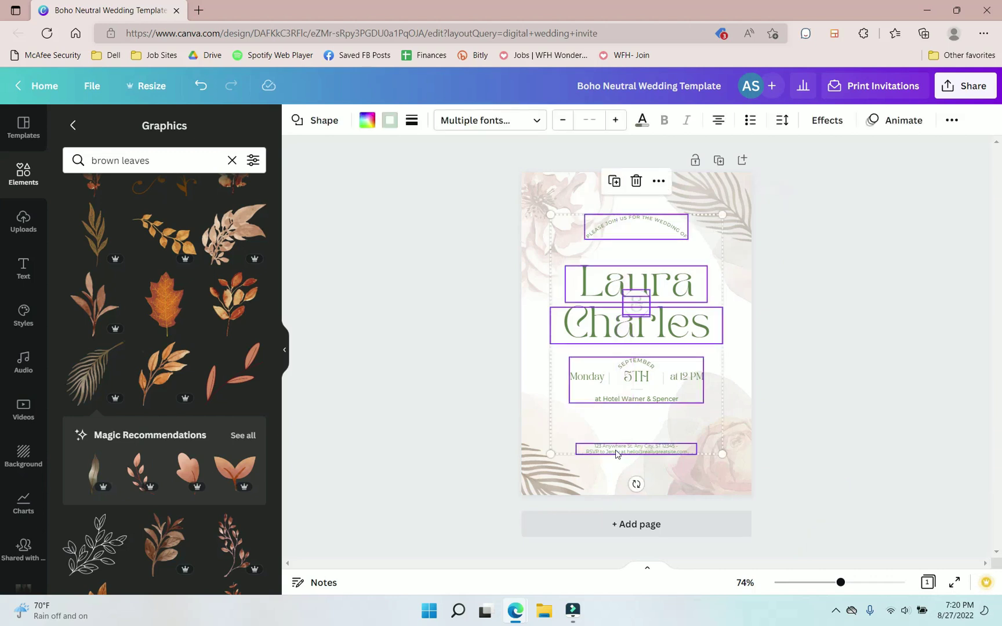
{"action": "left_click", "coordinate": [360, 120]}
{"action": "scroll", "coordinate": [110, 417], "scroll_direction": "down", "scroll_amount": 3}
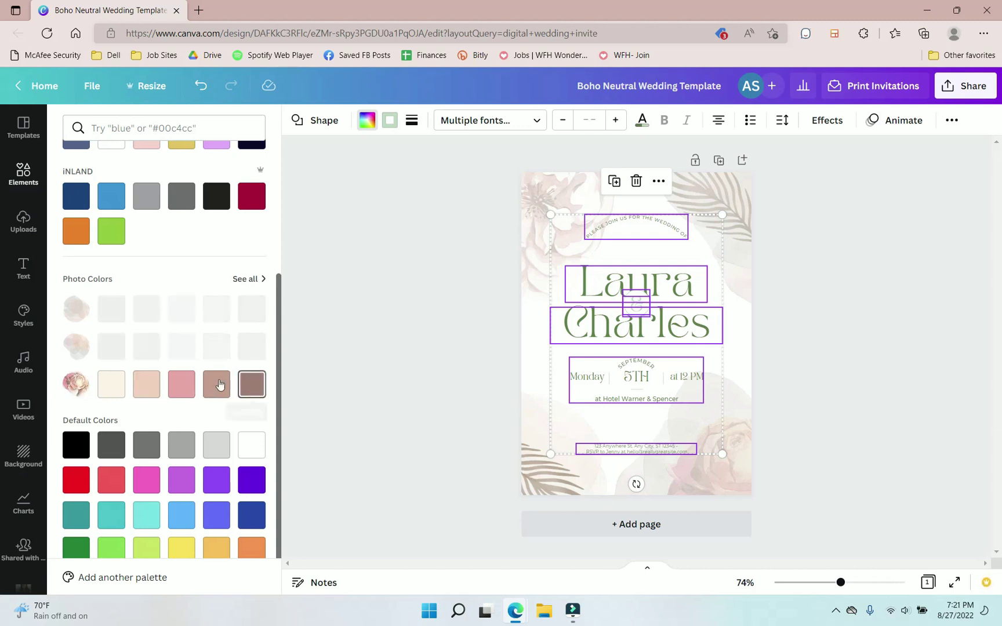
{"action": "left_click", "coordinate": [245, 390]}
{"action": "left_click", "coordinate": [246, 390]}
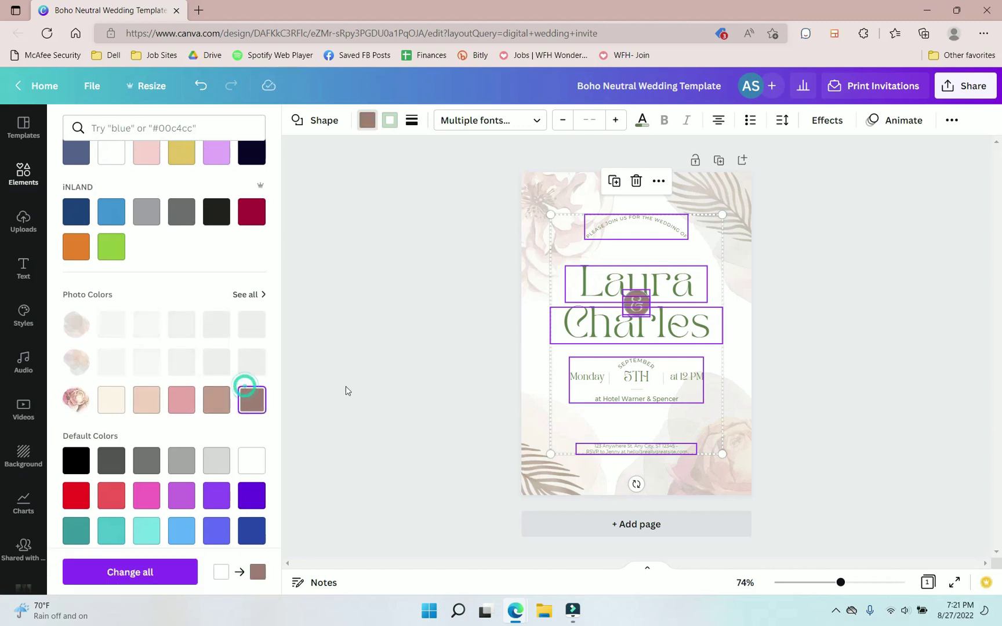
{"action": "left_click", "coordinate": [360, 376]}
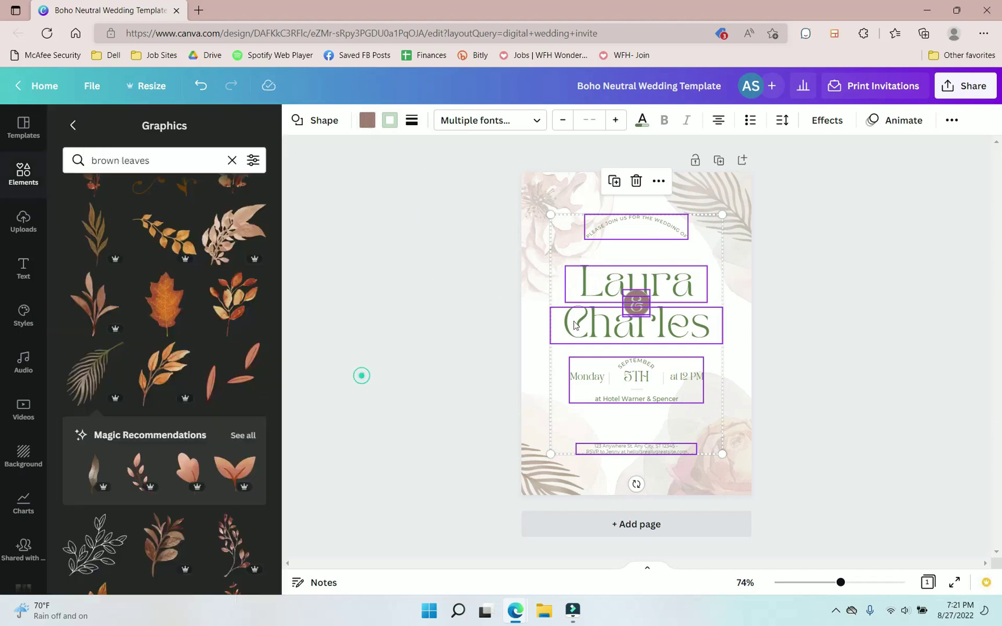
{"action": "left_click", "coordinate": [829, 327]}
Step: Recolour Laura and Charles mauve brown and enlarge the curved 'Please join us' heading
{"action": "left_click", "coordinate": [645, 227]}
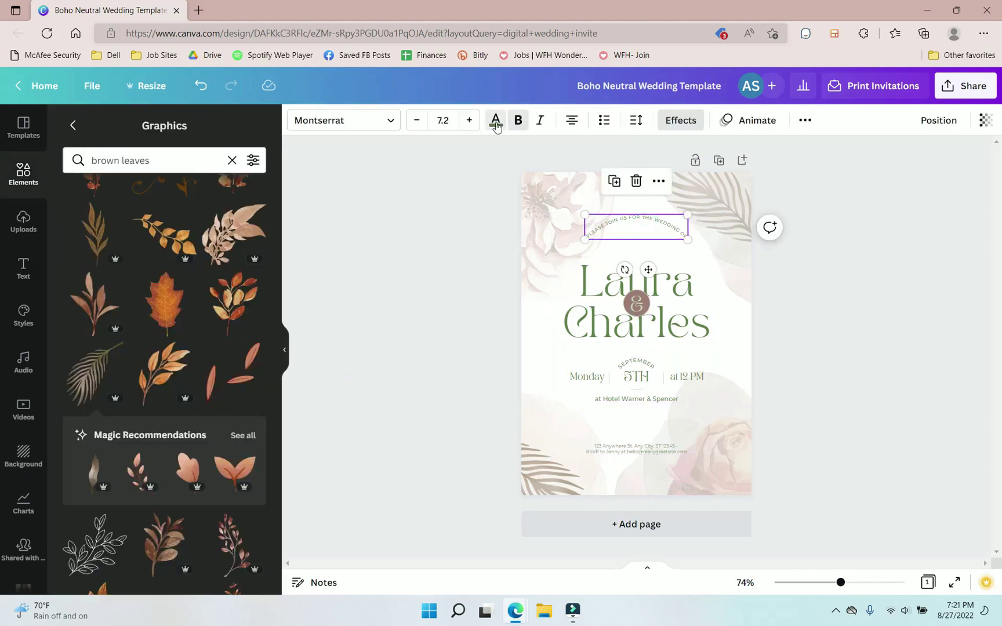
{"action": "left_click", "coordinate": [496, 120]}
{"action": "left_click", "coordinate": [680, 283]}
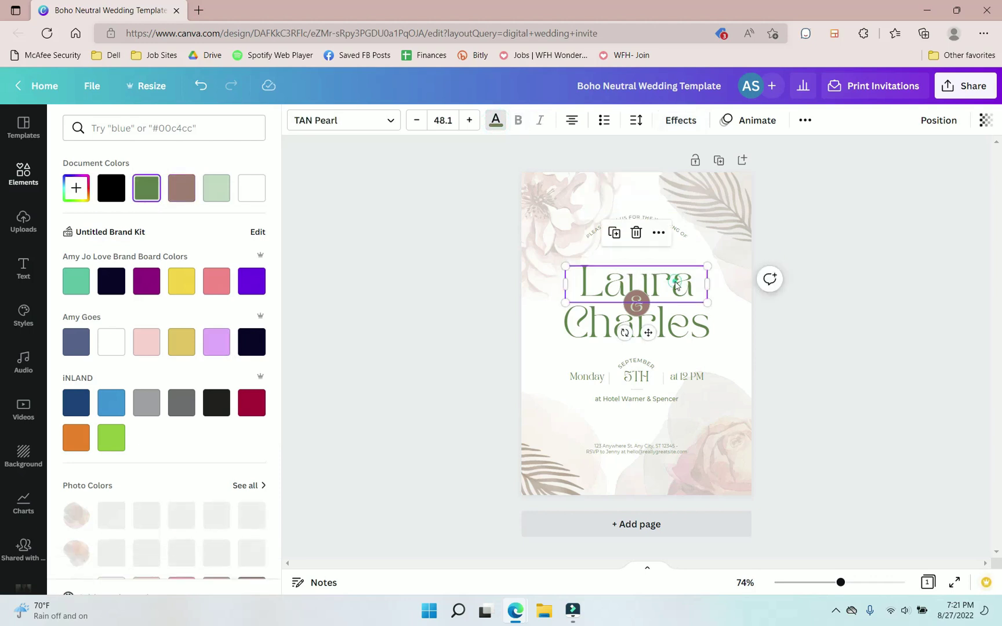
{"action": "left_click", "coordinate": [682, 327], "text": "shift"}
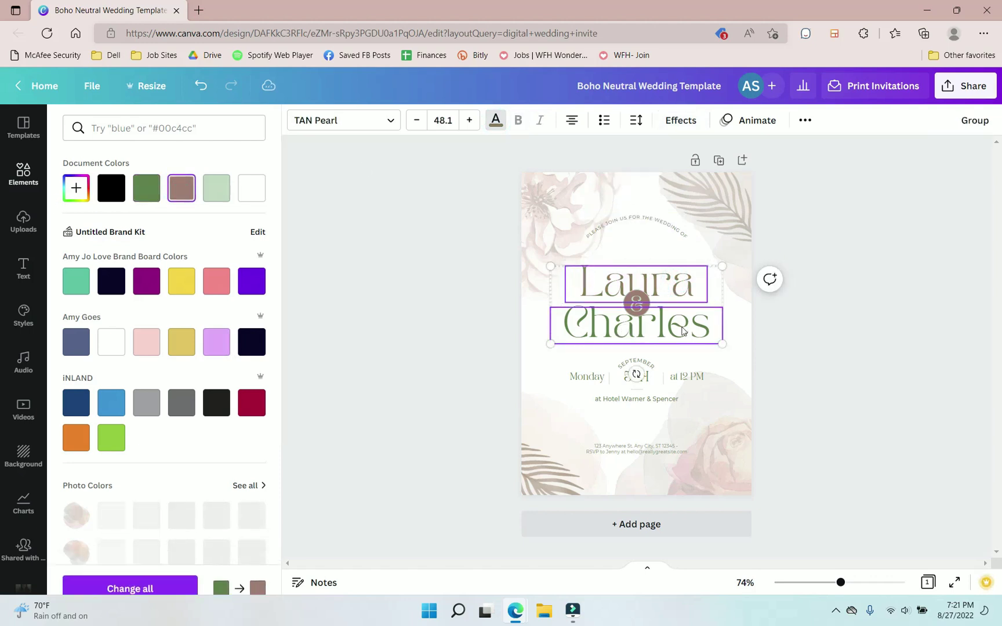
{"action": "left_click", "coordinate": [582, 374]}
{"action": "left_click", "coordinate": [182, 187]}
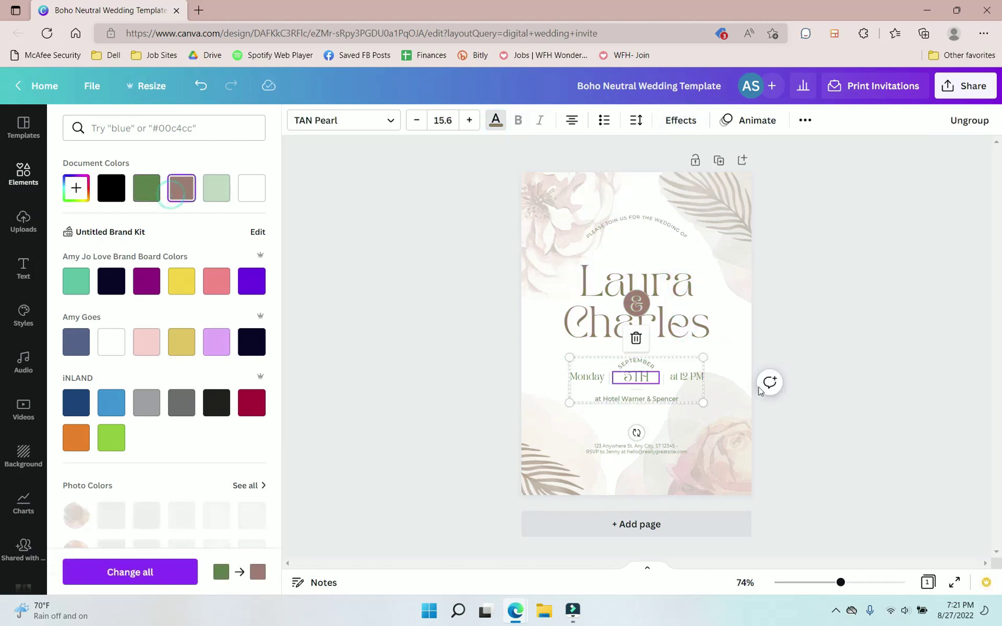
{"action": "left_click", "coordinate": [636, 448]}
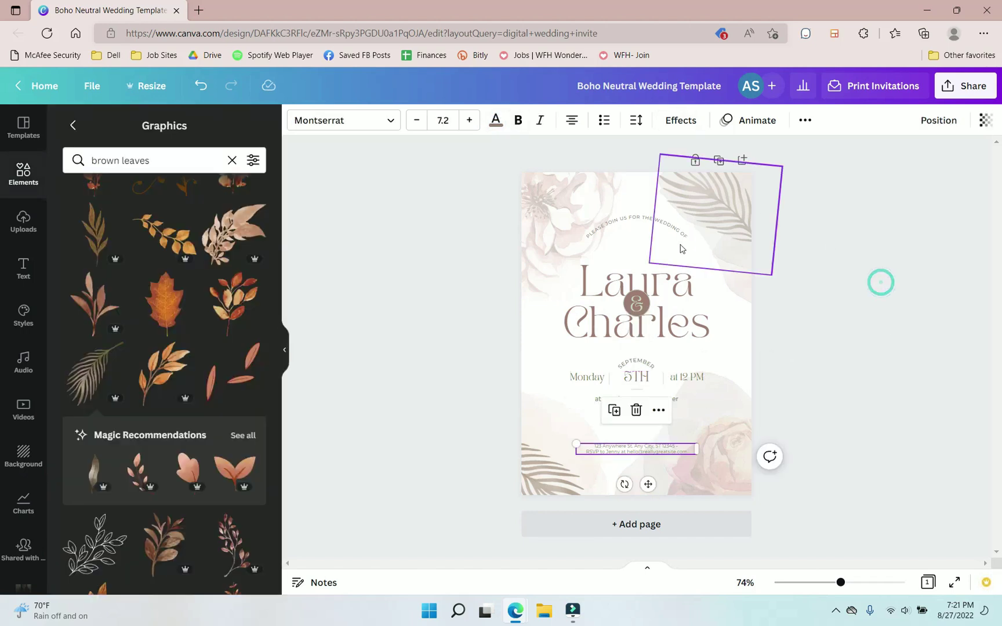
{"action": "left_click", "coordinate": [638, 226]}
{"action": "left_click_drag", "start_coordinate": [688, 239], "coordinate": [622, 258]}
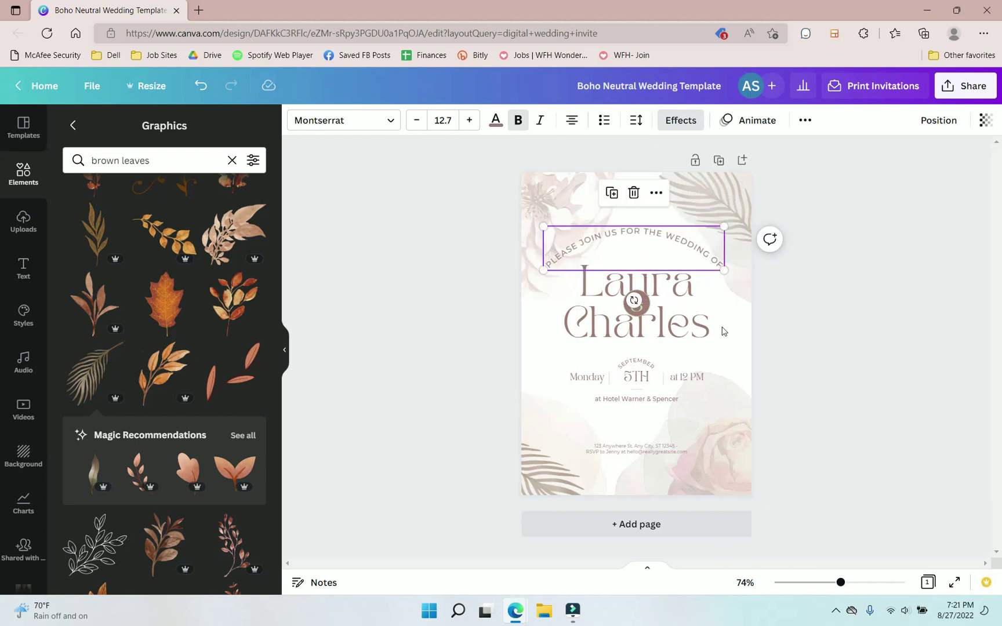
{"action": "left_click", "coordinate": [858, 363]}
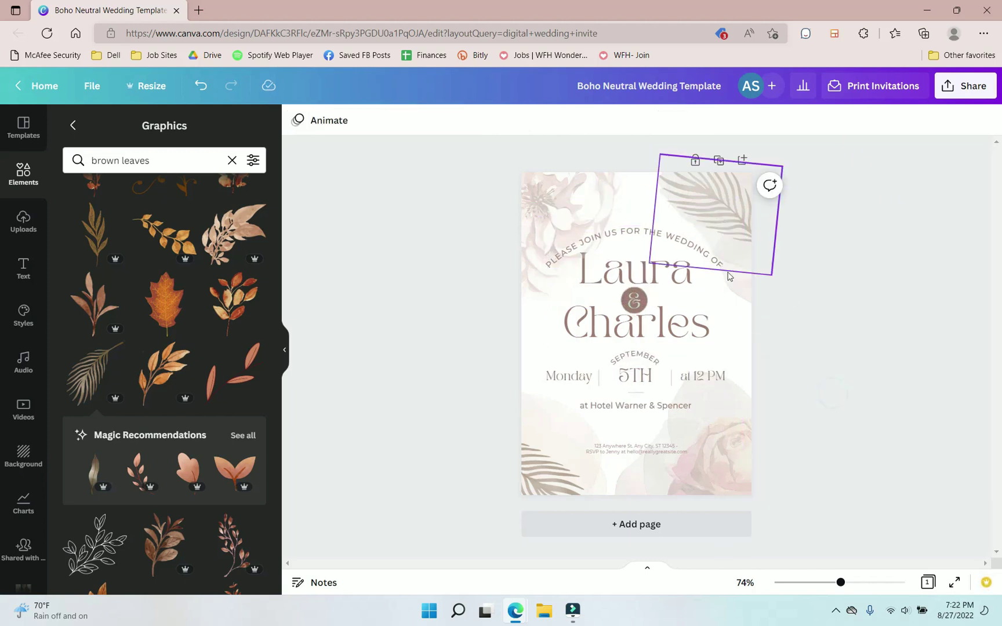
Step: Make the ampersand badge pink after trying beige and cream, then undo and redo the date change
{"action": "left_click", "coordinate": [635, 302]}
{"action": "left_click", "coordinate": [496, 121]}
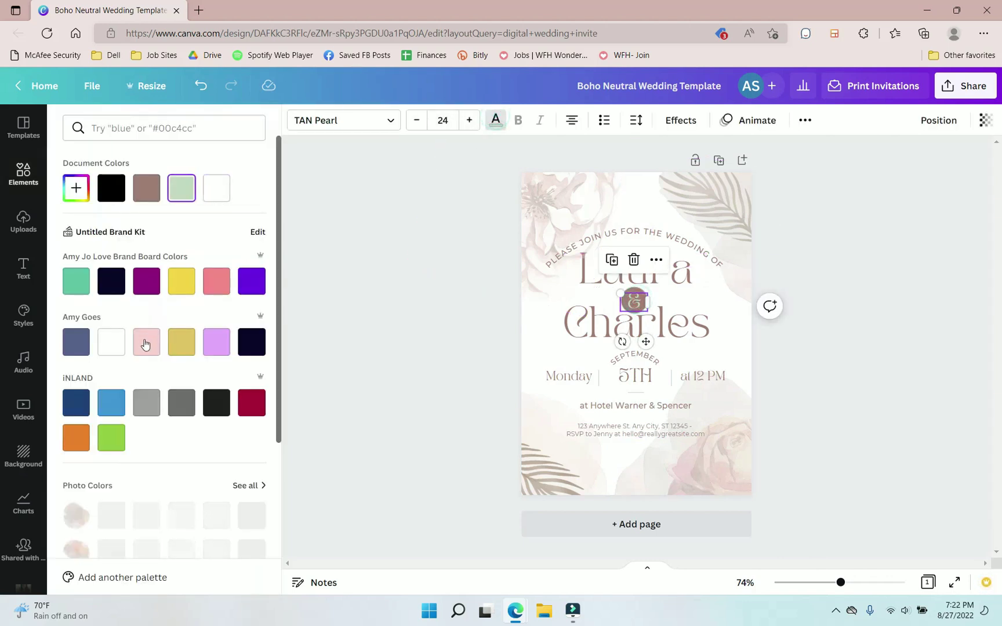
{"action": "scroll", "coordinate": [207, 500], "scroll_direction": "down", "scroll_amount": 4}
{"action": "left_click", "coordinate": [191, 387]}
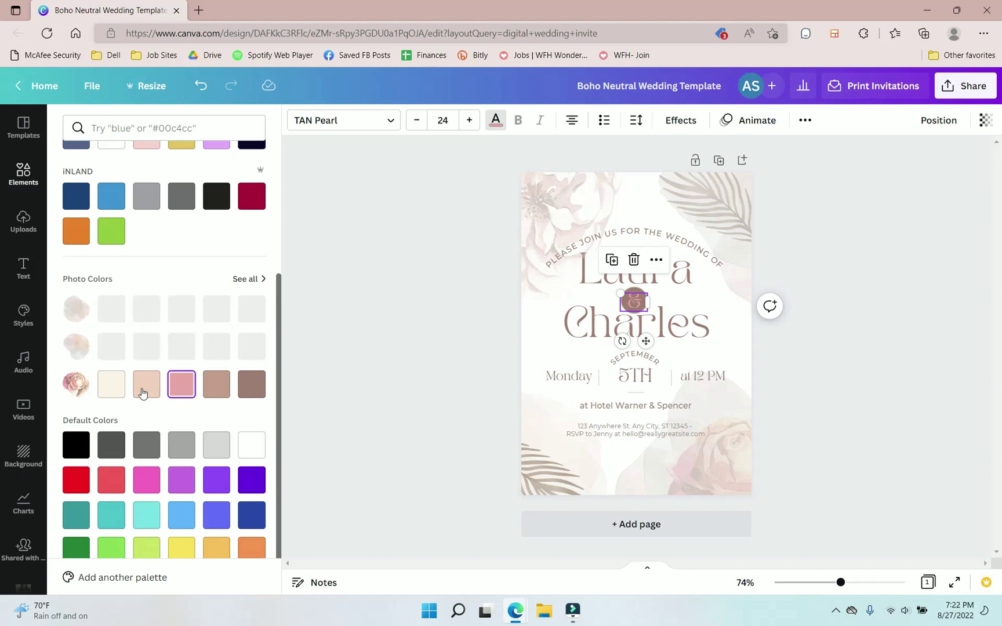
{"action": "left_click", "coordinate": [142, 389]}
{"action": "left_click", "coordinate": [111, 387]}
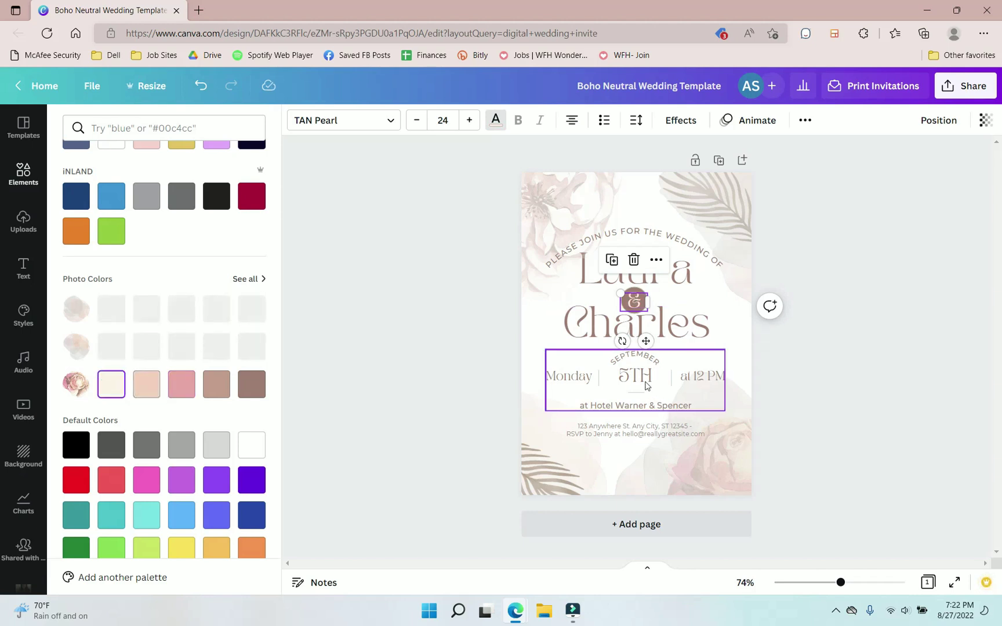
{"action": "left_click", "coordinate": [642, 384]}
{"action": "key", "text": "ctrl+z"}
{"action": "key", "text": "ctrl+z"}
{"action": "key", "text": "ctrl+z"}
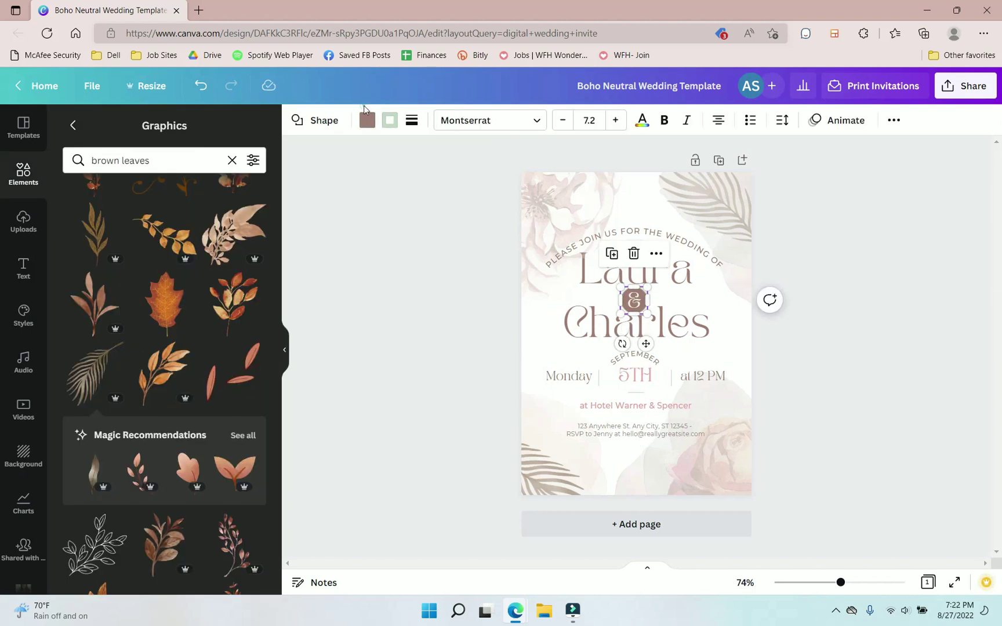
{"action": "left_click", "coordinate": [890, 396]}
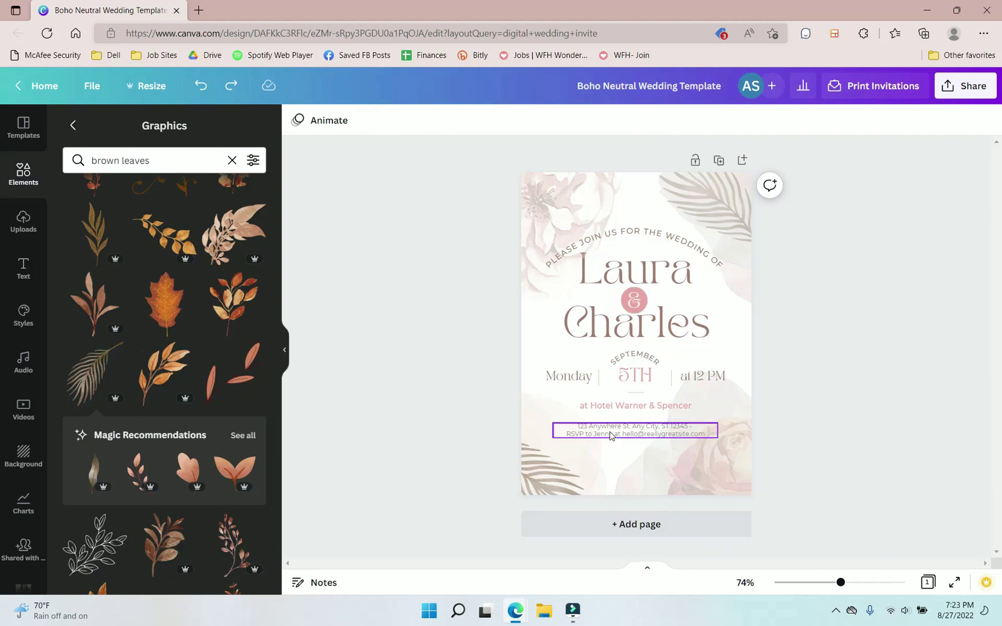
{"action": "key", "text": "ctrl+y"}
{"action": "key", "text": "ctrl+y"}
{"action": "key", "text": "ctrl+y"}
{"action": "left_click_drag", "start_coordinate": [853, 300], "coordinate": [689, 555]}
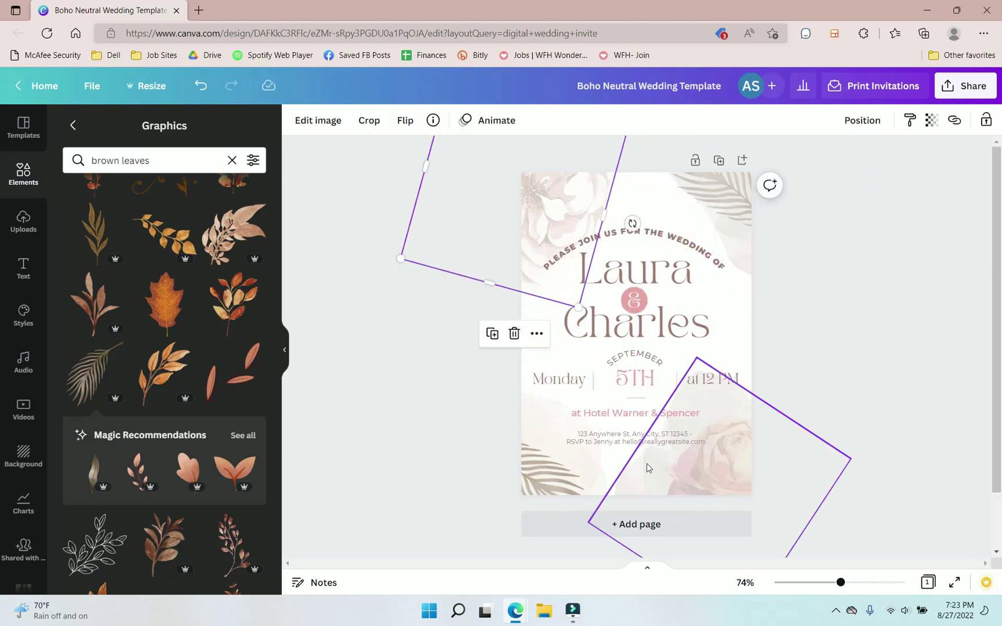
Step: Copy the top-right palm leaf's style onto the bottom-left palm leaf
{"action": "left_click", "coordinate": [932, 120]}
{"action": "left_click", "coordinate": [854, 310]}
{"action": "key", "text": "ctrl+z"}
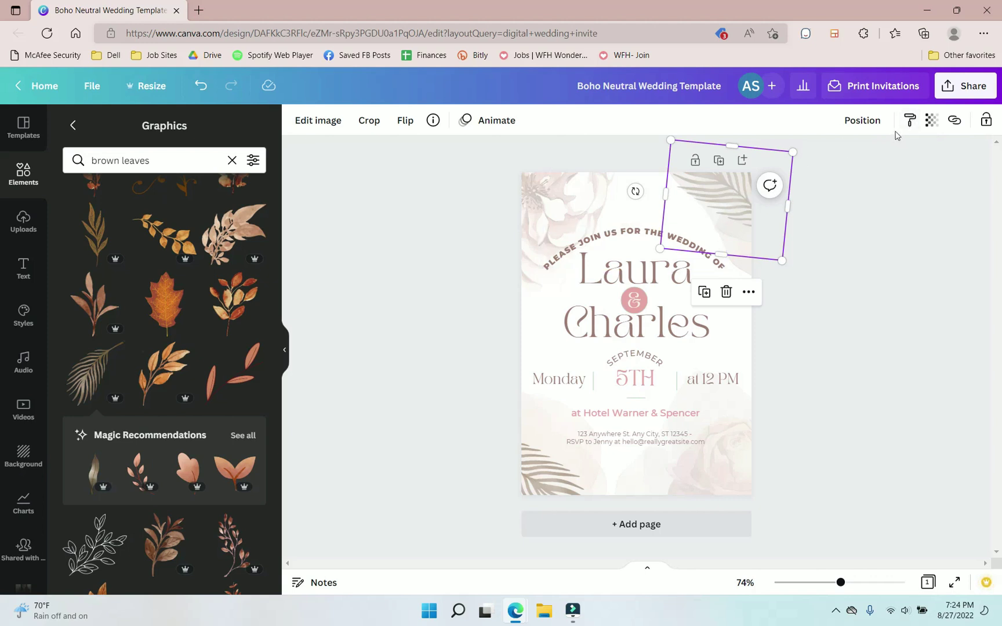
{"action": "left_click", "coordinate": [909, 120]}
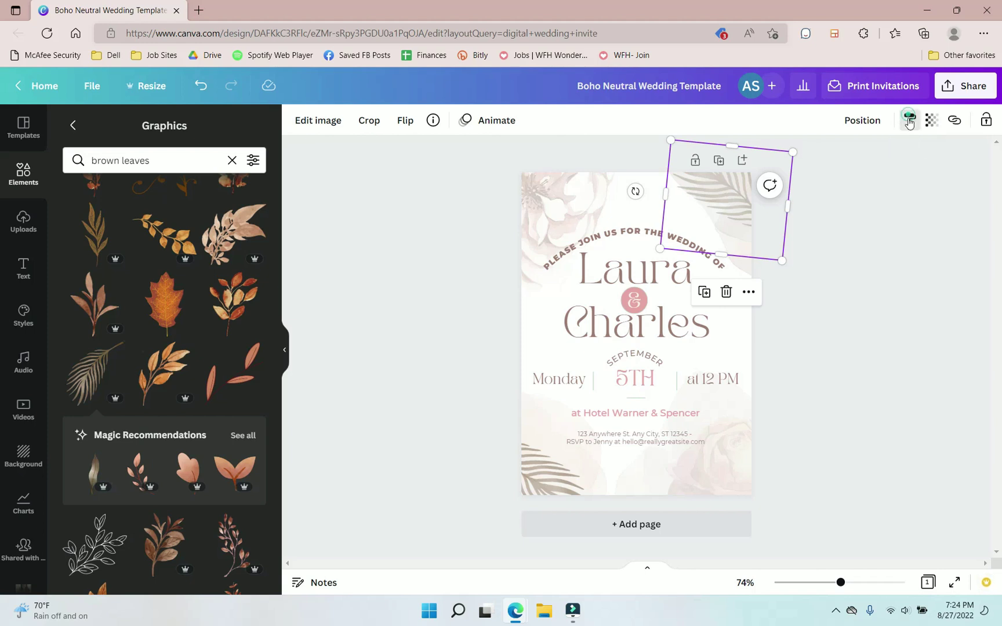
{"action": "left_click", "coordinate": [547, 478]}
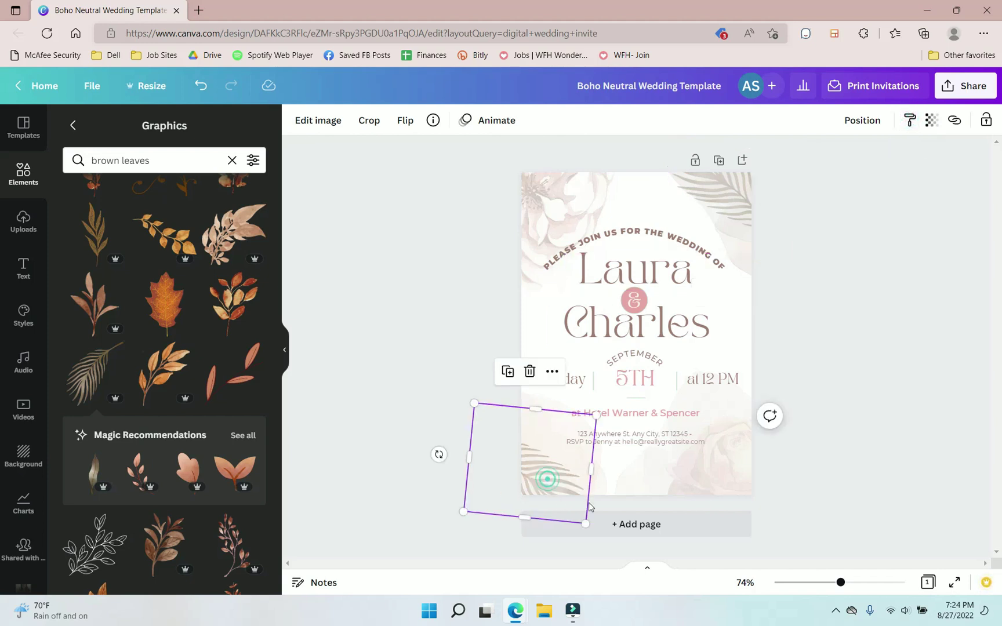
{"action": "left_click", "coordinate": [916, 230]}
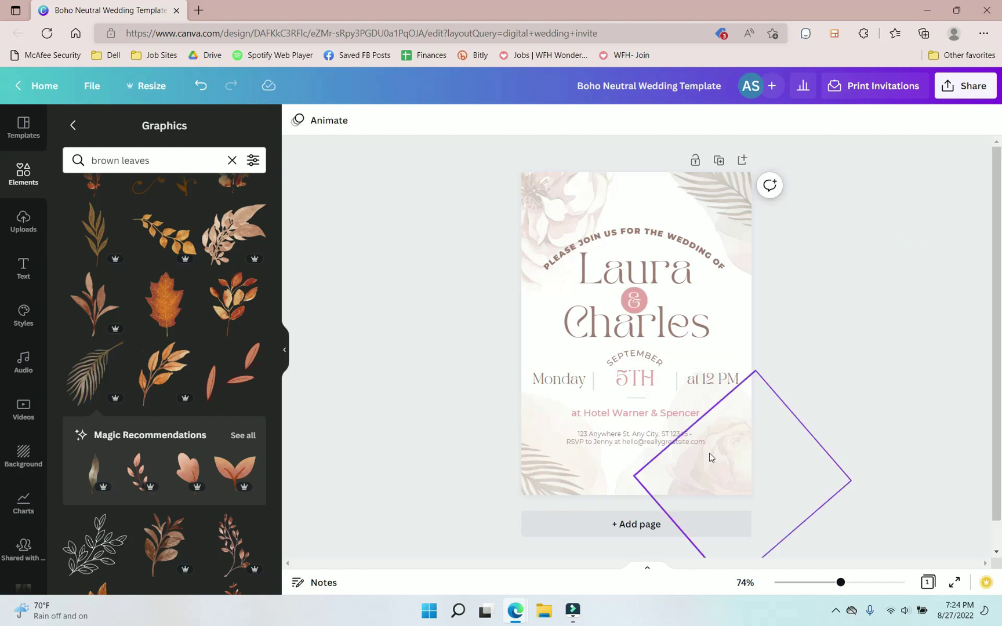
Step: Increase the 'at Hotel Warner & Spencer' line's font size three steps
{"action": "left_click", "coordinate": [667, 413]}
{"action": "left_click", "coordinate": [470, 121]}
{"action": "left_click", "coordinate": [471, 120]}
{"action": "left_click", "coordinate": [471, 121]}
{"action": "left_click", "coordinate": [879, 217]}
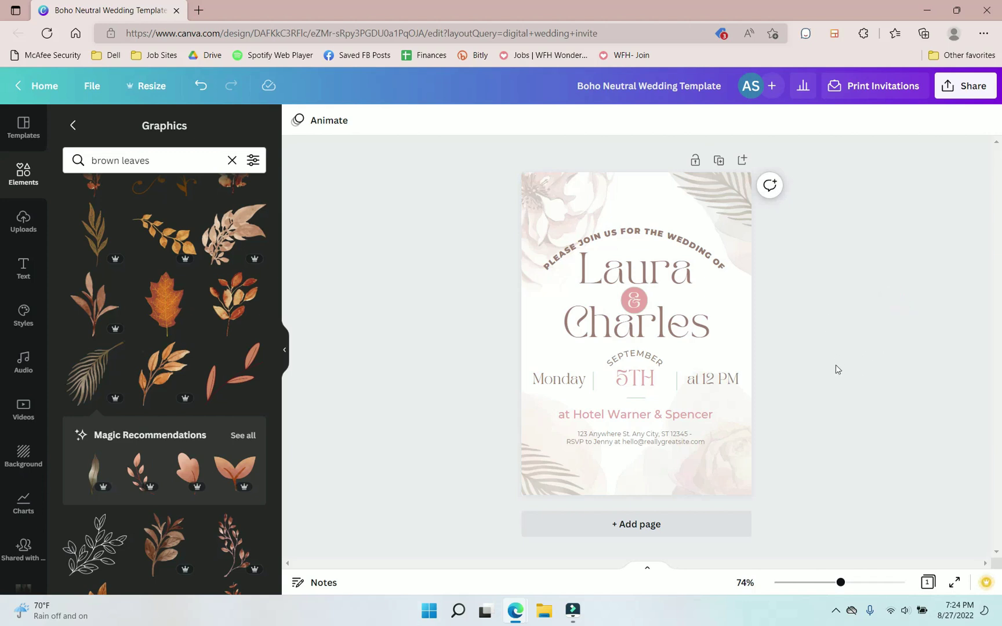
{"action": "left_click", "coordinate": [627, 443]}
{"action": "triple_click", "coordinate": [626, 442]}
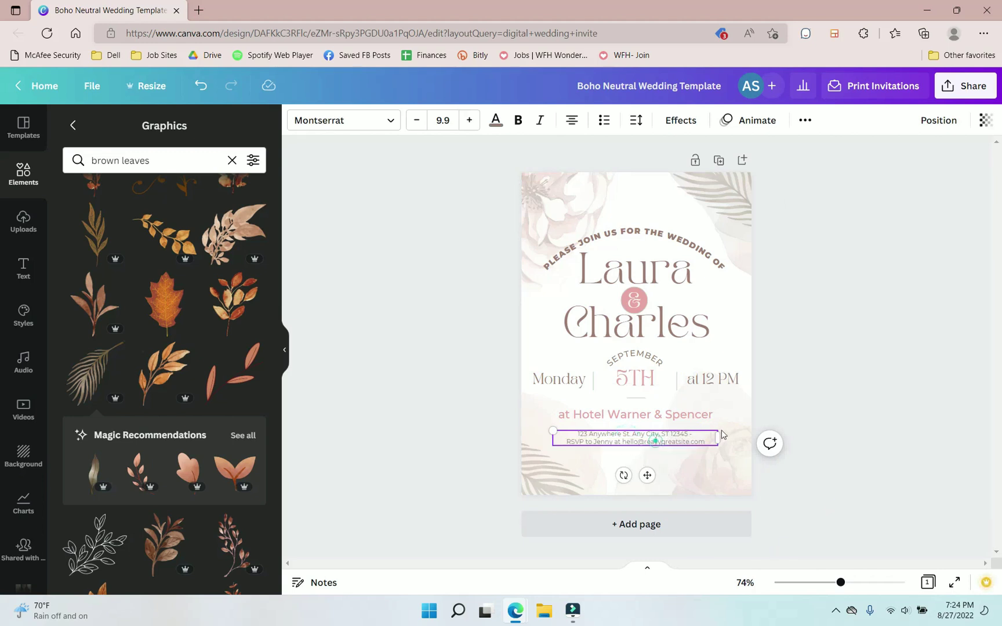
{"action": "left_click_drag", "start_coordinate": [708, 433], "coordinate": [555, 437]}
{"action": "left_click", "coordinate": [820, 319]}
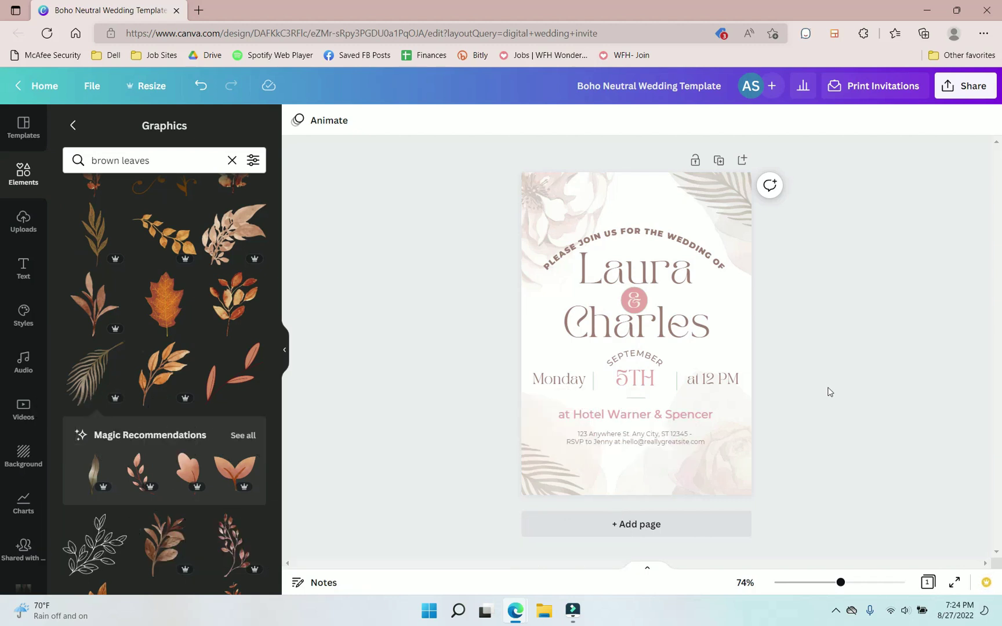
Step: Duplicate the design and retitle the copy 'Customer Facing - Boho Neutral Wedding Template'
{"action": "left_click", "coordinate": [101, 94]}
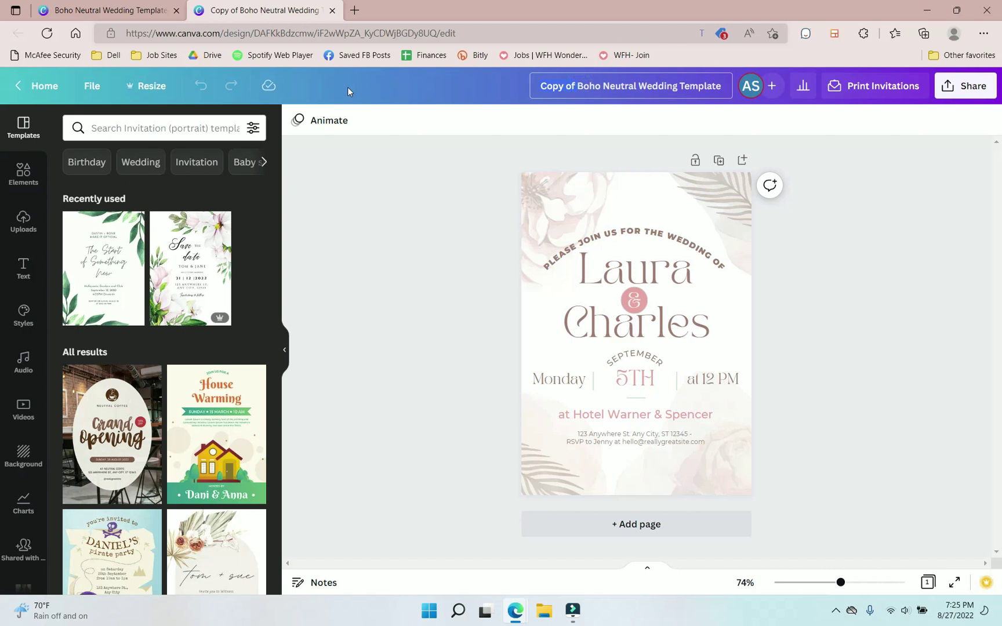
{"action": "key", "text": "BackSpace"}
{"action": "key", "text": "BackSpace"}
{"action": "key", "text": "BackSpace"}
{"action": "key", "text": "BackSpace"}
{"action": "key", "text": "BackSpace"}
{"action": "key", "text": "BackSpace"}
{"action": "key", "text": "BackSpace"}
{"action": "key", "text": "BackSpace"}
{"action": "type", "text": "Customer Facing -"}
{"action": "key", "text": "Return"}
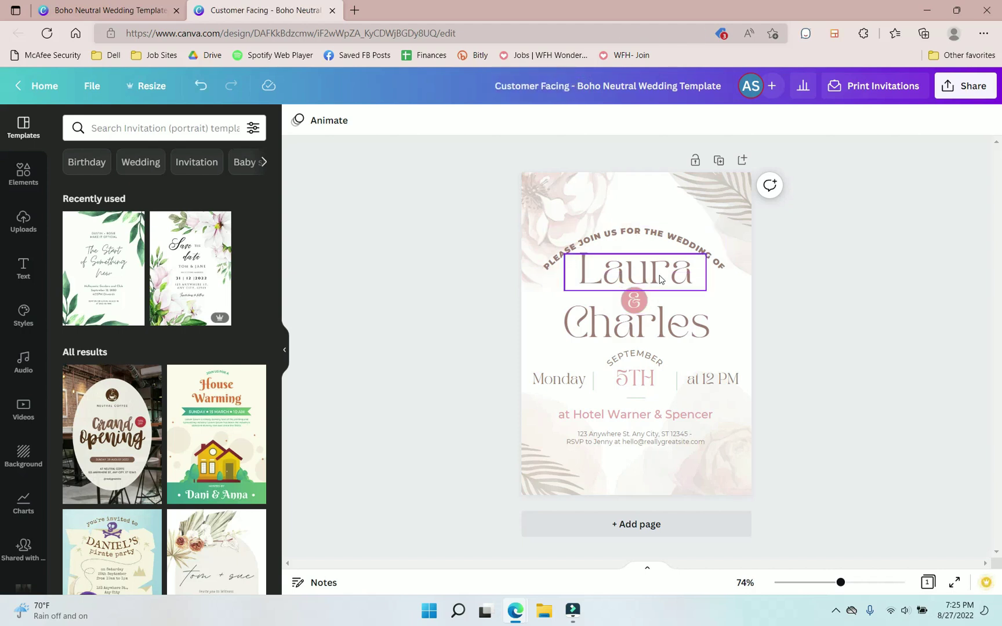
{"action": "double_click", "coordinate": [672, 276]}
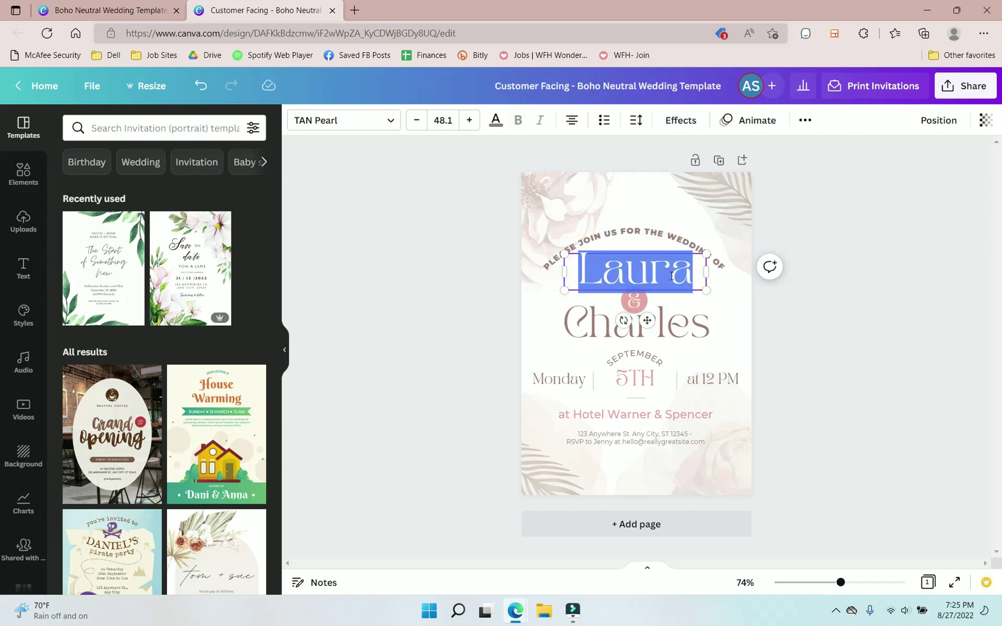
Step: Replace the couple's names with 'Bride' and 'Groom'
{"action": "type", "text": "Namer"}
{"action": "key", "text": "BackSpace"}
{"action": "key", "text": "BackSpace"}
{"action": "key", "text": "BackSpace"}
{"action": "key", "text": "BackSpace"}
{"action": "key", "text": "BackSpace"}
{"action": "type", "text": "Bride"}
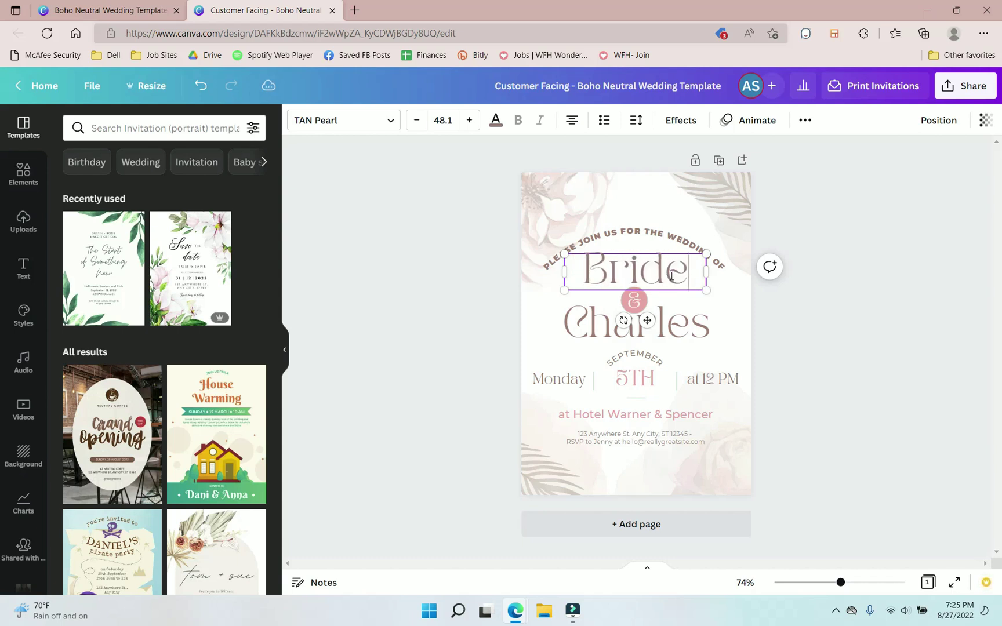
{"action": "double_click", "coordinate": [679, 274]}
{"action": "double_click", "coordinate": [637, 323]}
{"action": "type", "text": "Groom"}
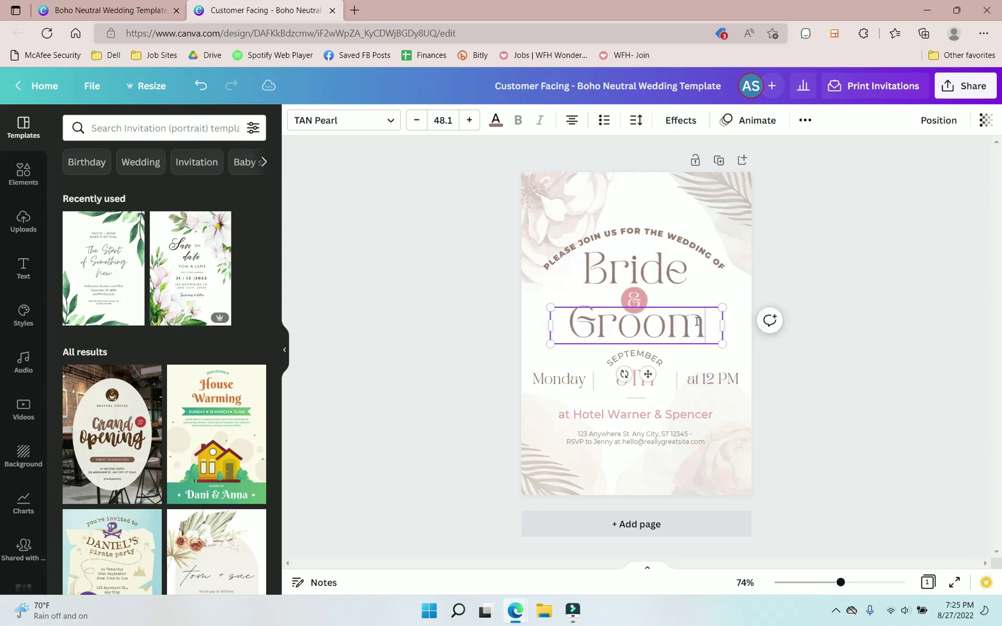
Step: Replace the date details with 'MONTH', 'date', 'Day of Week', 'Time' and 'Location'
{"action": "double_click", "coordinate": [632, 357]}
{"action": "type", "text": "MONTH"}
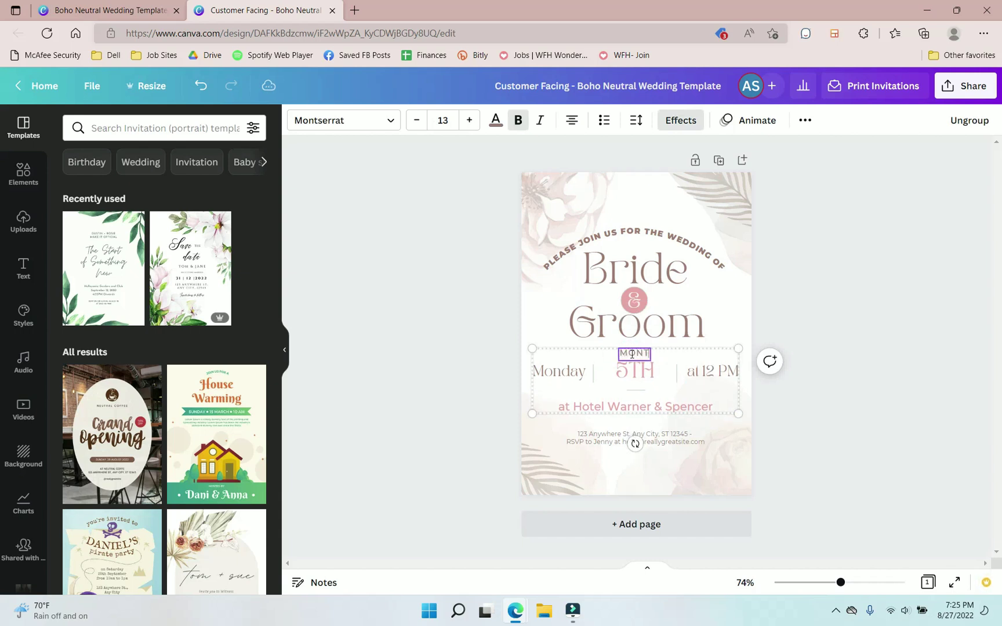
{"action": "double_click", "coordinate": [632, 369]}
{"action": "type", "text": "date"}
{"action": "double_click", "coordinate": [559, 373]}
{"action": "type", "text": "Day of Week"}
{"action": "double_click", "coordinate": [710, 374]}
{"action": "type", "text": "Time"}
{"action": "double_click", "coordinate": [675, 407]}
{"action": "type", "text": "Location"}
Step: Replace the RSVP and address lines with 'Name to Email Address or Phone Number' and 'Wednesday Location Info / Address'
{"action": "left_click", "coordinate": [671, 445]}
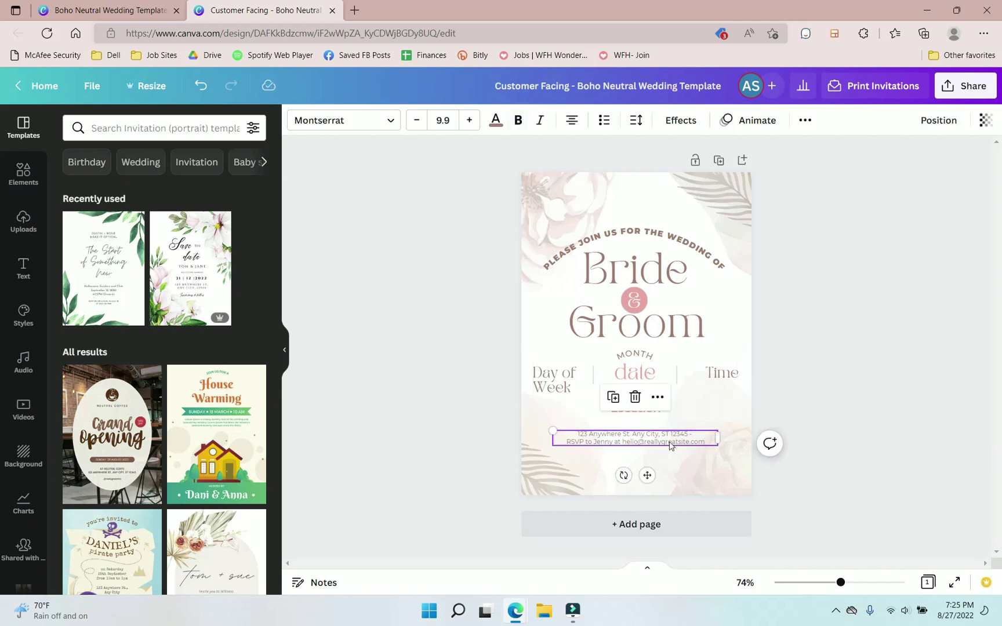
{"action": "left_click_drag", "start_coordinate": [705, 442], "coordinate": [593, 443]}
{"action": "type", "text": "Name to Email Address or"}
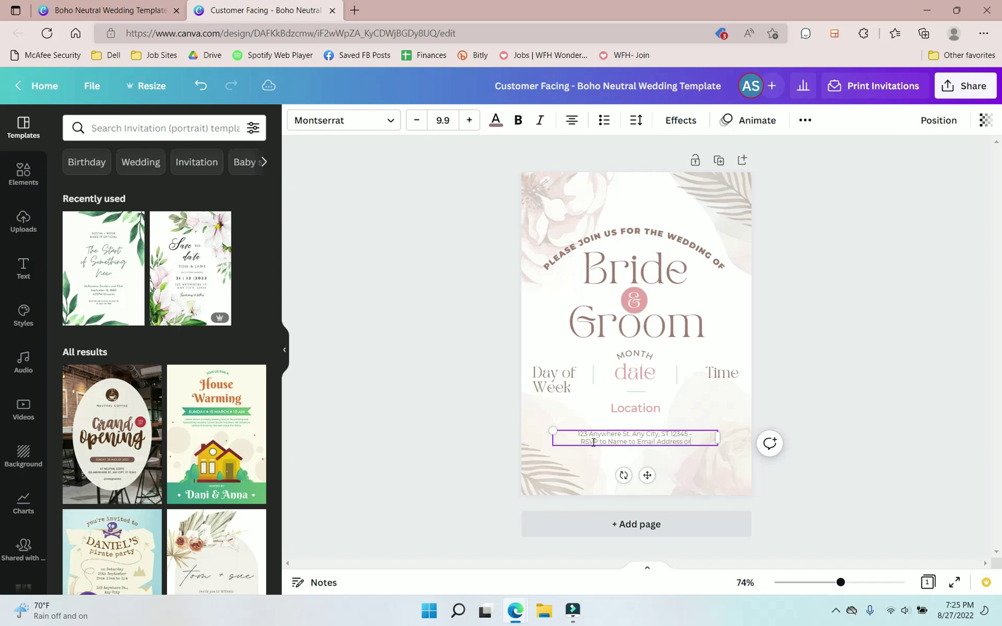
{"action": "type", "text": " Phone Number"}
{"action": "triple_click", "coordinate": [565, 434]}
{"action": "type", "text": "Wednesday"}
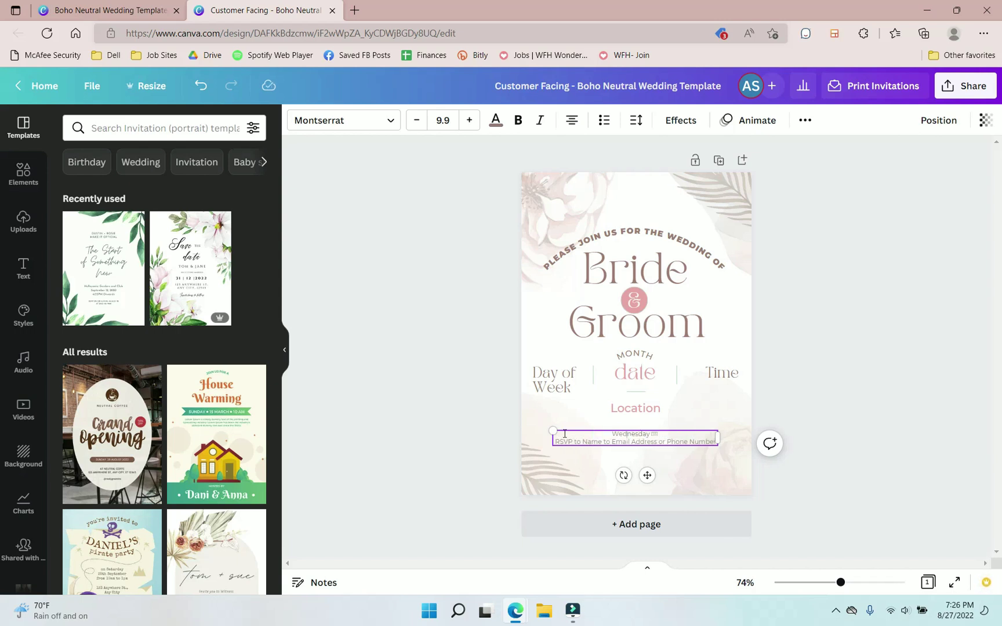
{"action": "key", "text": "BackSpace"}
{"action": "key", "text": "BackSpace"}
{"action": "key", "text": "BackSpace"}
{"action": "key", "text": "BackSpace"}
{"action": "key", "text": "BackSpace"}
{"action": "key", "text": "BackSpace"}
{"action": "type", "text": "ding Location Info / Address"}
Step: Copy a template link for the customer-facing design from the Share menu
{"action": "left_click", "coordinate": [979, 280]}
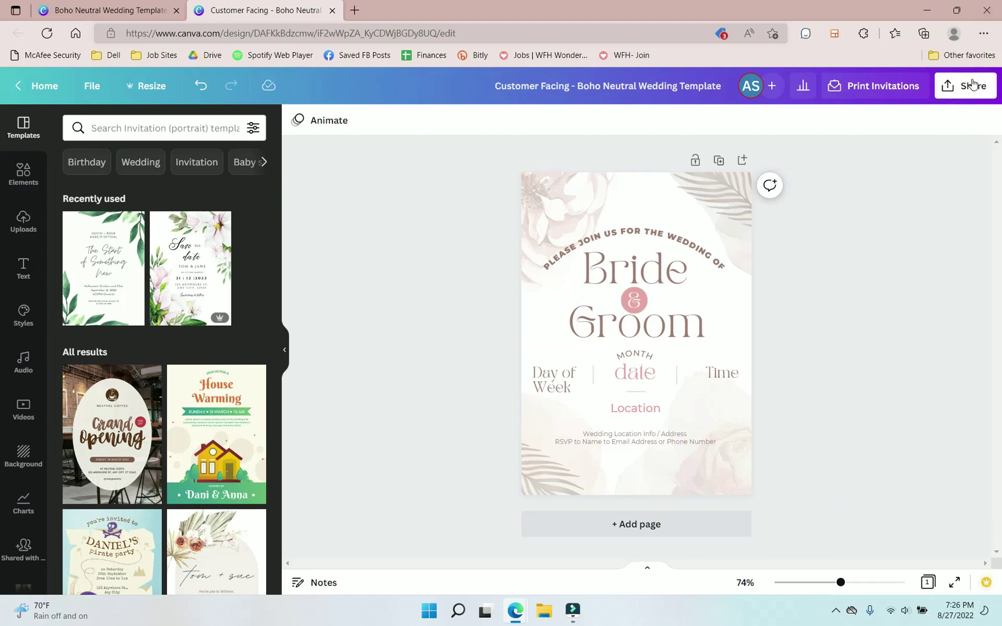
{"action": "left_click", "coordinate": [972, 84]}
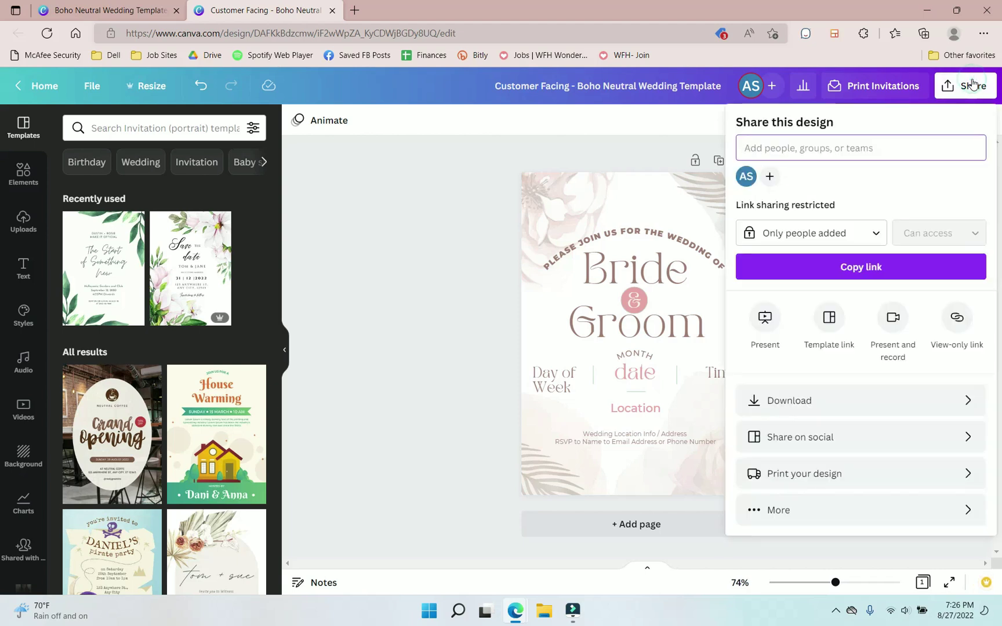
{"action": "left_click", "coordinate": [829, 319]}
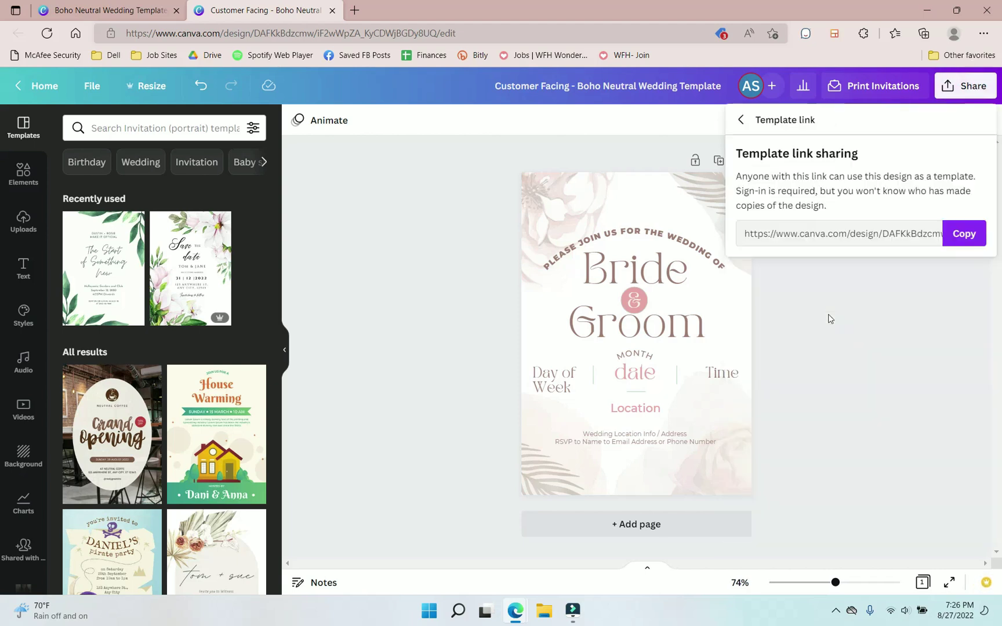
{"action": "left_click", "coordinate": [960, 233]}
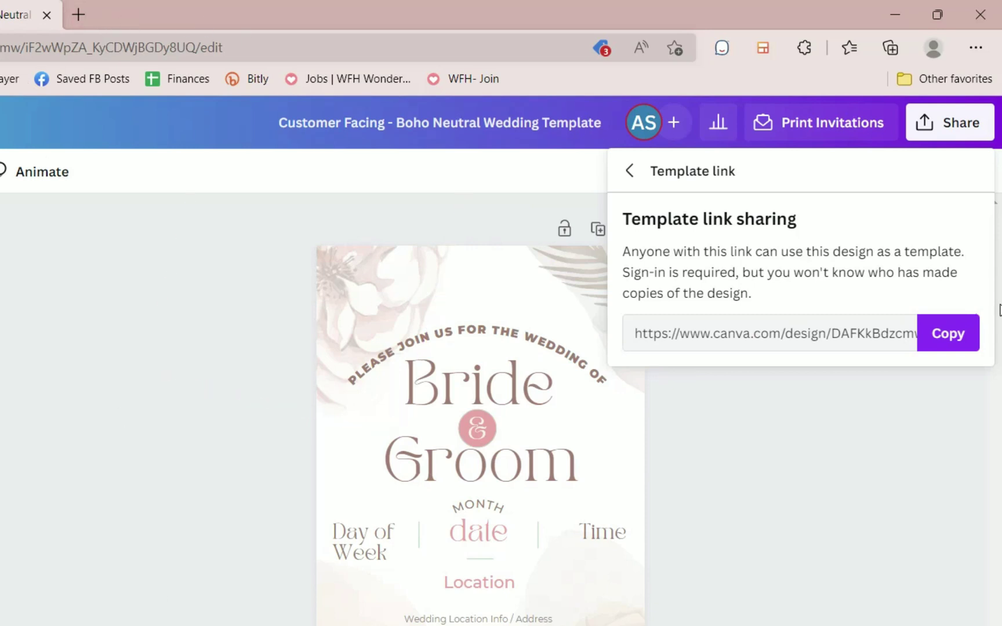
Step: Dismiss the Share panel by clicking the empty grey area beside the invitation
{"action": "left_click", "coordinate": [850, 517]}
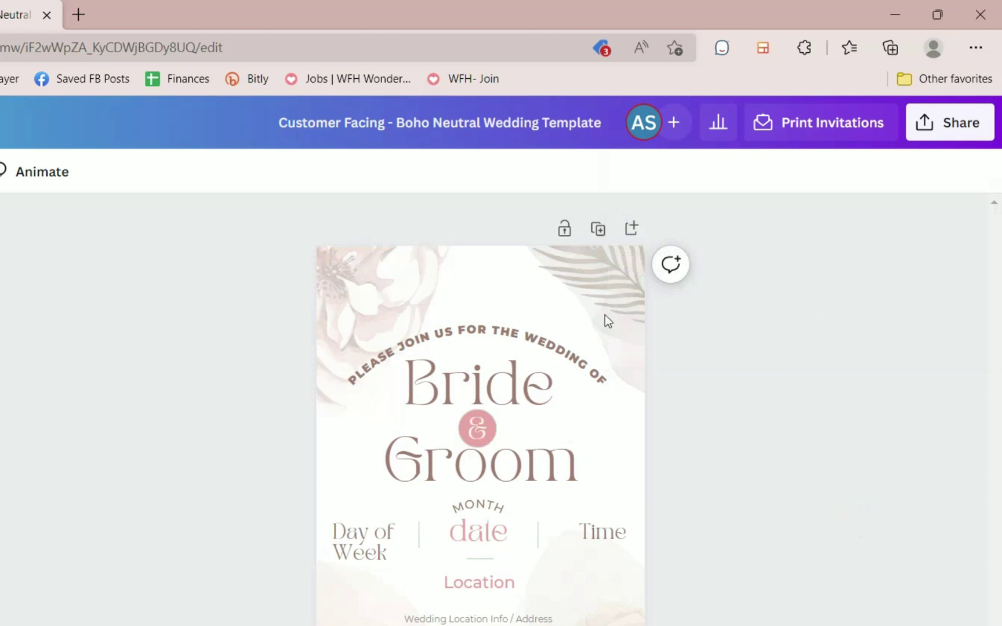